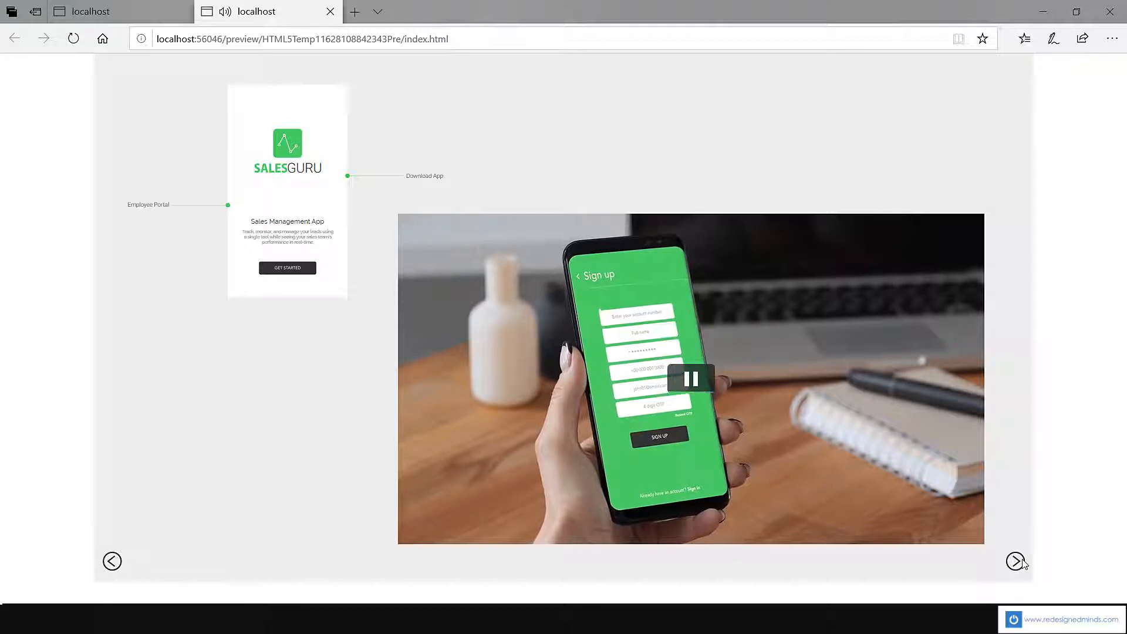
Go through the SalesGuru interactive preview slide by slide, playing the embedded phone videos along the way
click(1015, 560)
click(883, 371)
click(674, 366)
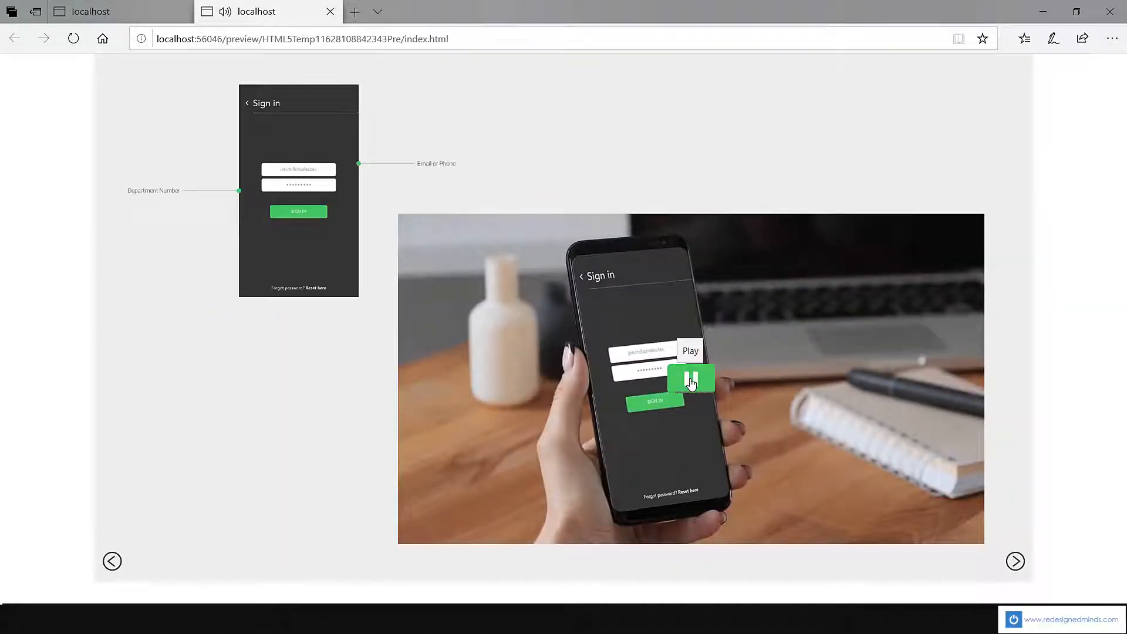
click(1016, 560)
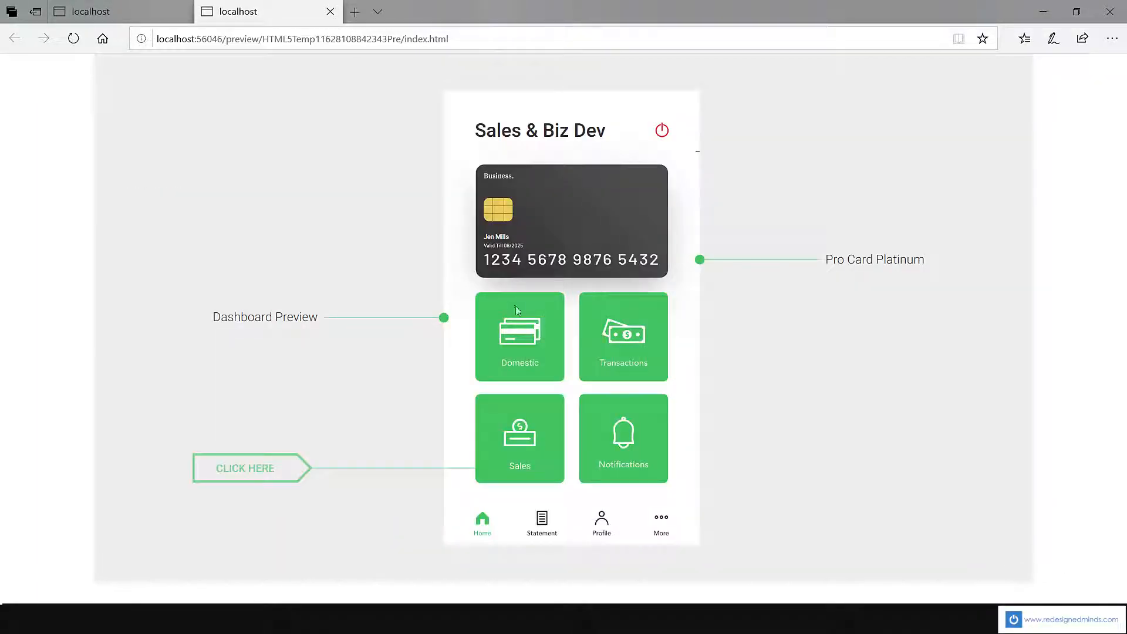
click(252, 467)
click(688, 380)
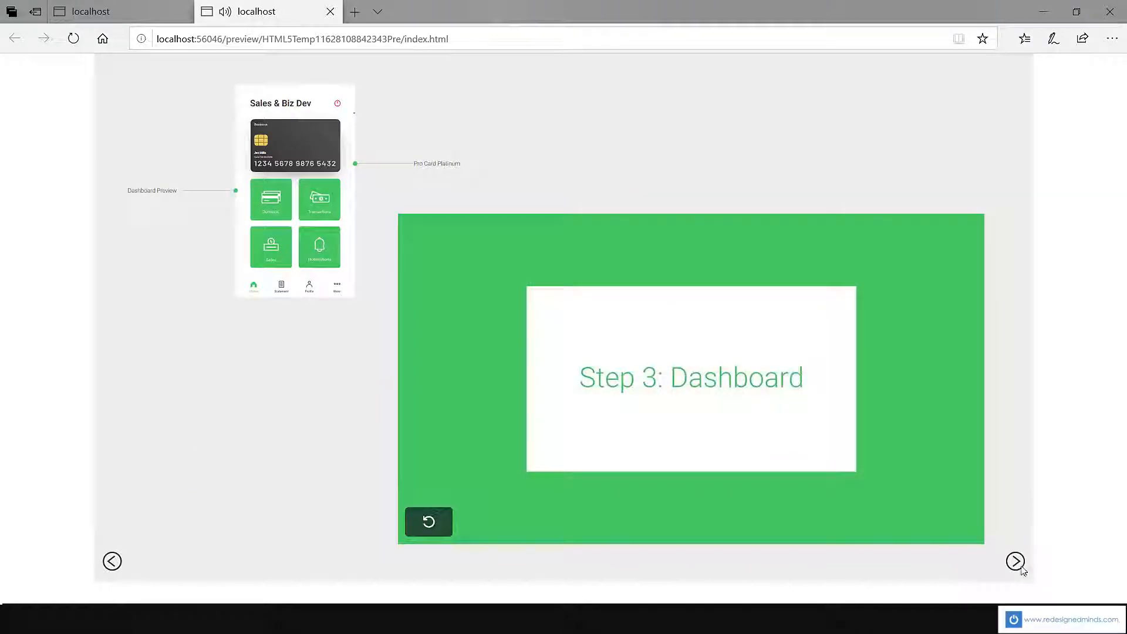
click(1016, 561)
click(613, 513)
click(694, 380)
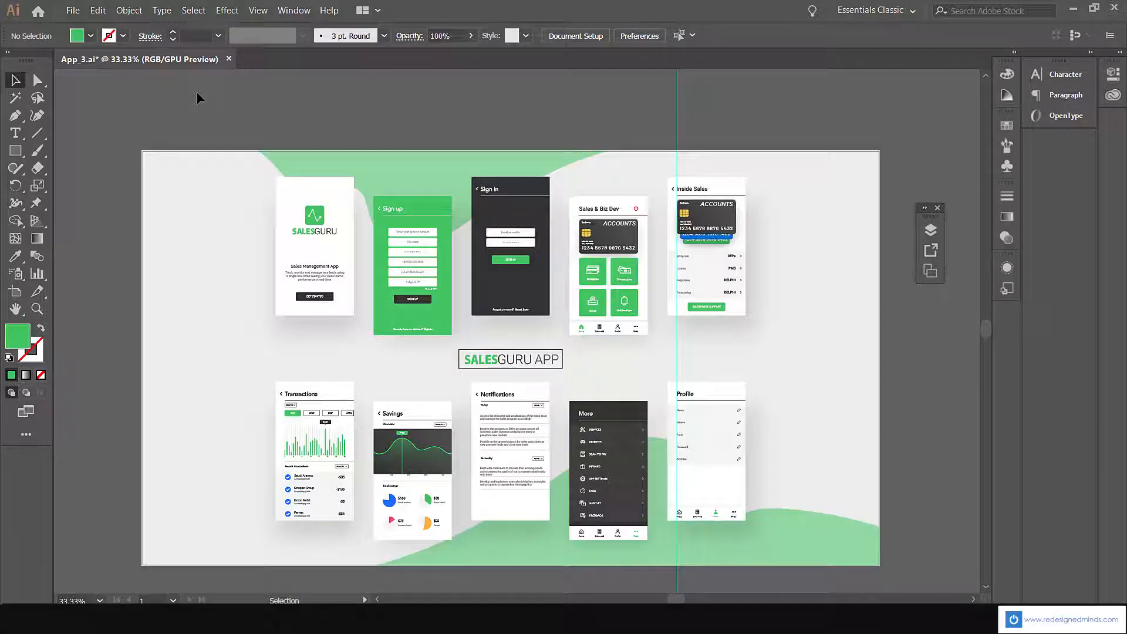
Switch to the App_3.ai artwork in Illustrator and examine the SalesGuru app screens and title up close
key(ctrl+plus)
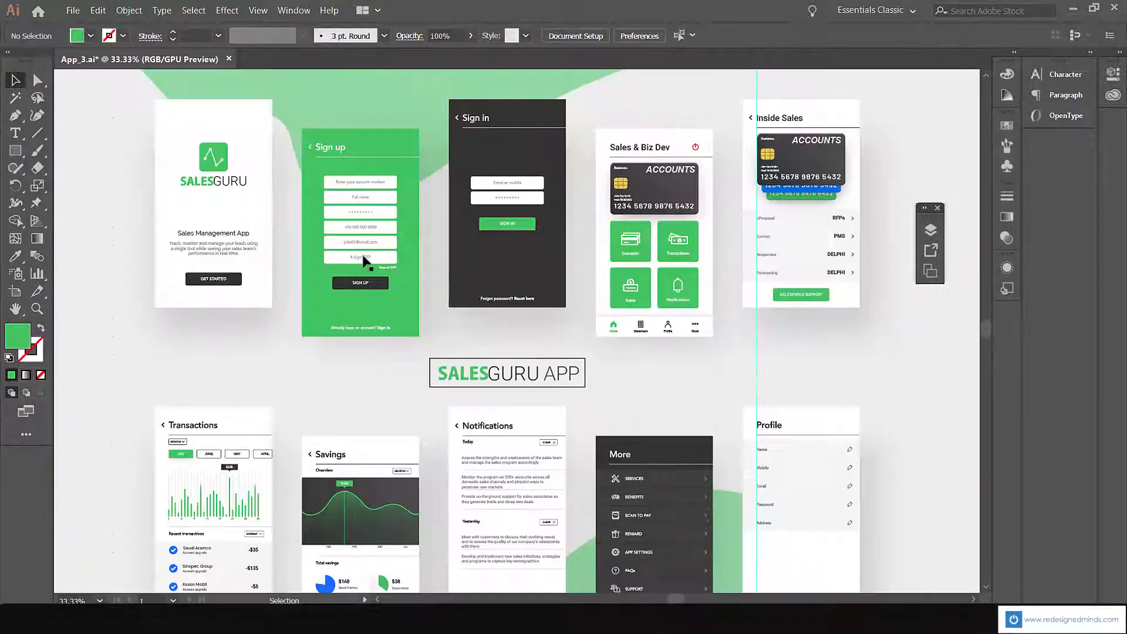
click(365, 258)
scroll(376, 257, up, 1)
scroll(517, 246, up, 2)
click(682, 122)
drag(786, 426, 593, 411)
key(ctrl+plus)
key(ctrl+plus)
key(ctrl+plus)
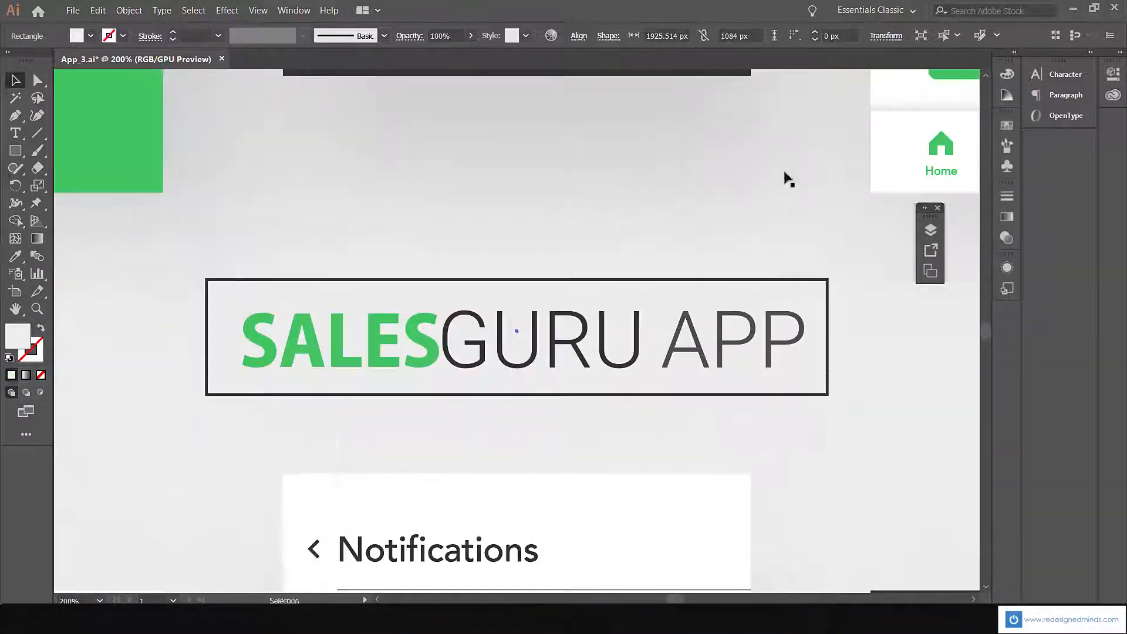
drag(785, 179, 172, 519)
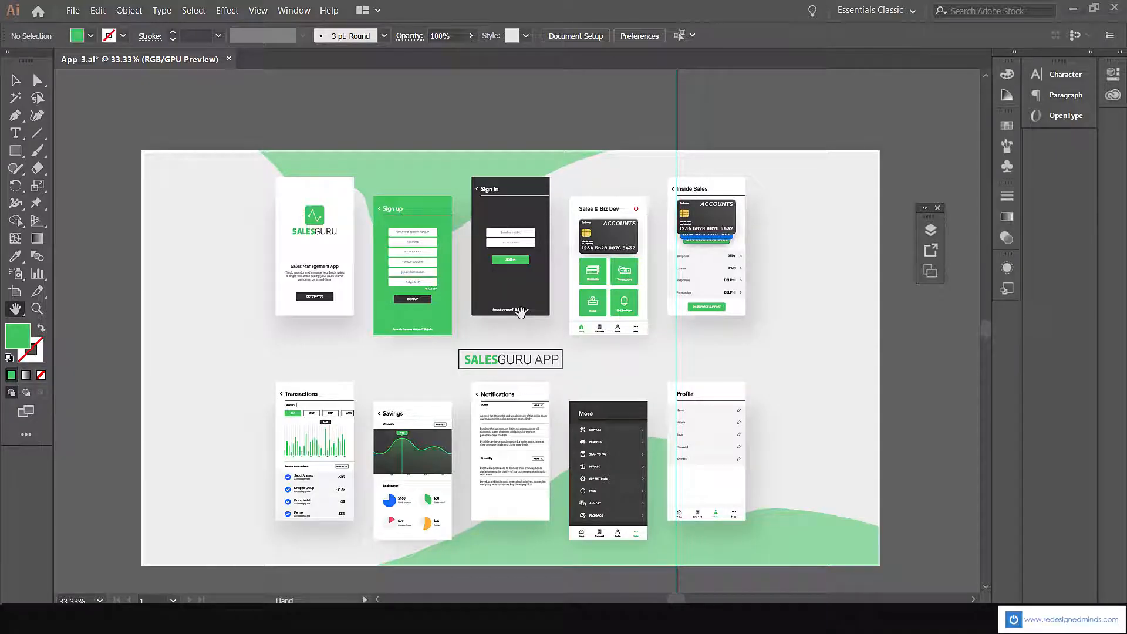
Examine the individual app screens in the artwork at 200%, including the sign-in screen and the Sales & Biz Dev dashboard
key(v)
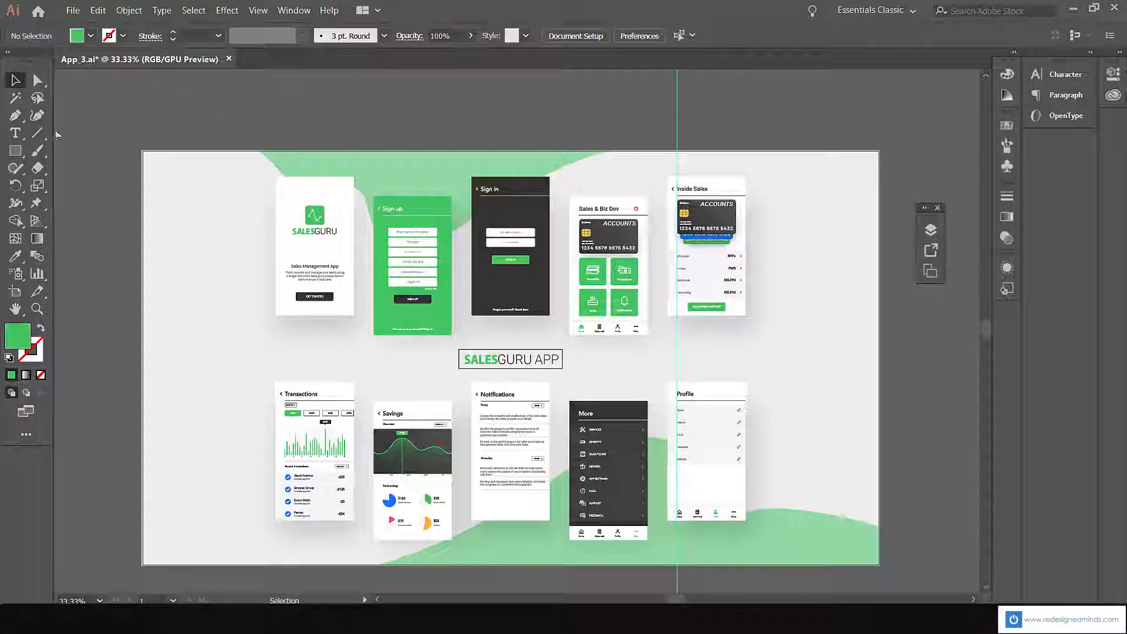
key(ctrl+plus)
key(ctrl+a)
key(ctrl+plus)
drag(301, 147, 351, 321)
click(682, 117)
drag(777, 422, 506, 423)
key(ctrl+plus)
key(ctrl+plus)
key(ctrl+plus)
drag(746, 228, 404, 590)
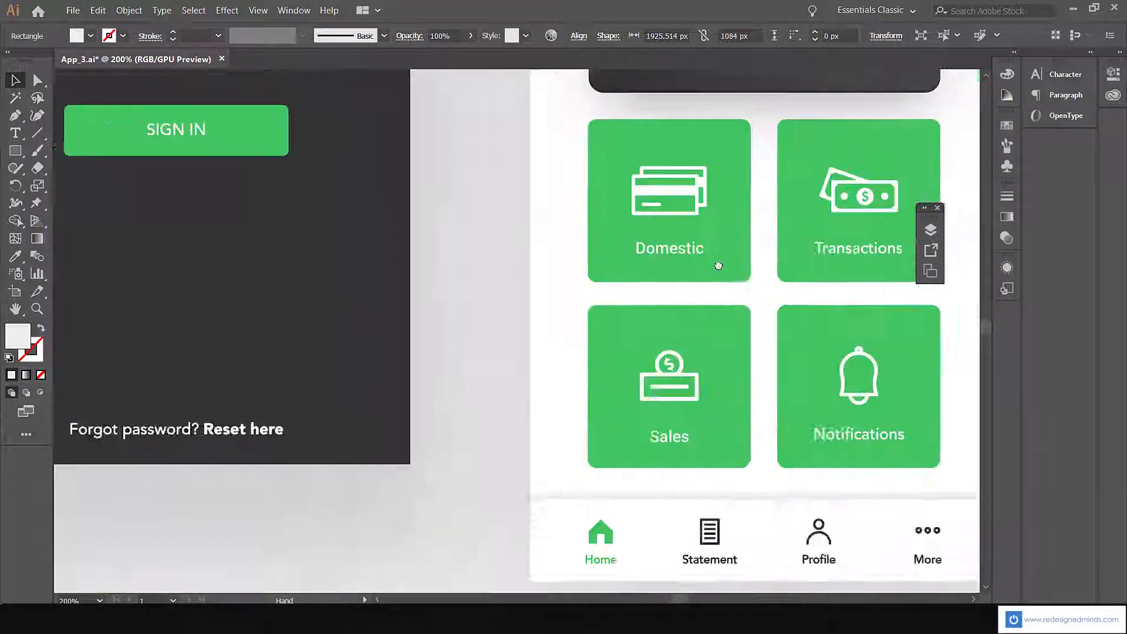
drag(716, 264, 443, 588)
drag(576, 304, 420, 405)
drag(764, 239, 527, 346)
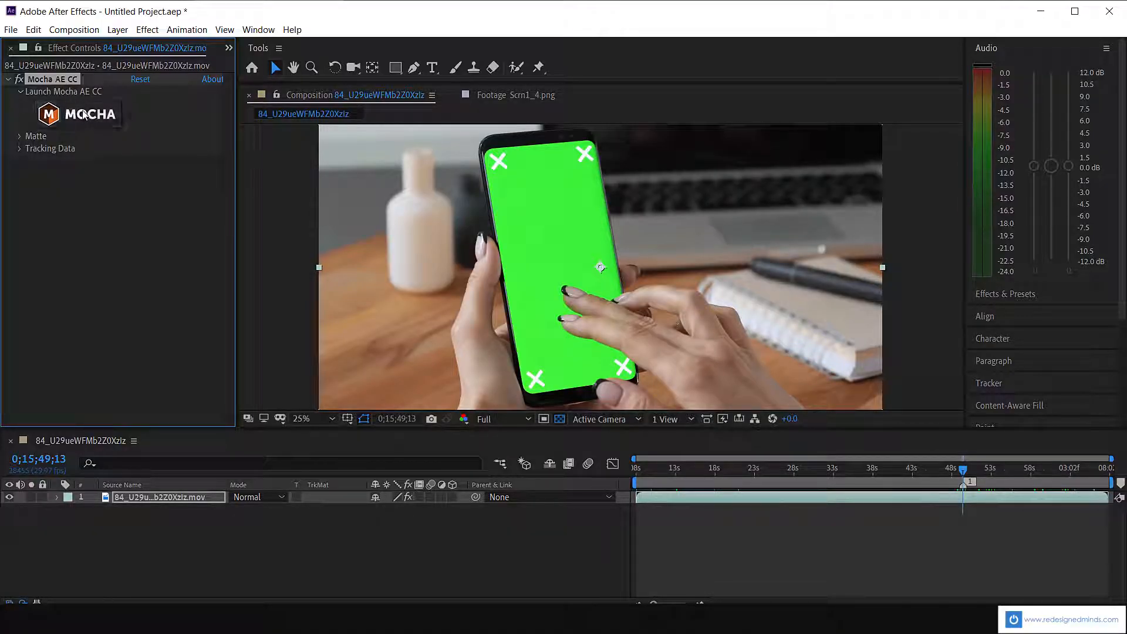
Switch to the Mocha AE CC plugin and play the Hand_trck4 track backward over the phone footage
click(187, 29)
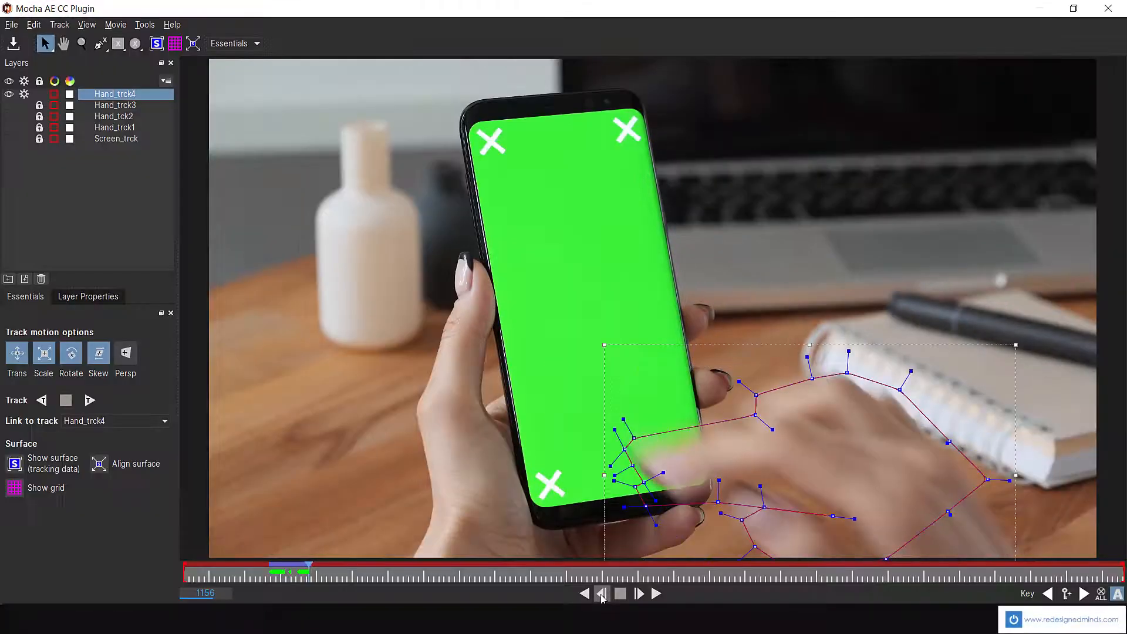
click(585, 594)
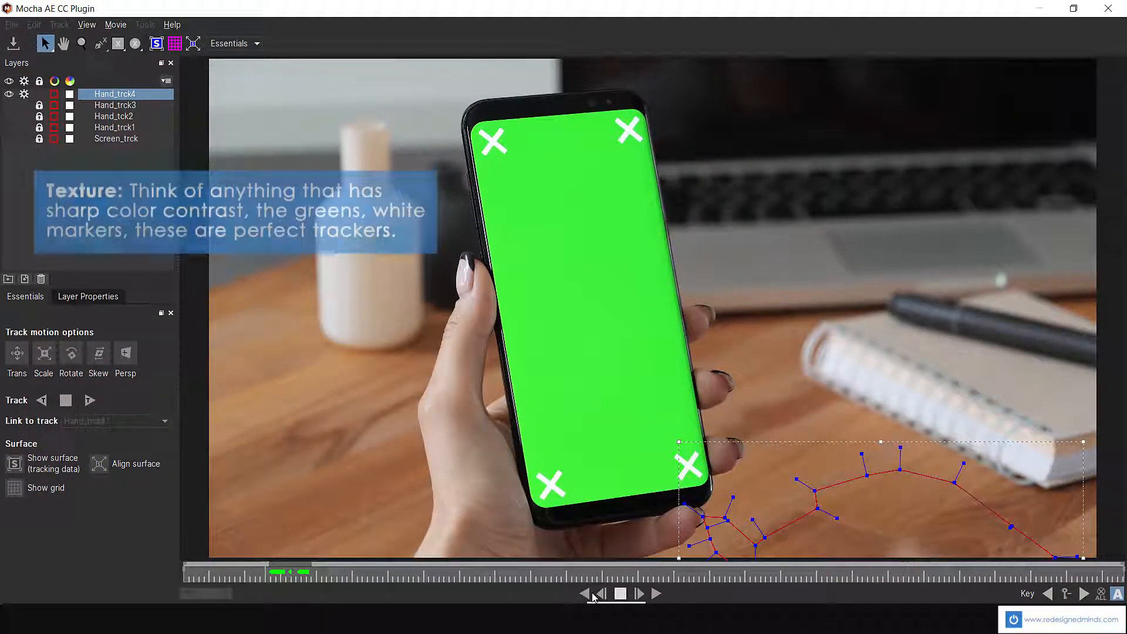
Unlock the Hand_trck3 and Hand_tck2 layers and select Hand_trck3
click(39, 105)
click(39, 115)
click(101, 105)
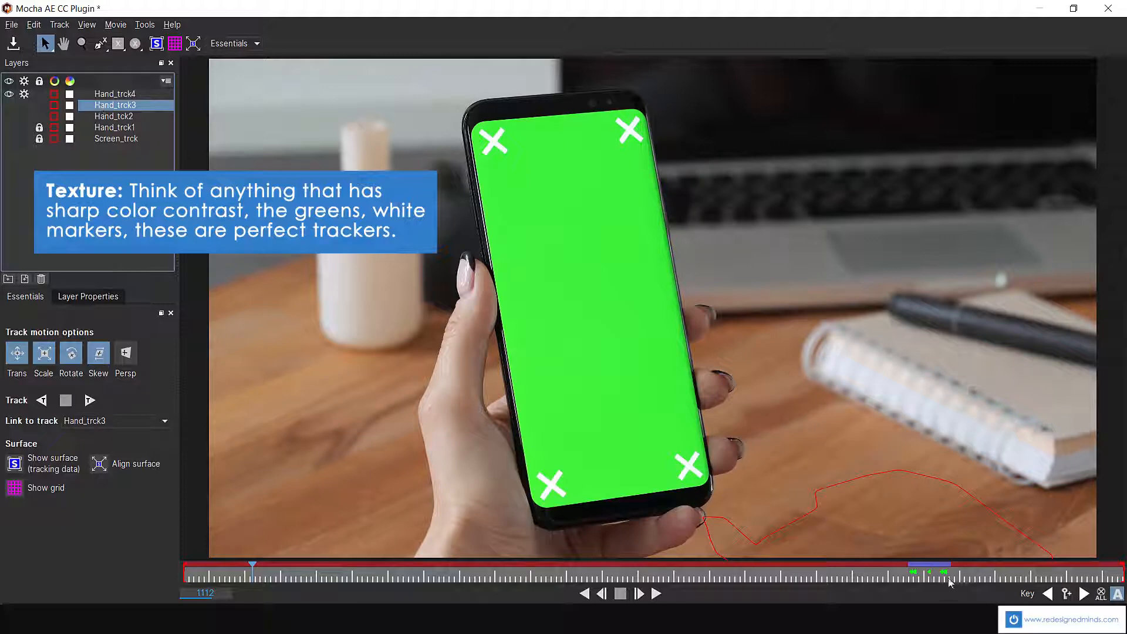
Jump to the end of the Hand_trck3 tracked range and play its hand mask backward
click(949, 578)
click(588, 595)
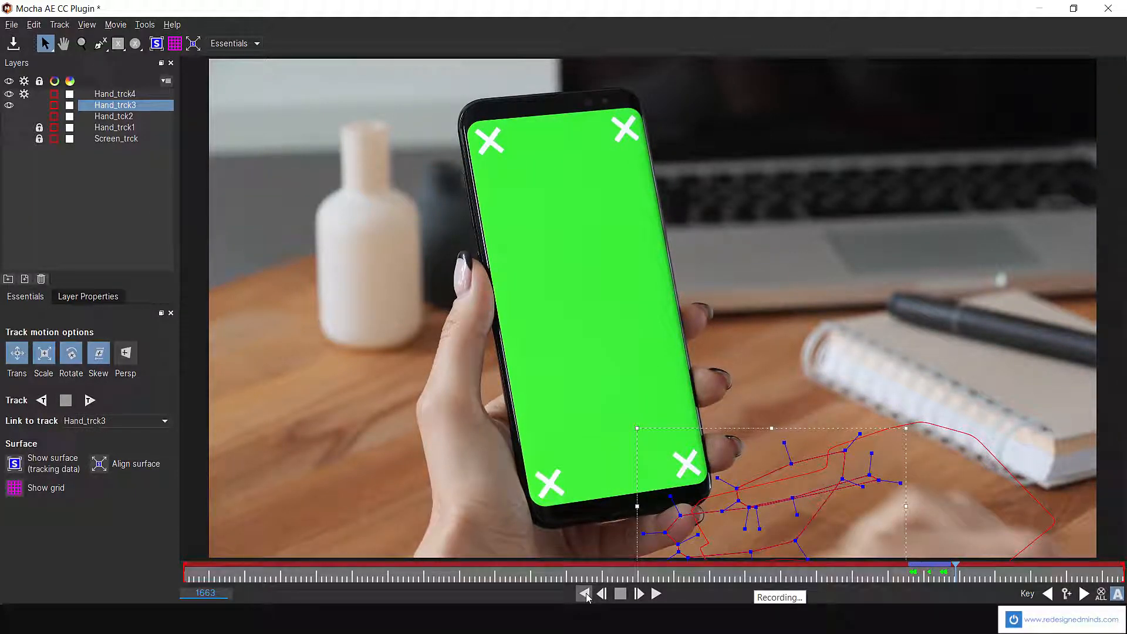
click(586, 593)
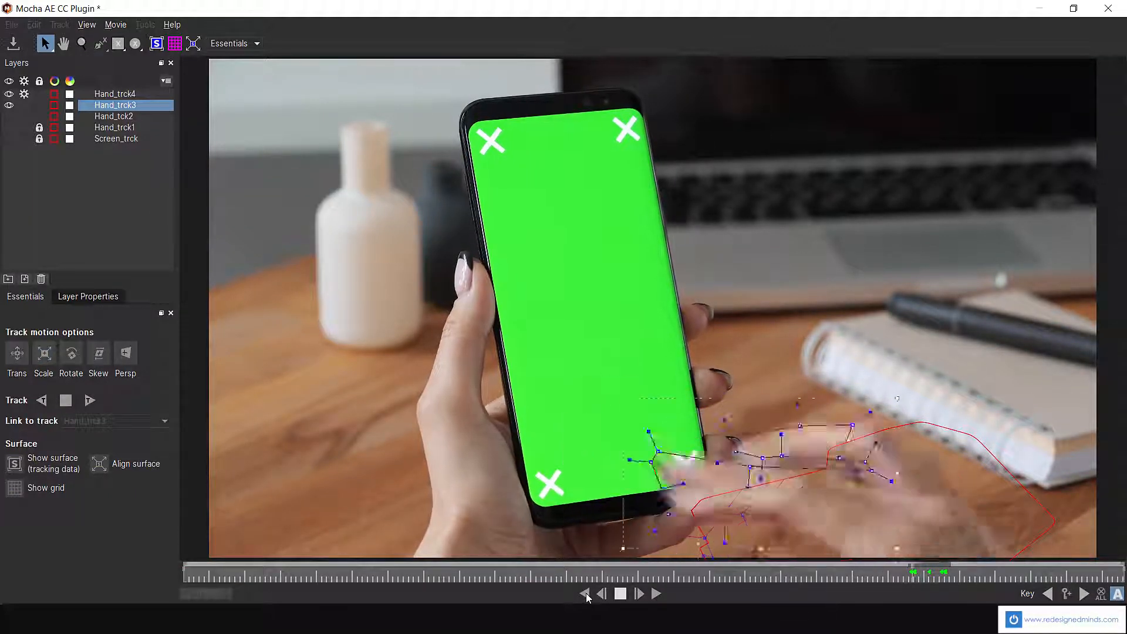
click(18, 114)
click(17, 112)
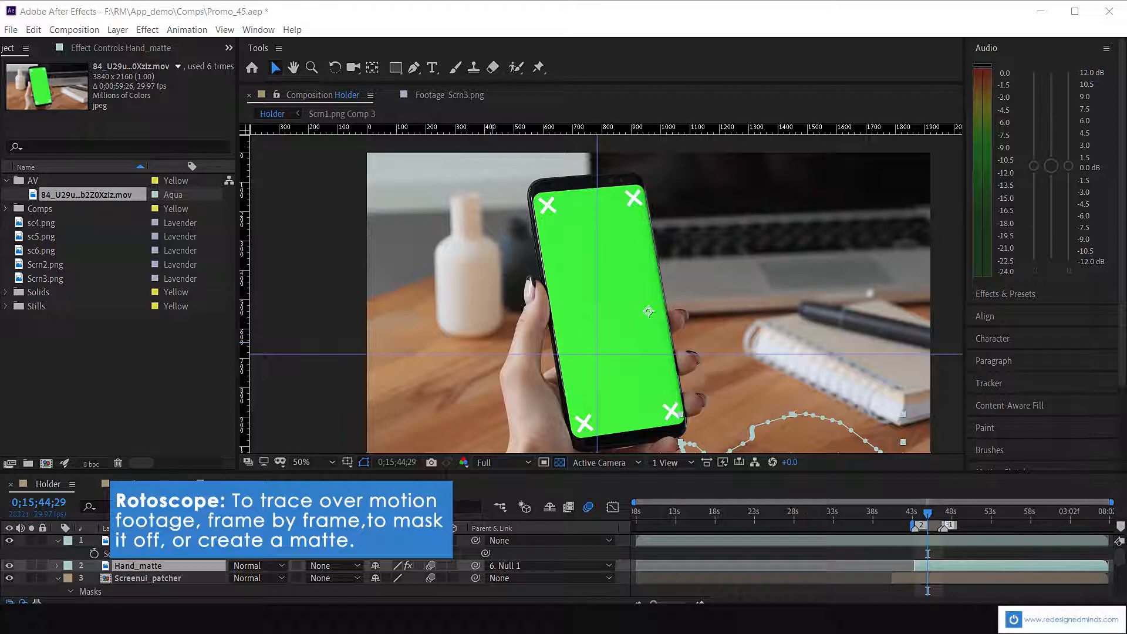
Toggle the top layer's visibility in the Holder composition and scrub through the green-screen phone footage in the video player
click(9, 540)
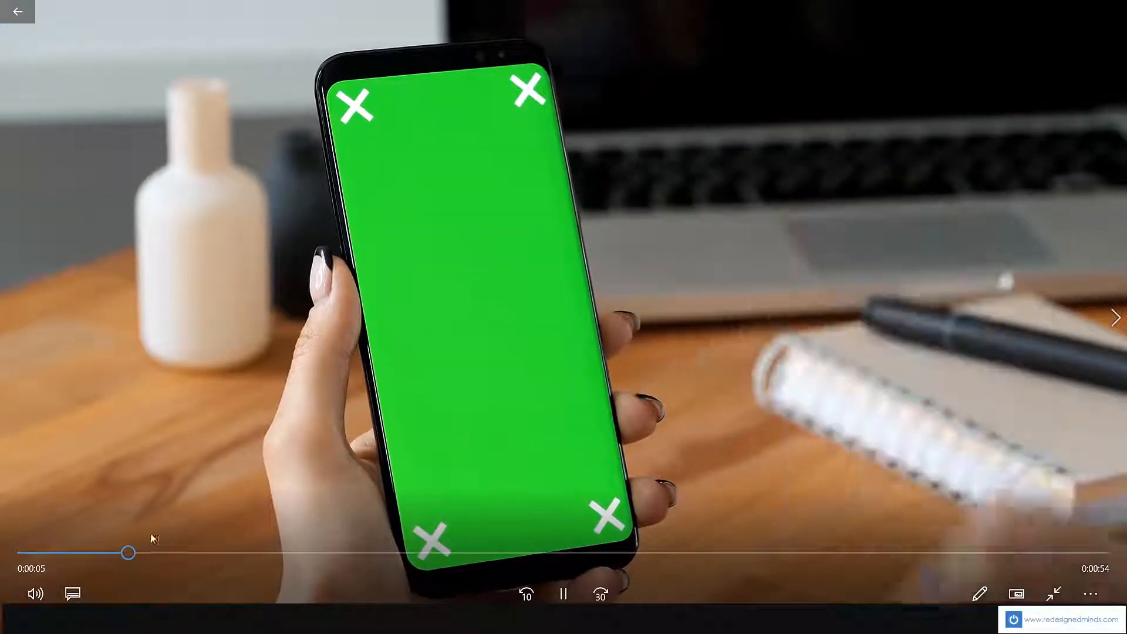
drag(137, 556, 887, 541)
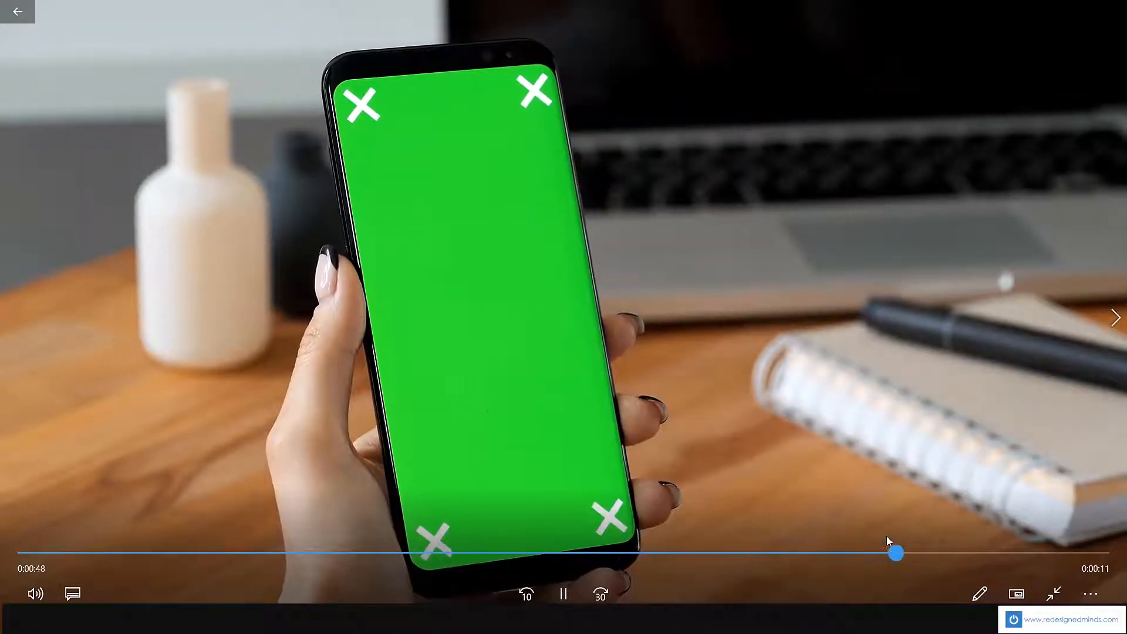
drag(804, 547, 574, 551)
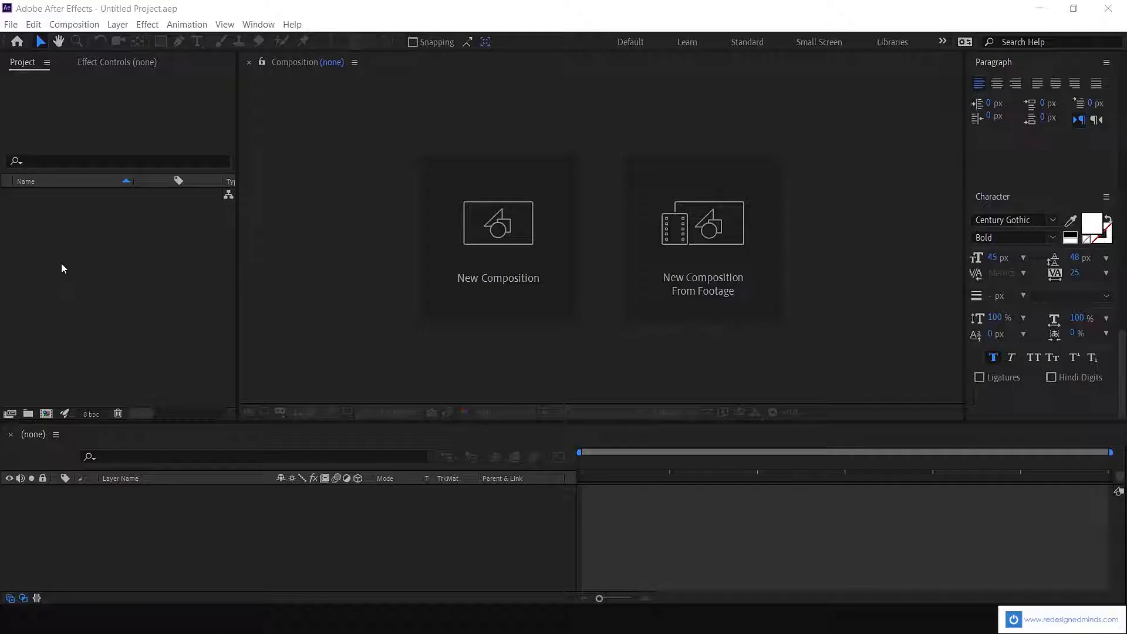
Import the 84_U29ueWFMb2Z0Xzlz clip from F:\RM\App_demo\AV into the empty After Effects project
double_click(63, 269)
click(62, 387)
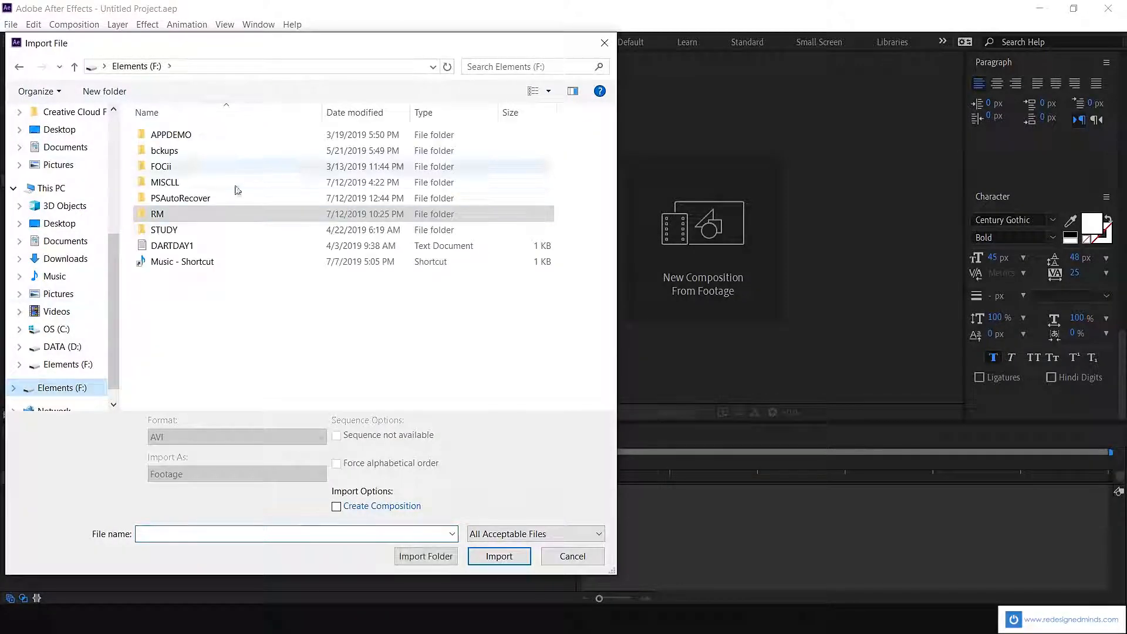
double_click(158, 215)
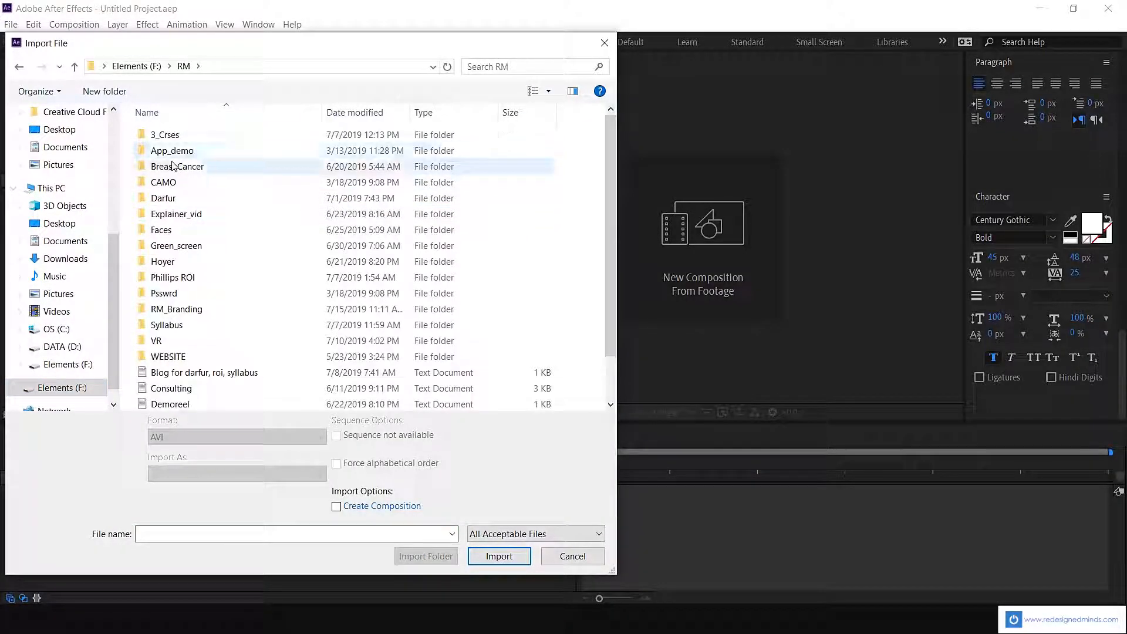
double_click(171, 153)
double_click(156, 134)
click(250, 247)
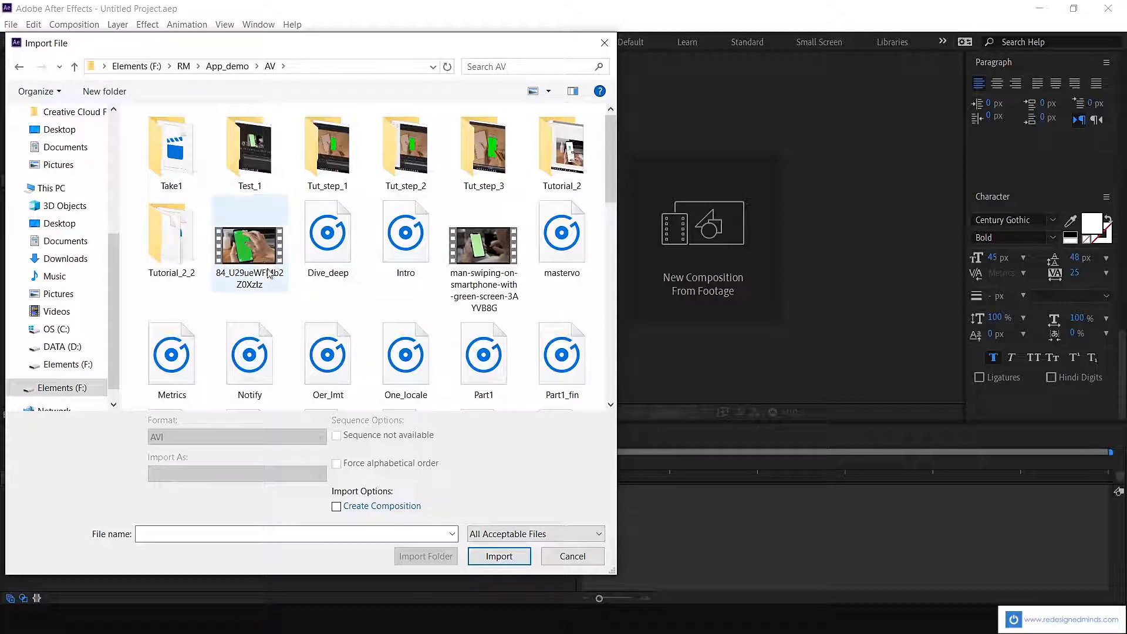
click(498, 556)
Create a composition from the imported phone clip and move the playhead to 0;15;36;04
drag(50, 197, 47, 414)
scroll(577, 288, down, 4)
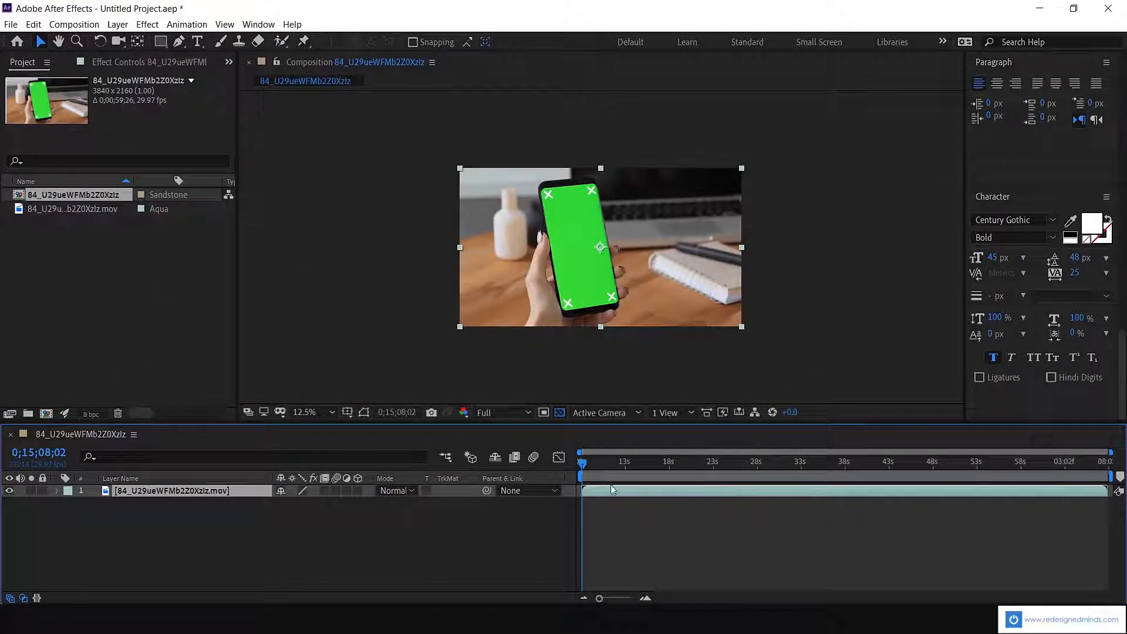
click(615, 464)
drag(616, 467, 828, 463)
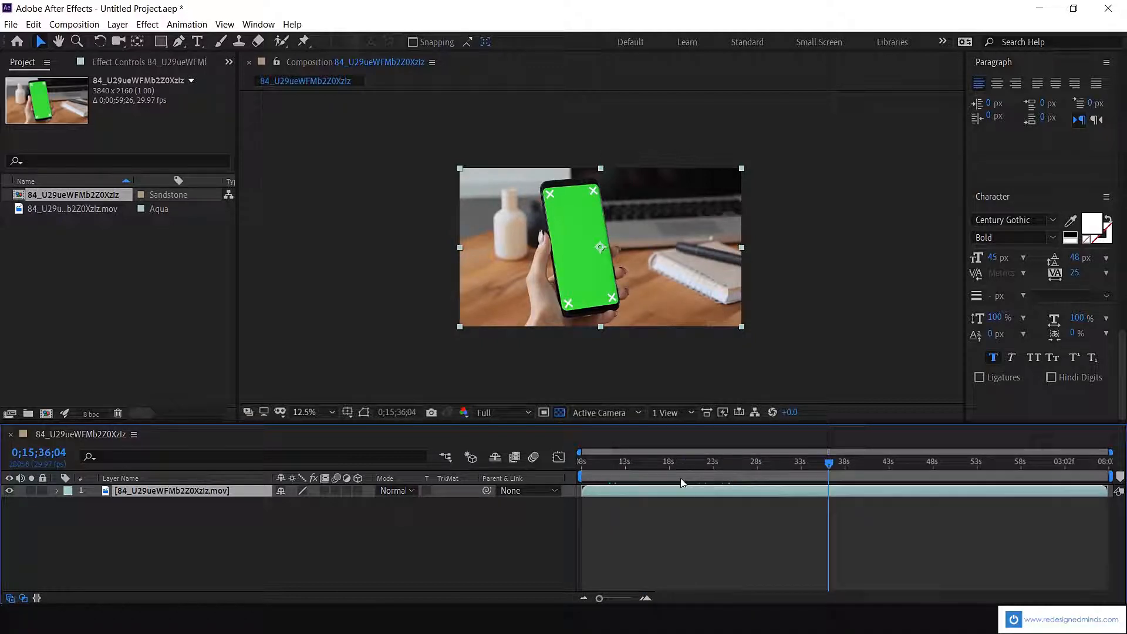
Apply Track in Boris FX Mocha to the clip layer, move the playhead to 0;15;08;15 and launch Mocha
click(188, 24)
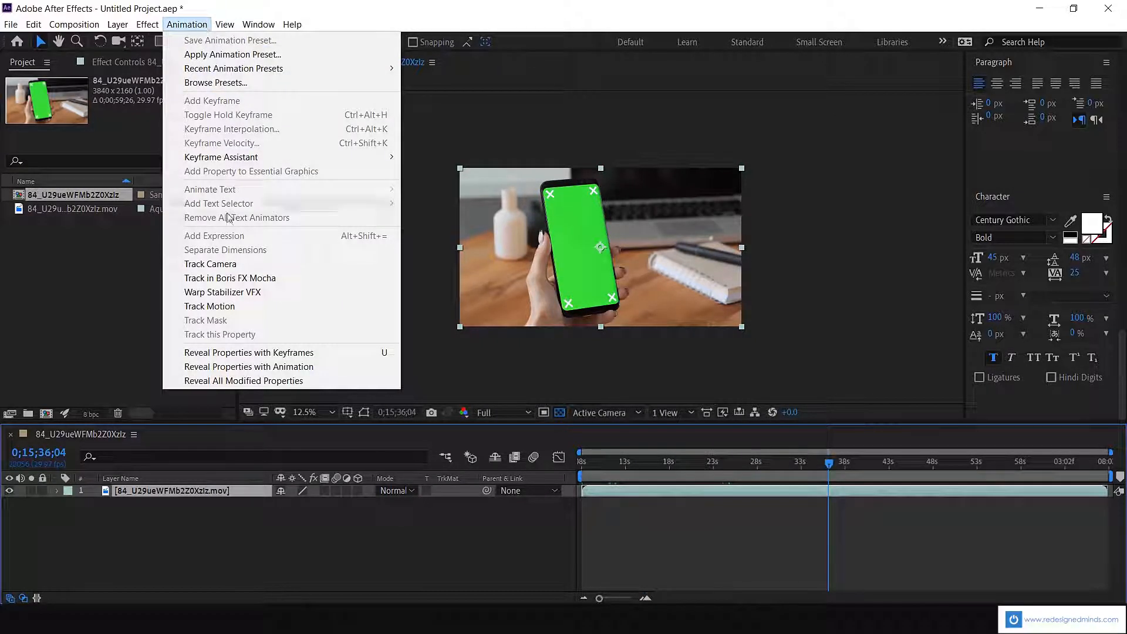
click(247, 277)
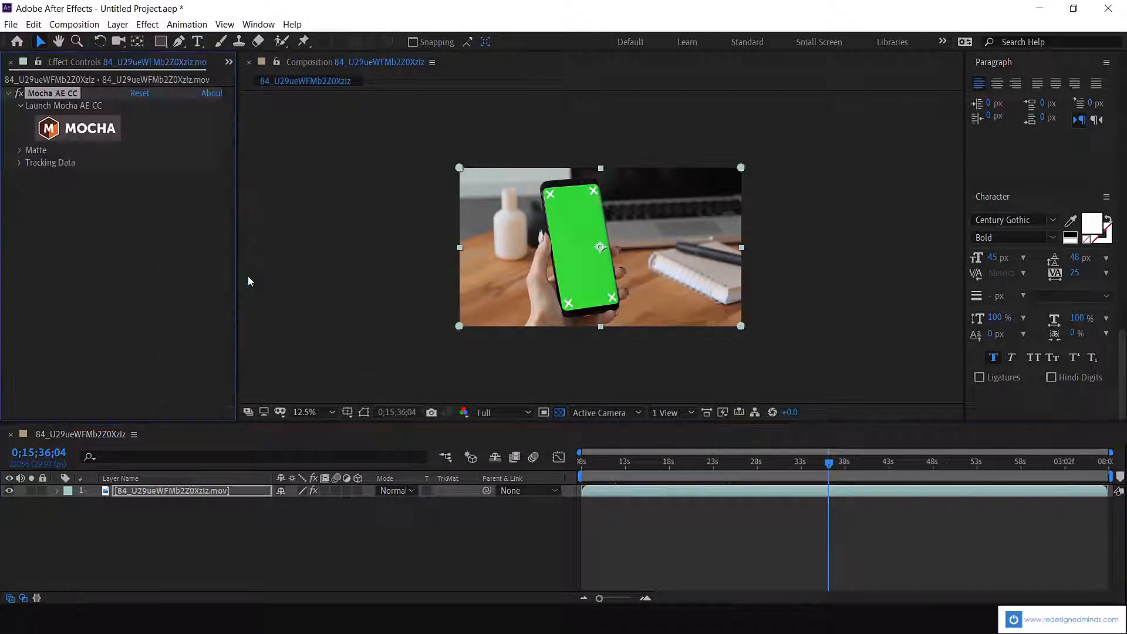
click(586, 464)
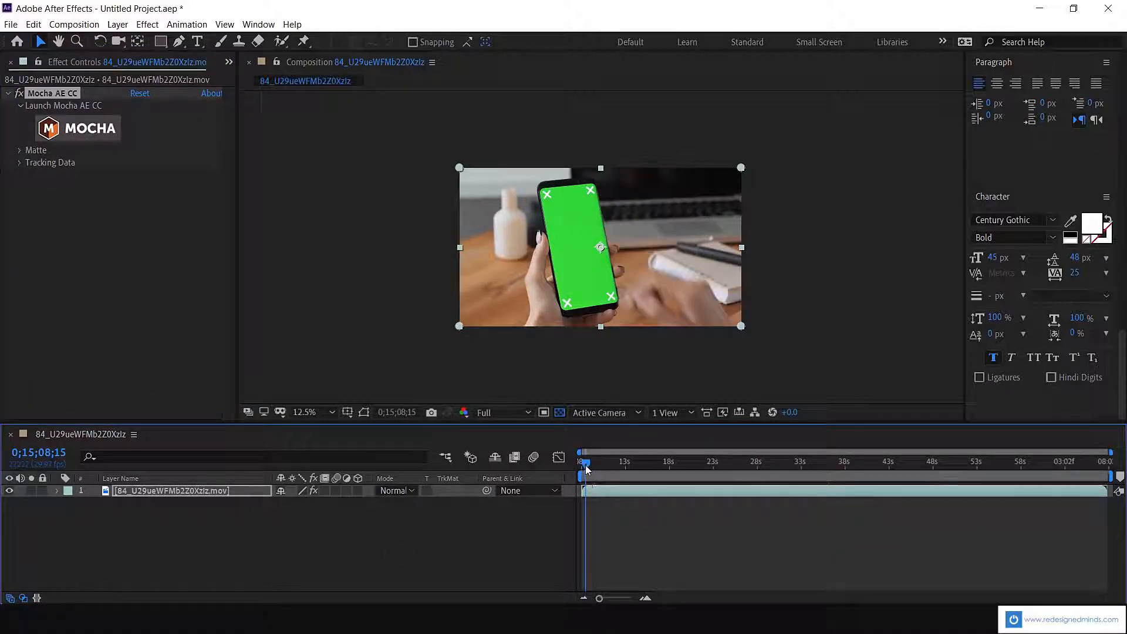
click(84, 134)
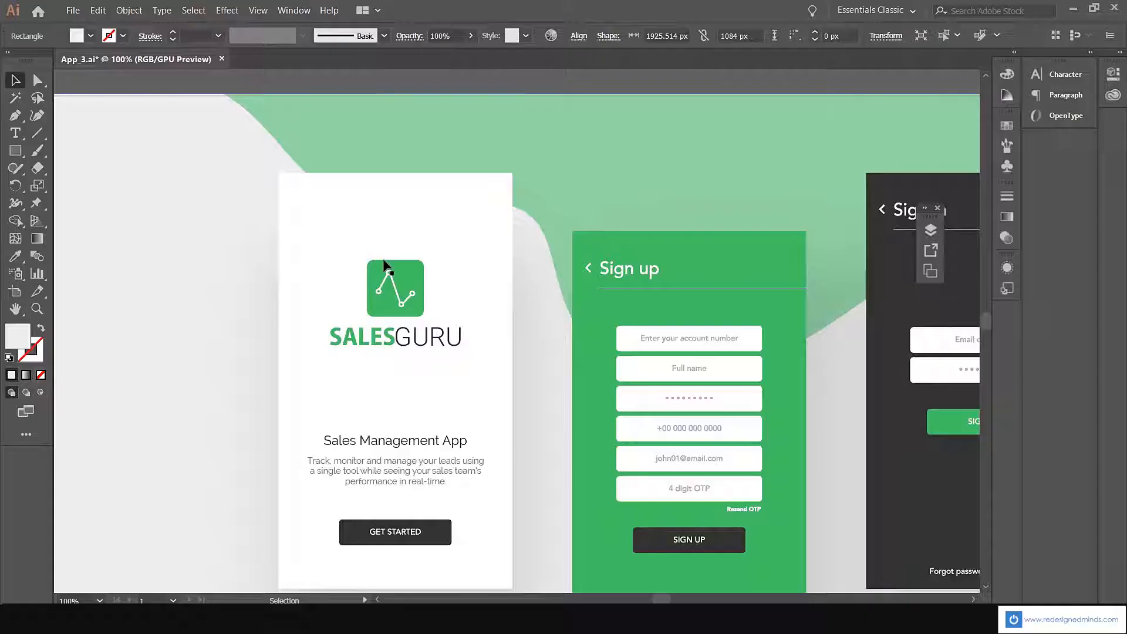
Switch to the Illustrator artwork and select the app screens' group around the SalesGuru start screen
click(385, 265)
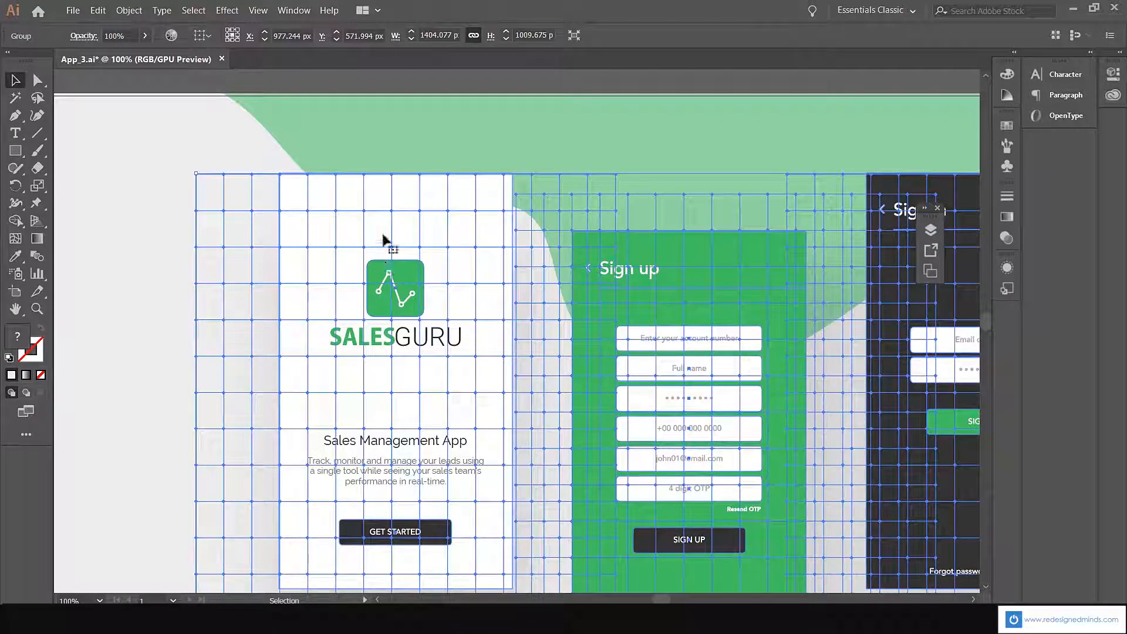
drag(188, 83, 312, 174)
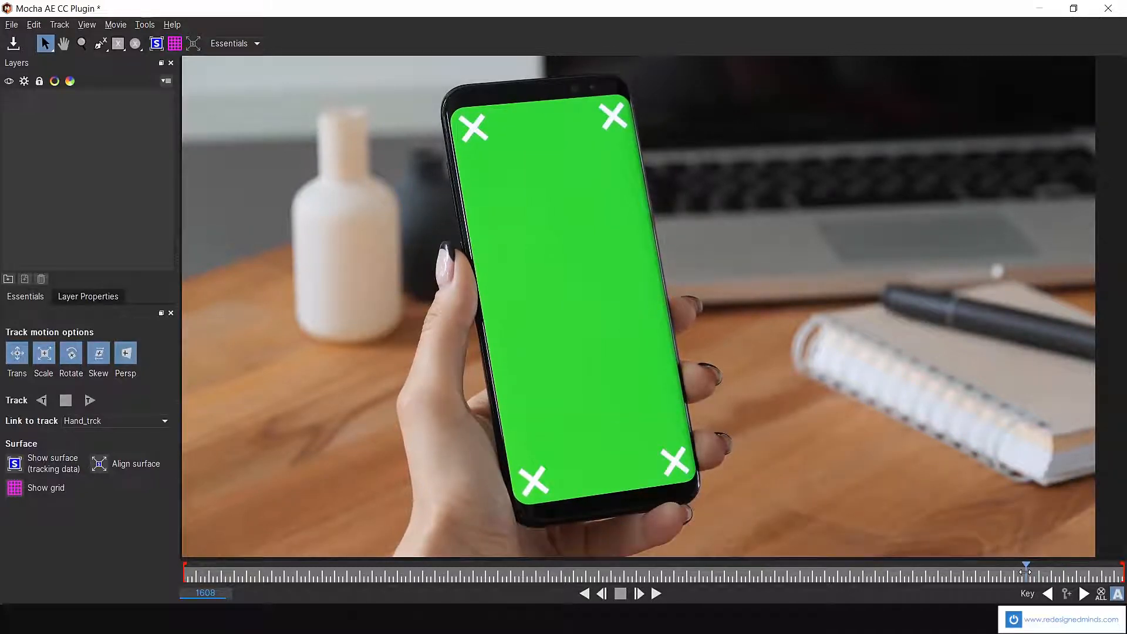
Draw an X-spline around the green screen, skirting the fingers over its lower part, and track it forward with perspective enabled
click(100, 43)
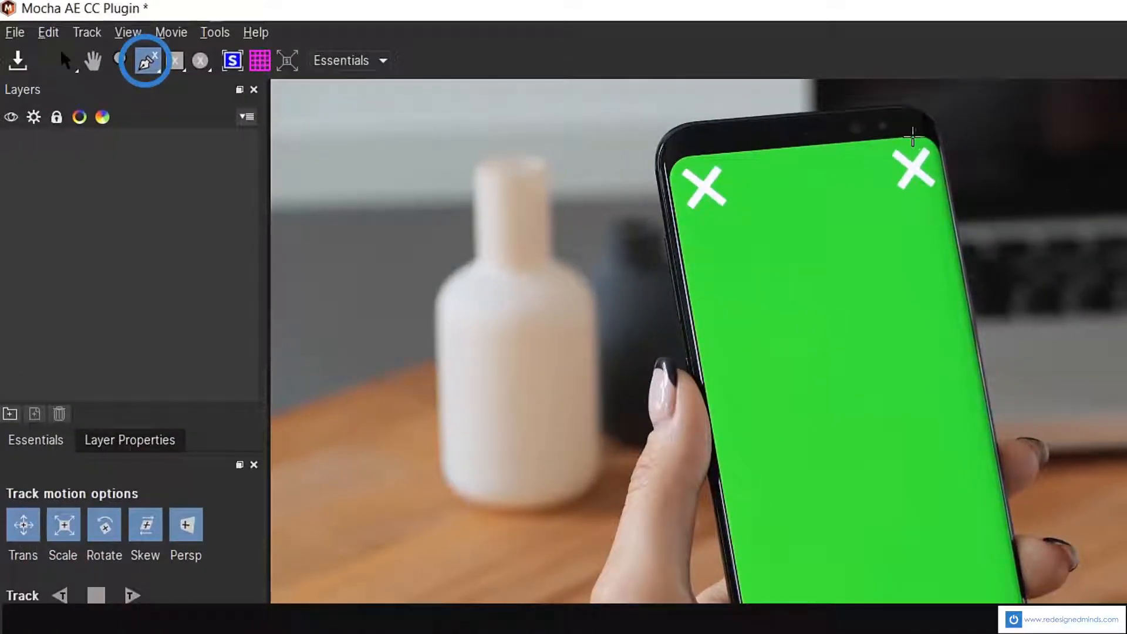
click(926, 138)
click(683, 166)
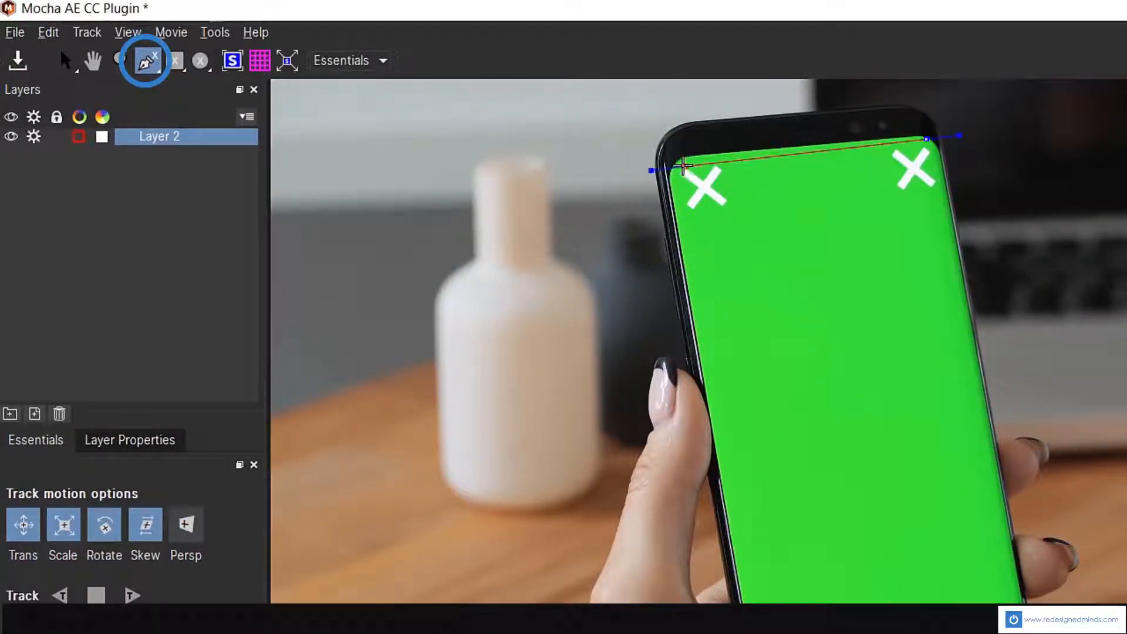
drag(702, 334, 690, 270)
click(511, 448)
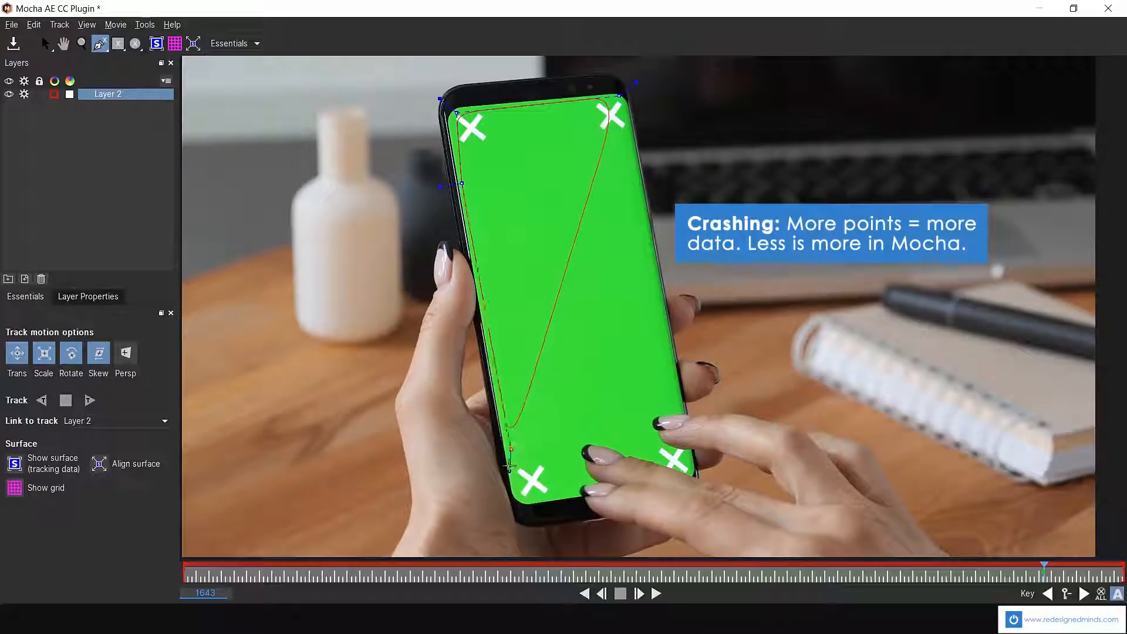
click(520, 503)
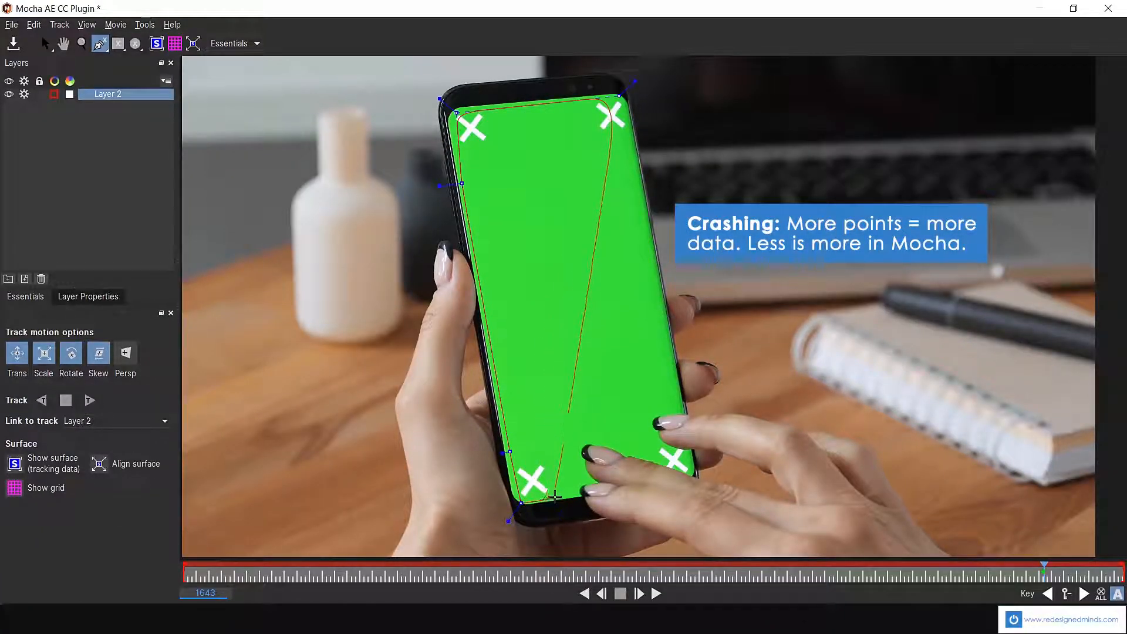
click(574, 471)
click(582, 423)
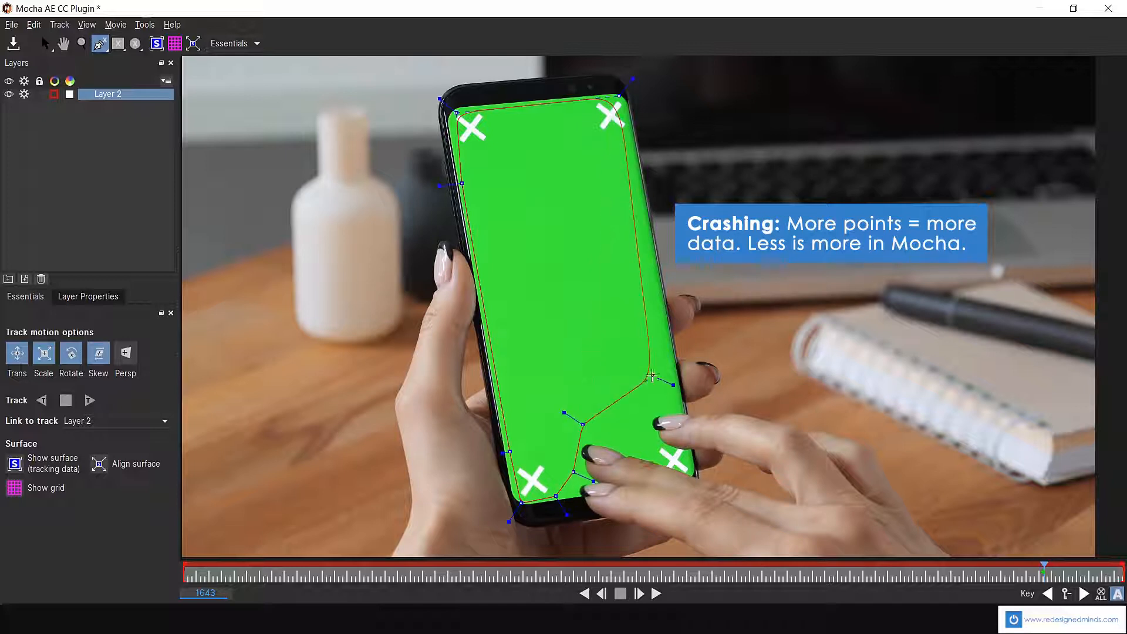
click(676, 393)
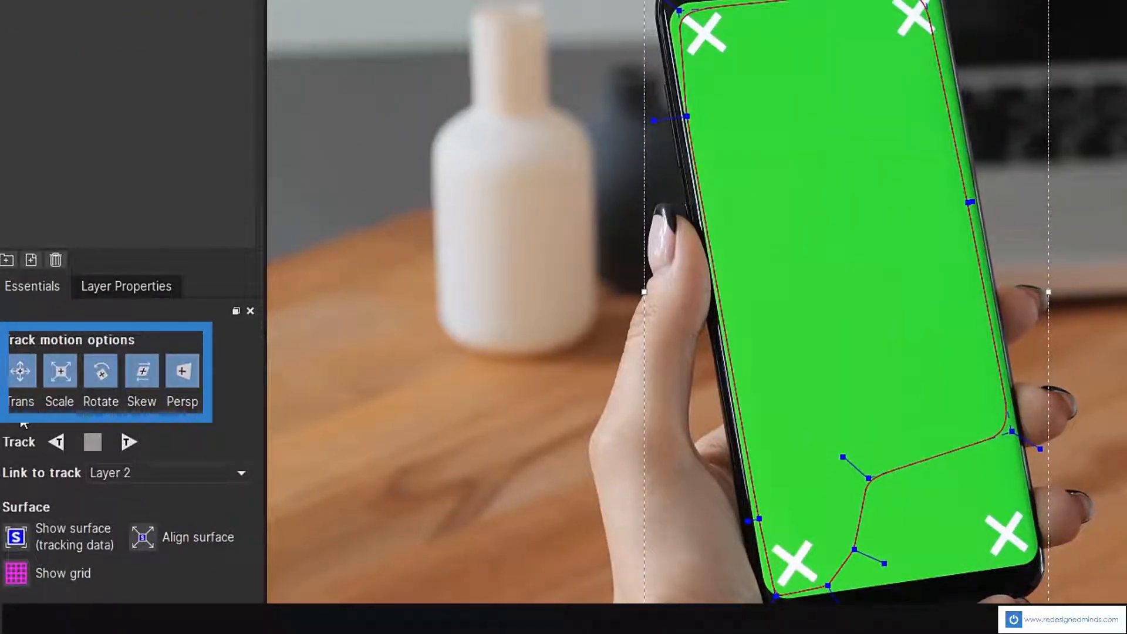
click(129, 443)
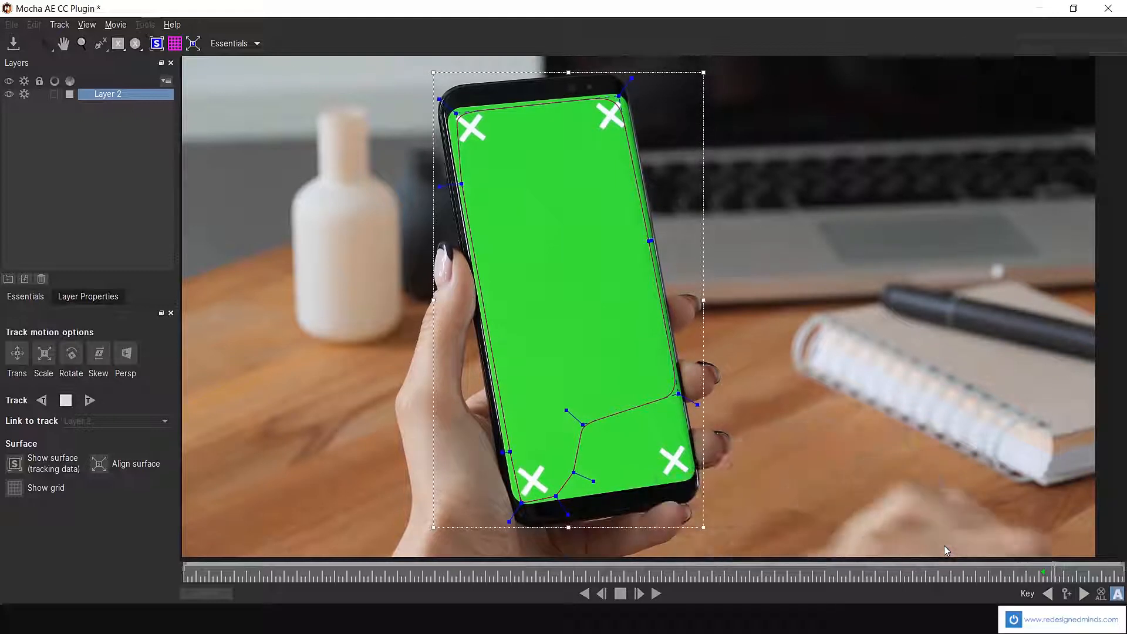
Rename the screen spline's layer to Hand_trck and save the Mocha project
double_click(127, 93)
text(Hand_trck)
key(Return)
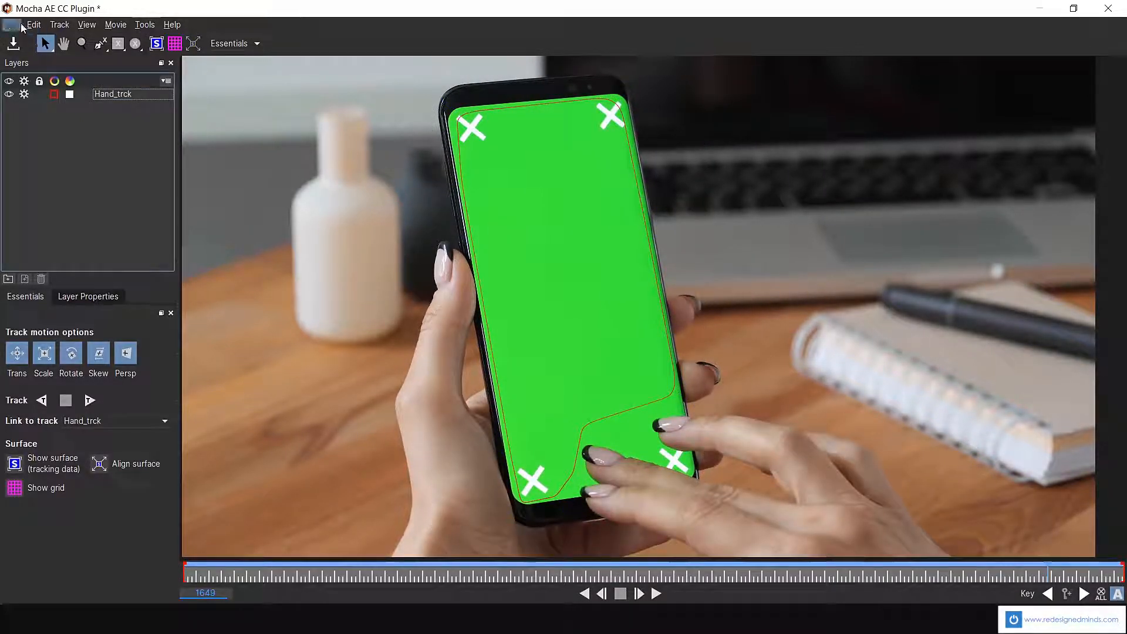
click(11, 25)
click(53, 57)
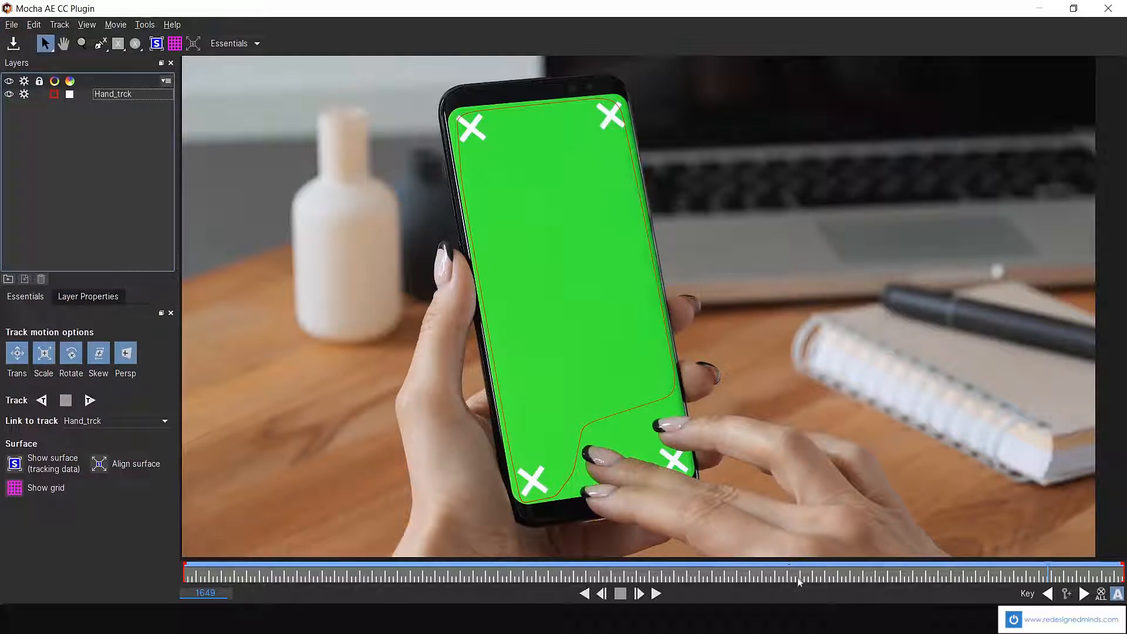
Draw a second X-spline around the tapping hand and its fingers at frame 1649
click(114, 95)
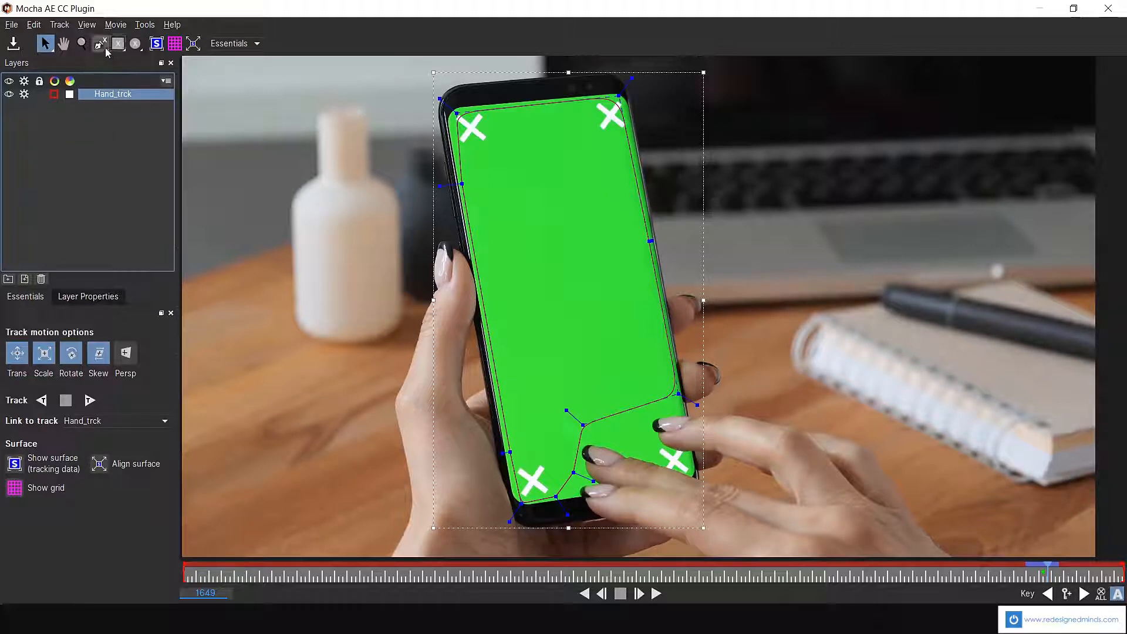
click(101, 174)
click(101, 49)
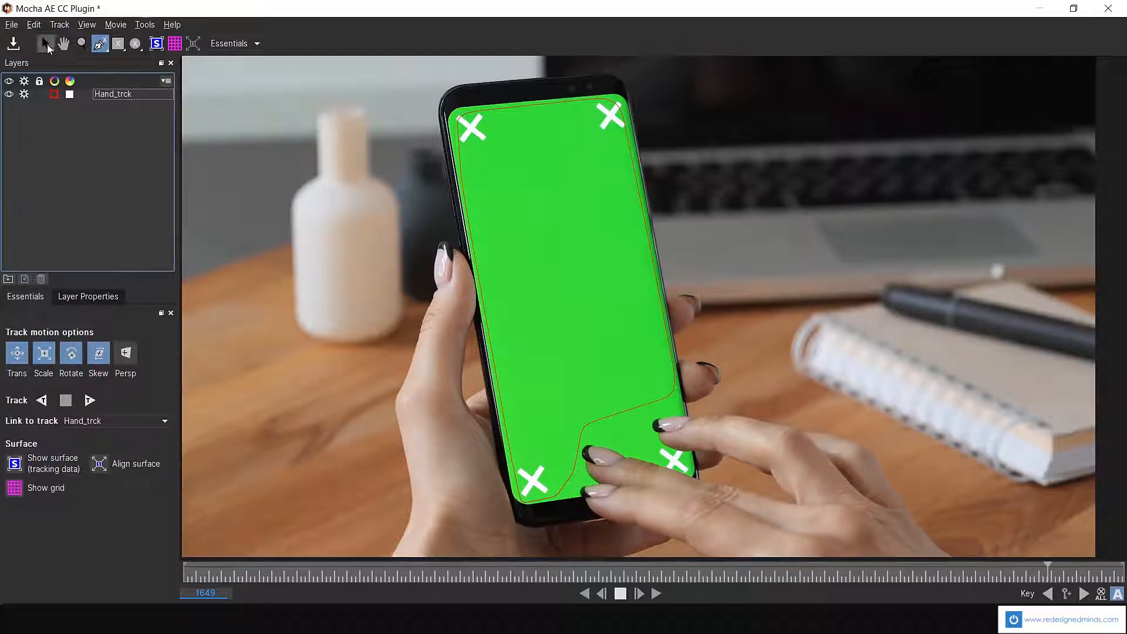
click(45, 44)
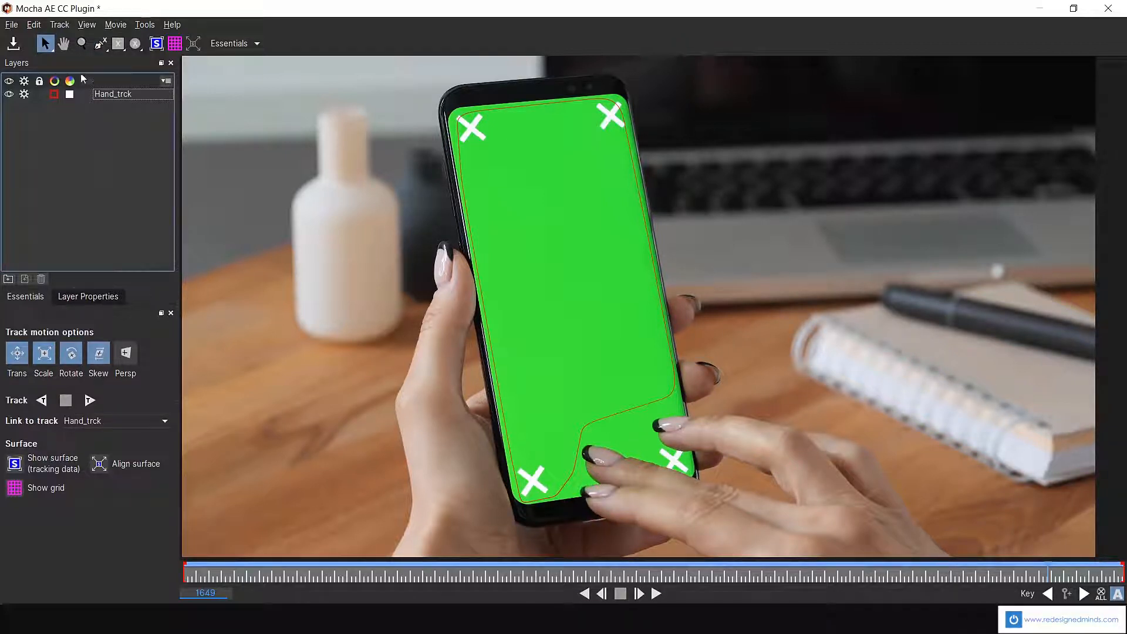
click(102, 46)
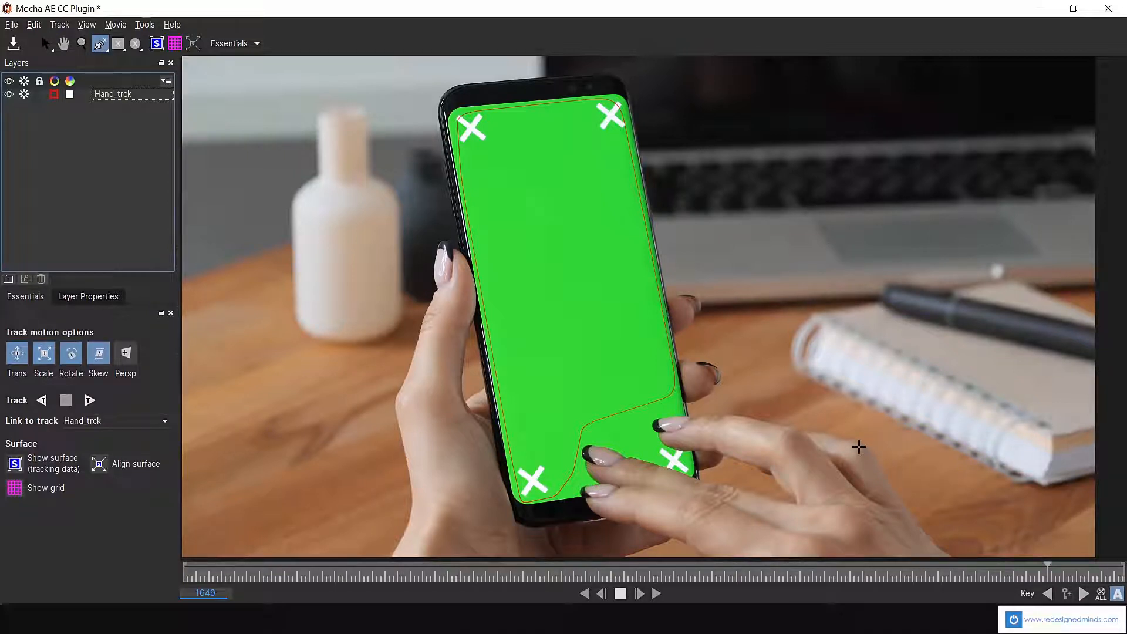
click(878, 460)
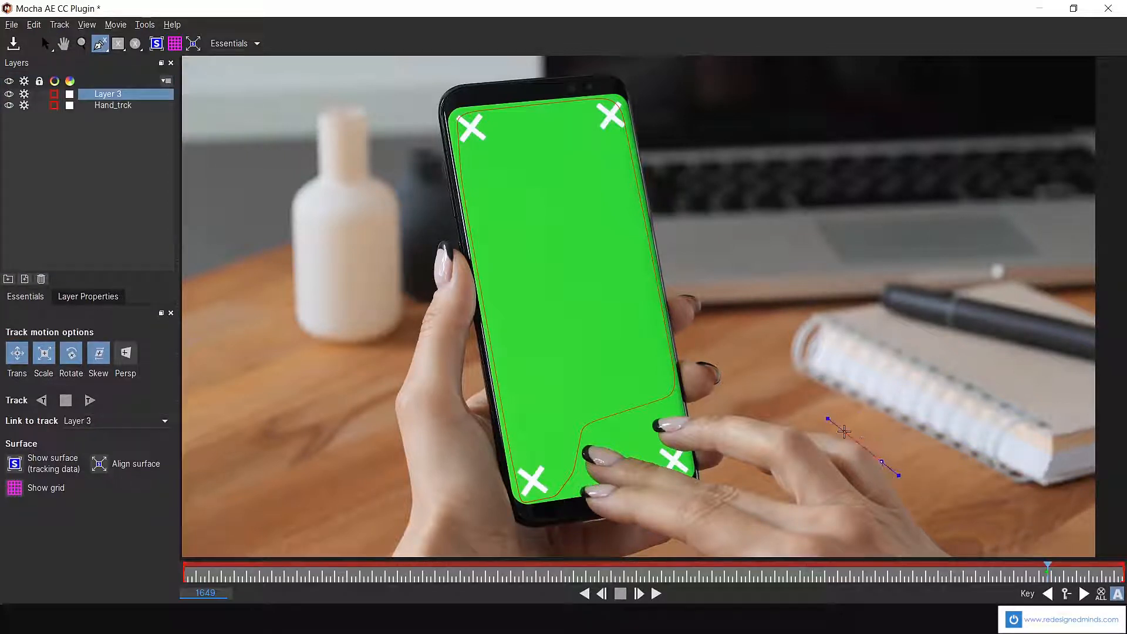
click(694, 403)
click(635, 413)
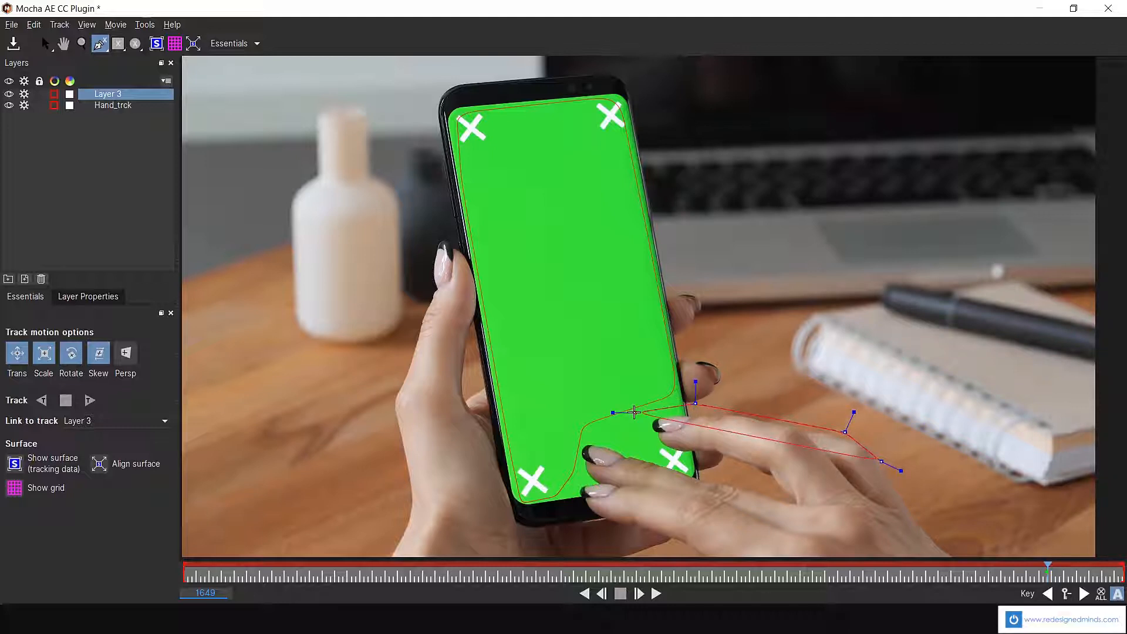
click(624, 436)
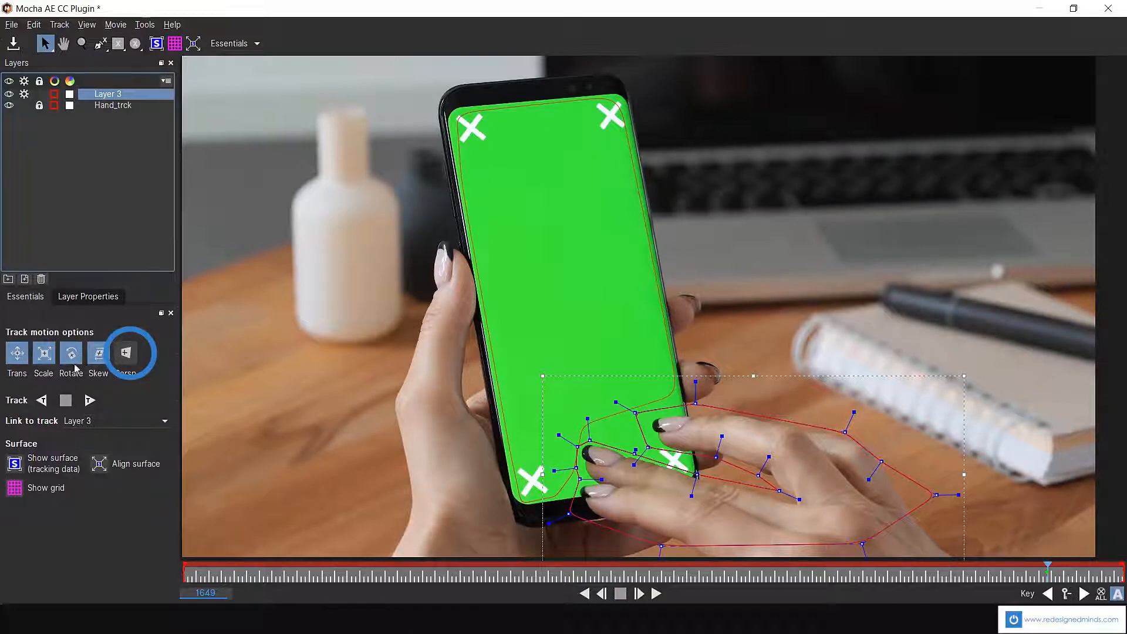
Track the hand spline backward to frame 1625 and forward from frame 1649 to 1660, with perspective off
key(Right)
click(46, 403)
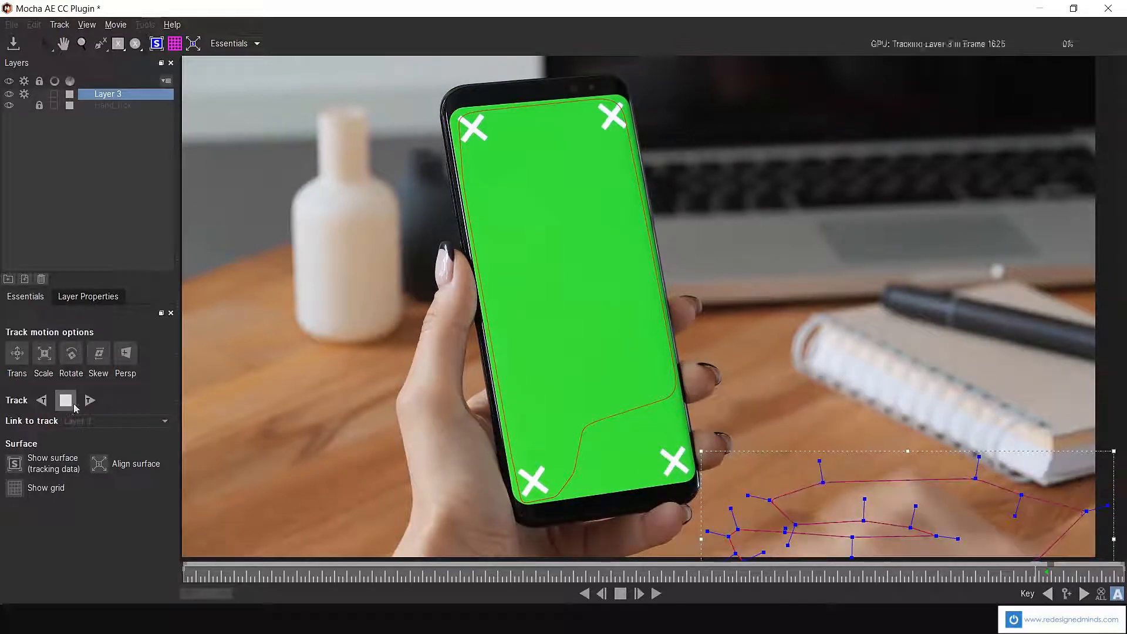
click(65, 401)
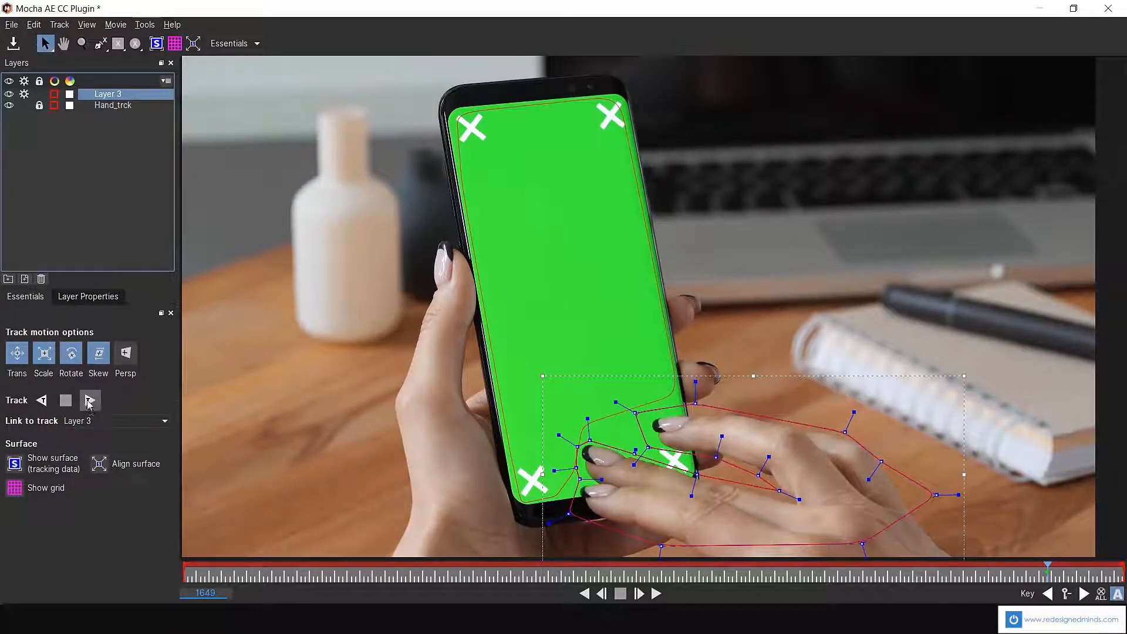
click(89, 401)
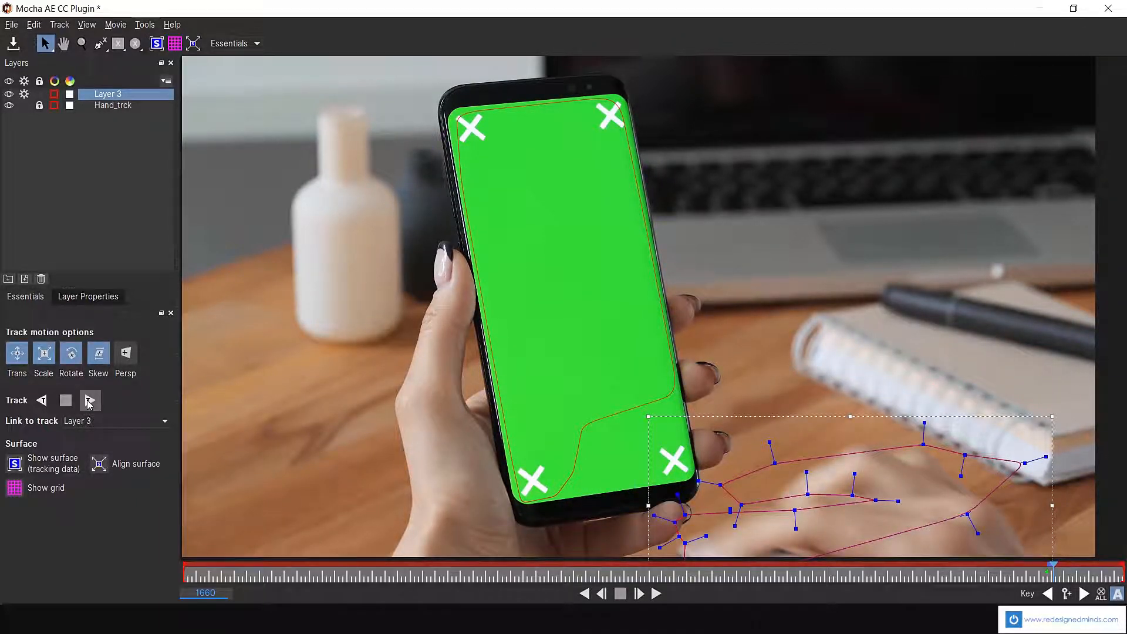
Rename the hand spline's layer to Hand_trck 2
double_click(99, 96)
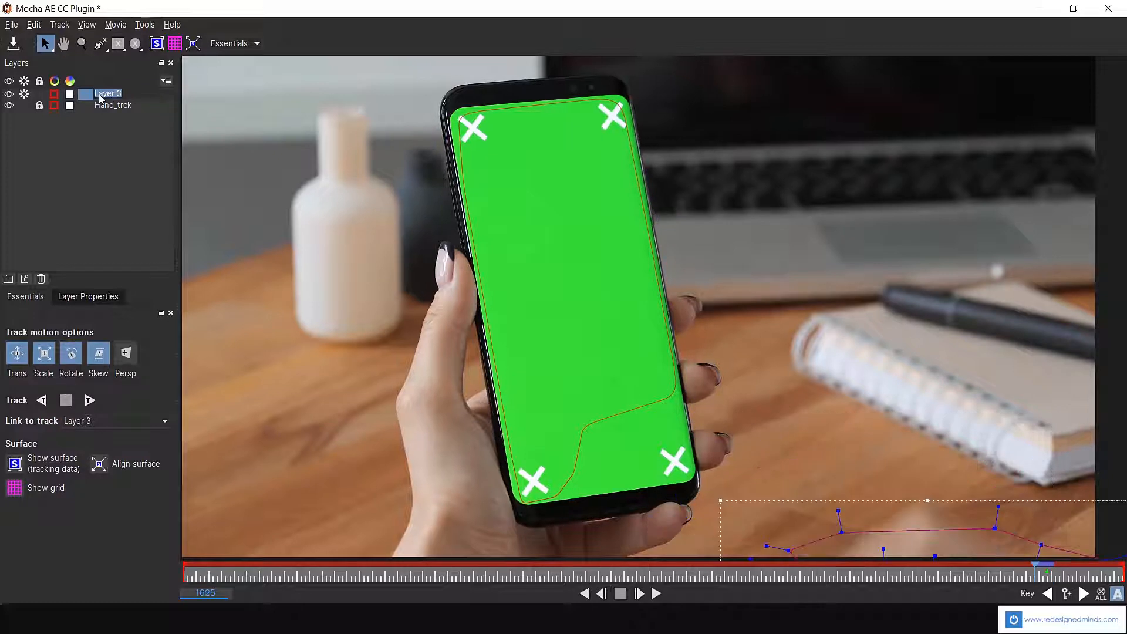
click(99, 94)
text(Hand_trck)
key(Return)
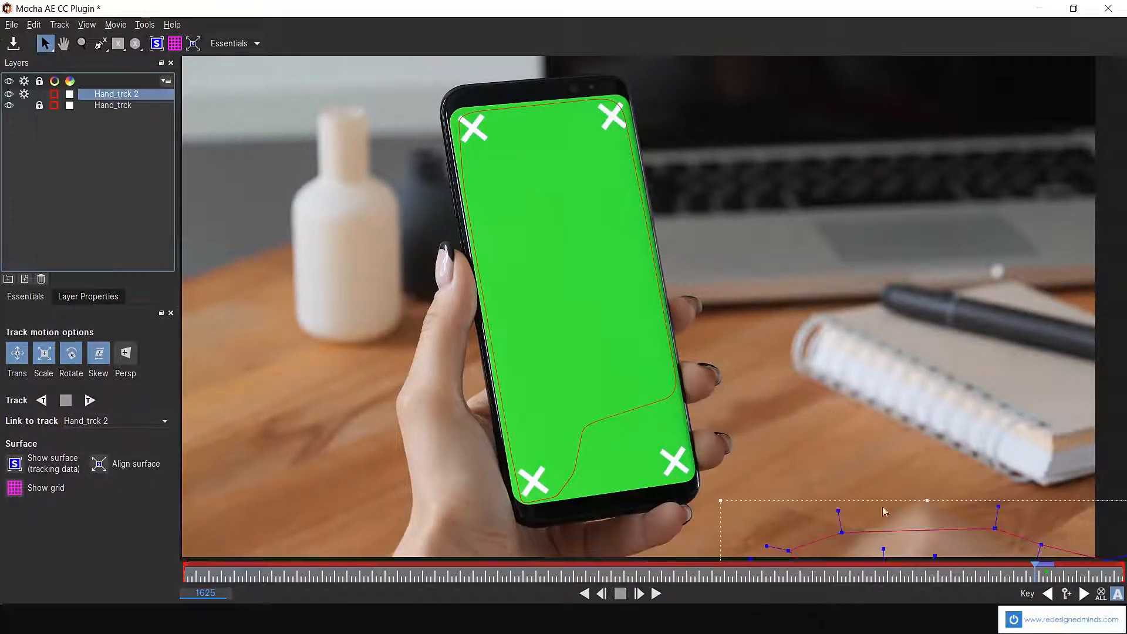
Step to frame 1628 and move the hand spline's fingertip points onto the blurred lower fingers
click(639, 593)
click(639, 593)
click(638, 593)
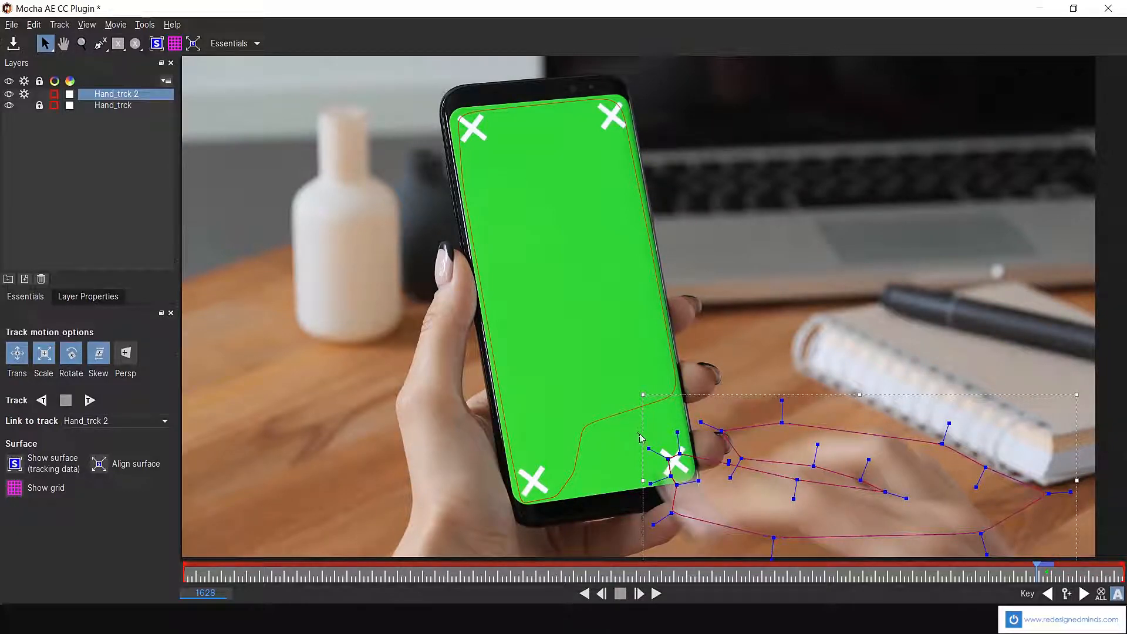
drag(654, 468, 673, 526)
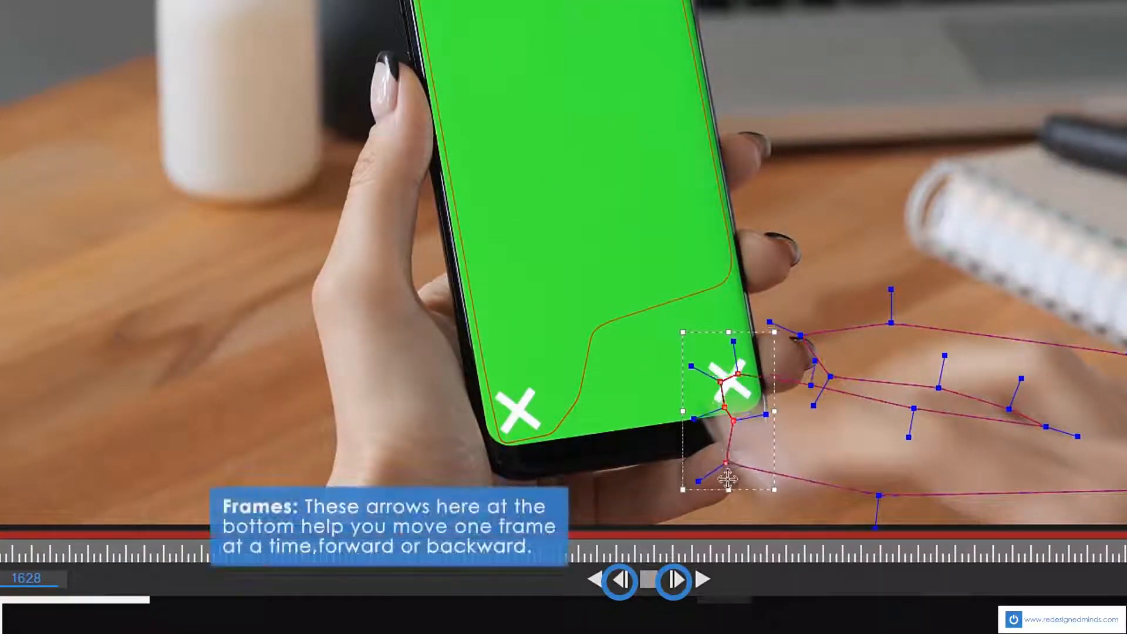
drag(728, 480, 713, 489)
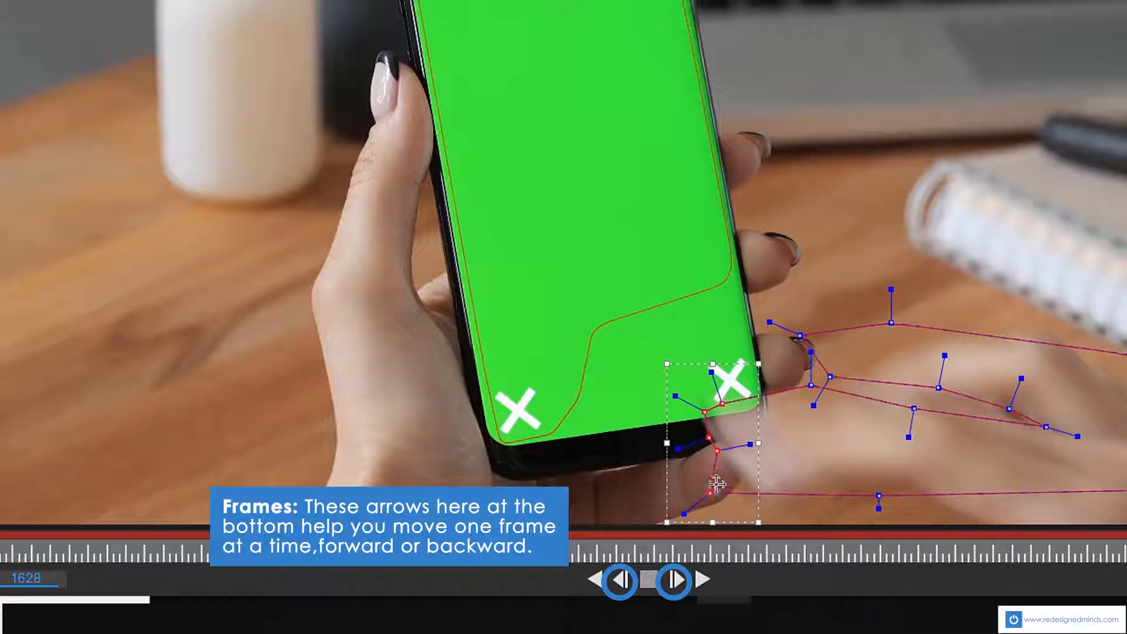
Advance to frame 1629 and shift the hand spline's fingertip points and finger contour to follow the moving fingers
click(680, 584)
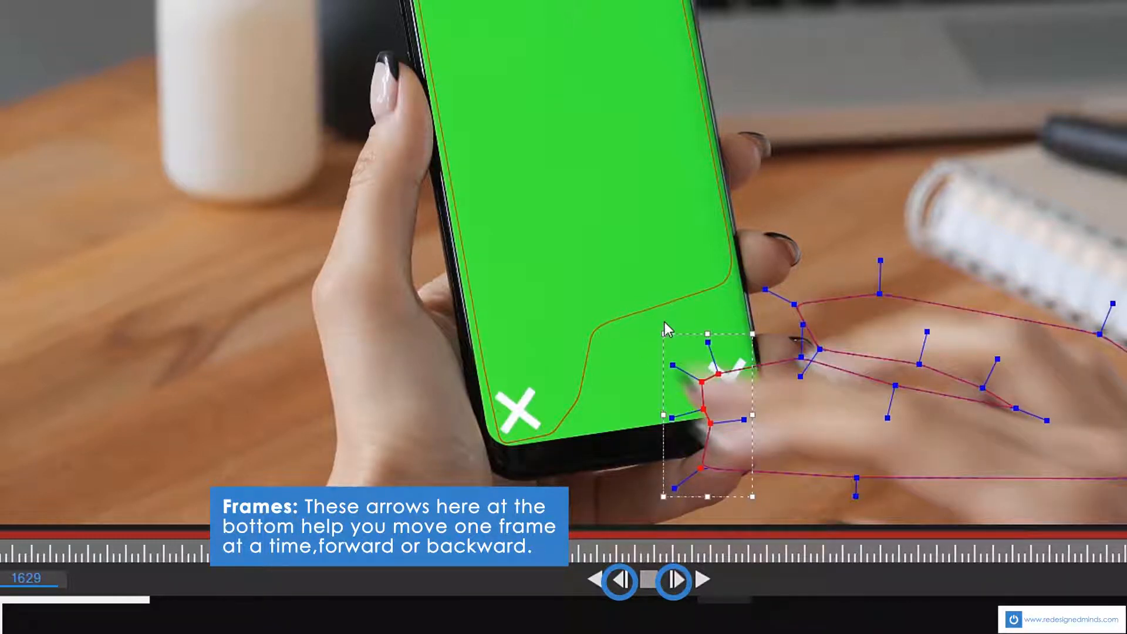
drag(701, 420, 681, 406)
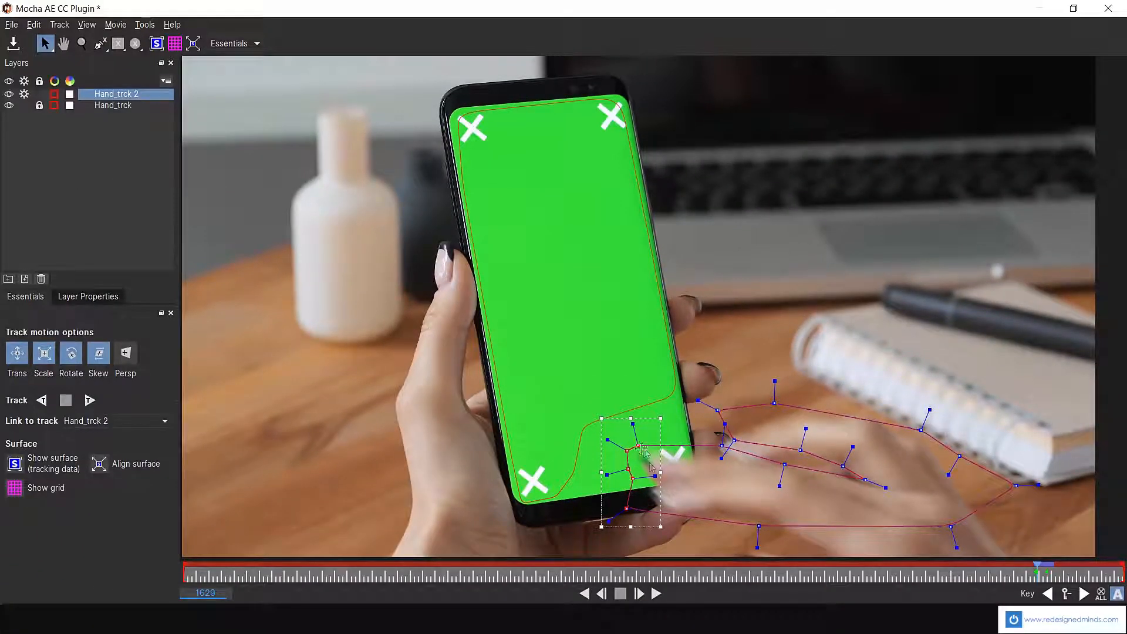
click(738, 462)
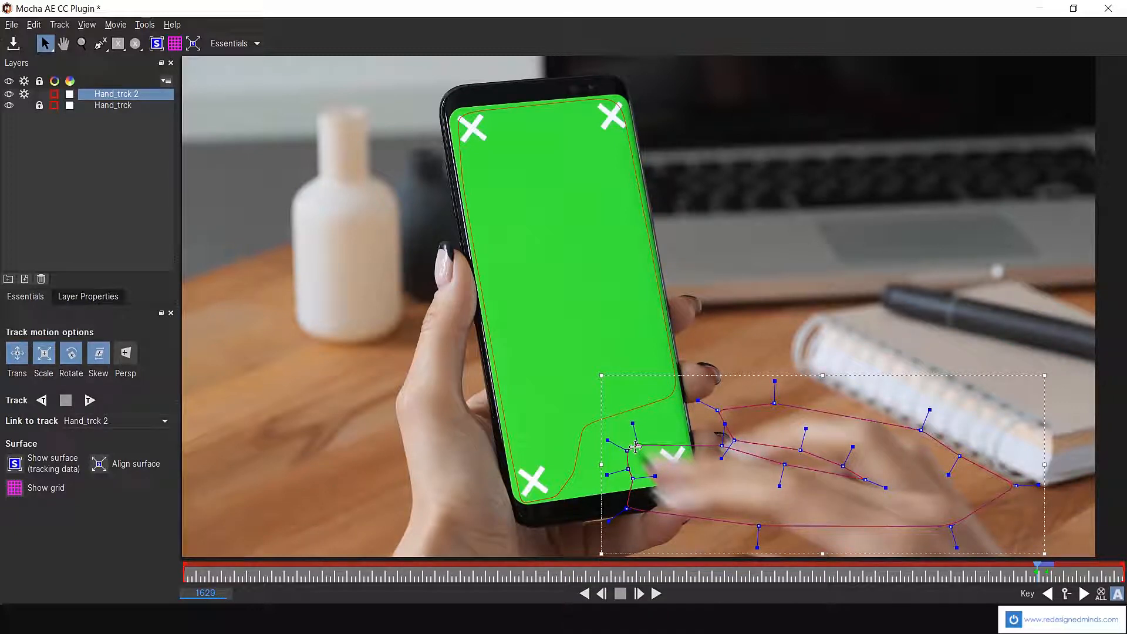
drag(636, 446, 711, 461)
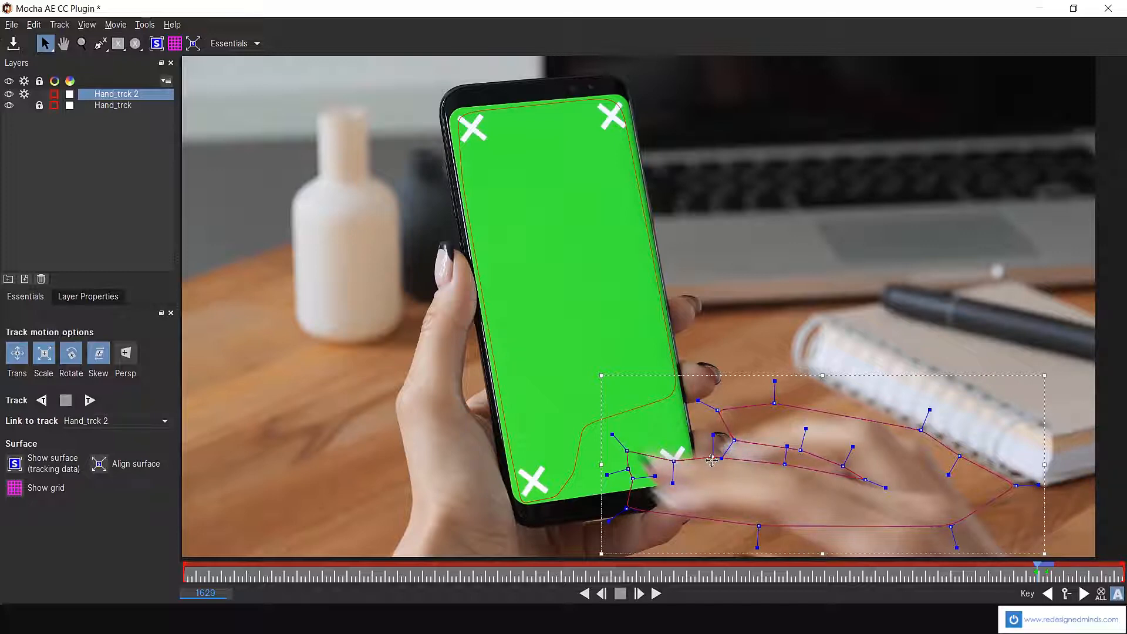
Step through the following frames up to frame 1656 and adjust the hand spline's points near the fingertips
click(638, 593)
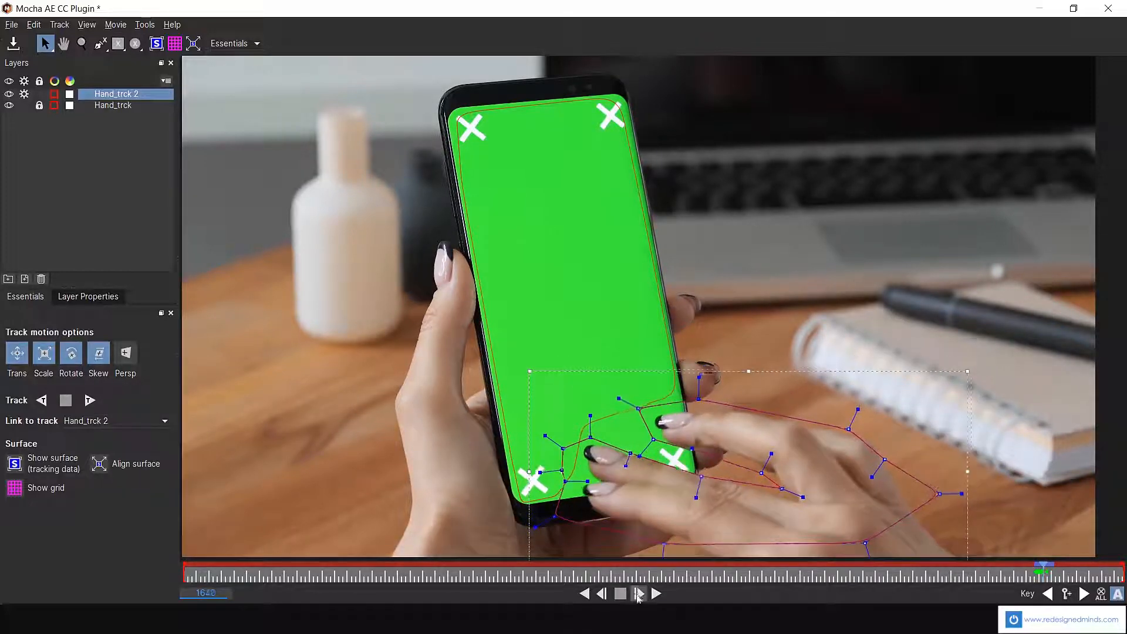
click(639, 593)
click(638, 593)
click(638, 593)
click(638, 593)
click(638, 593)
drag(665, 427, 682, 438)
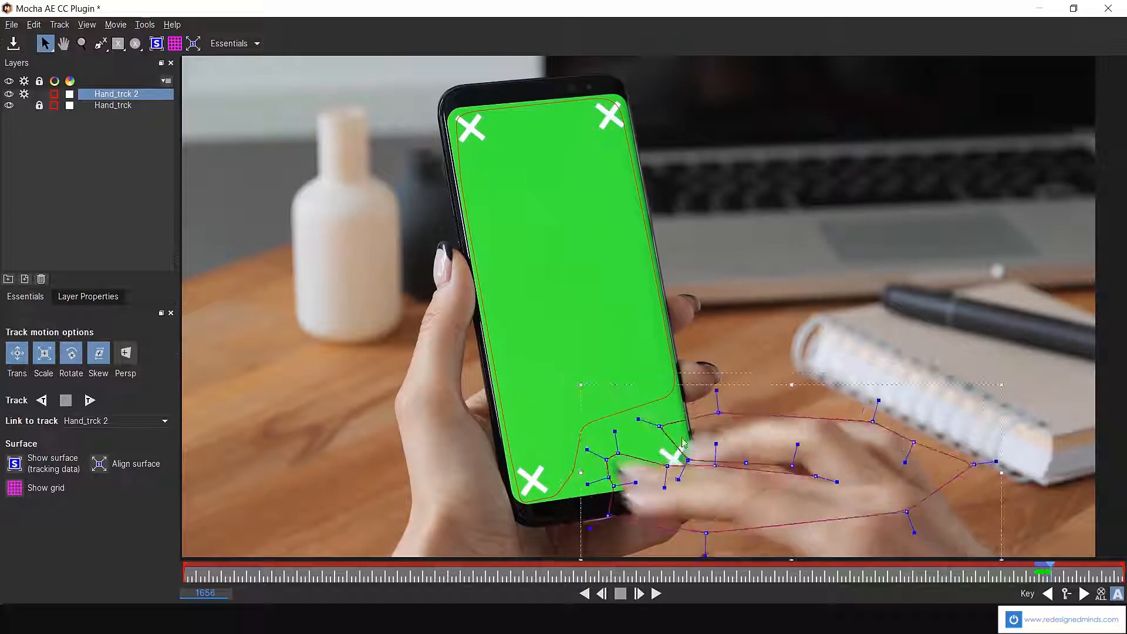
Save the Mocha project and lock the Hand_trck 2 layer
click(11, 24)
click(31, 63)
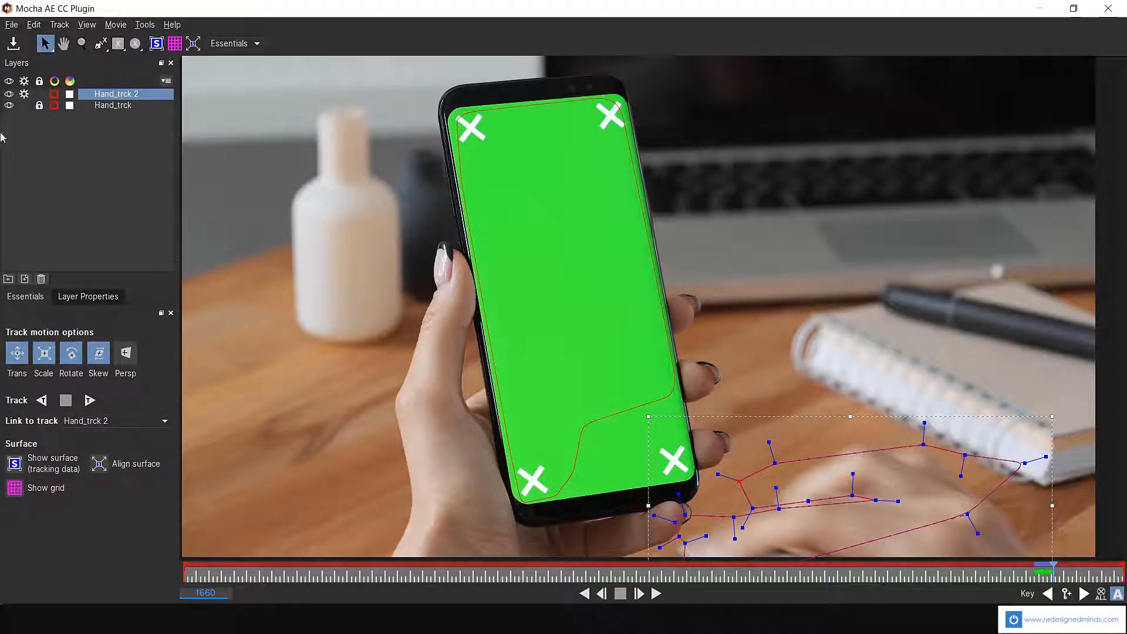
click(39, 95)
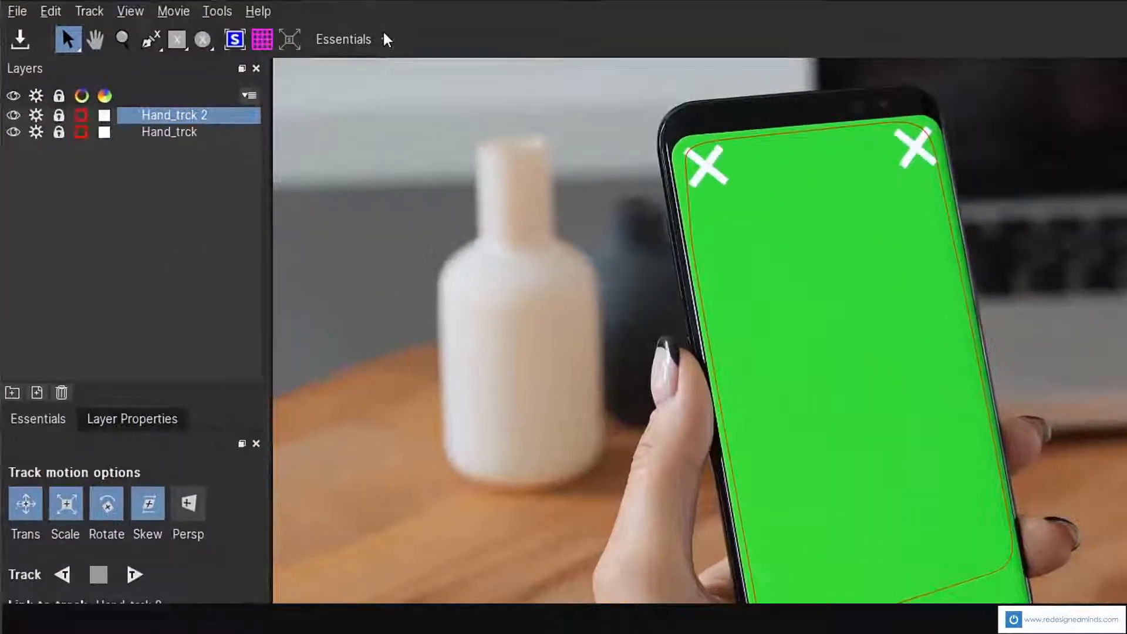
Insert the Logo clip on the lower Hand_trck layer using the Classic workspace, and restore the Essentials workspace
click(257, 43)
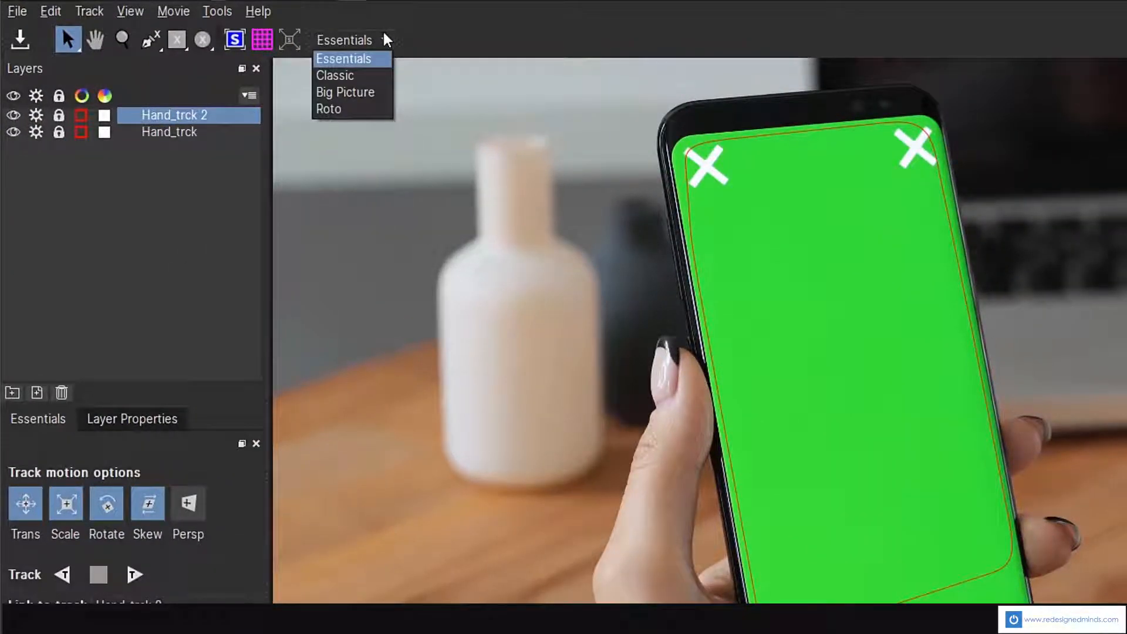
click(233, 66)
click(158, 133)
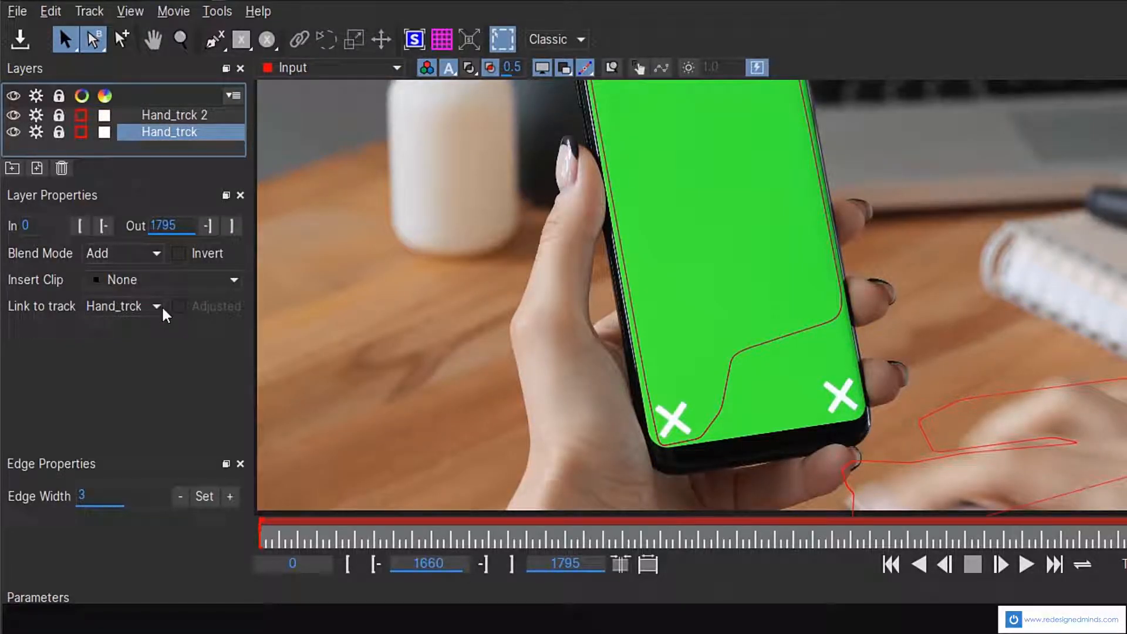
click(155, 279)
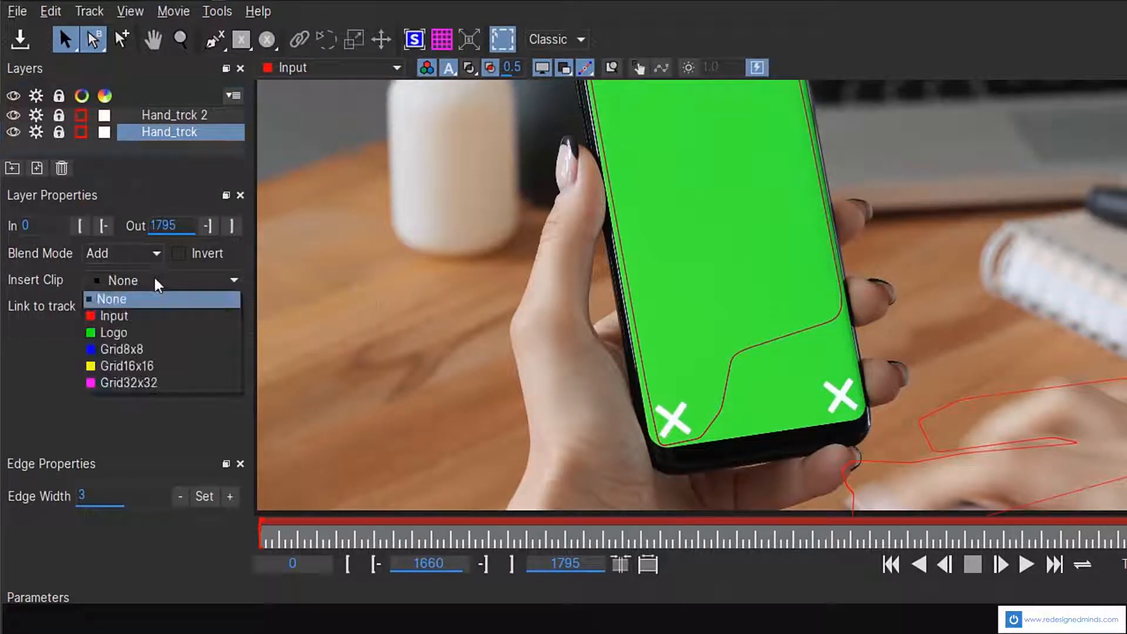
click(111, 331)
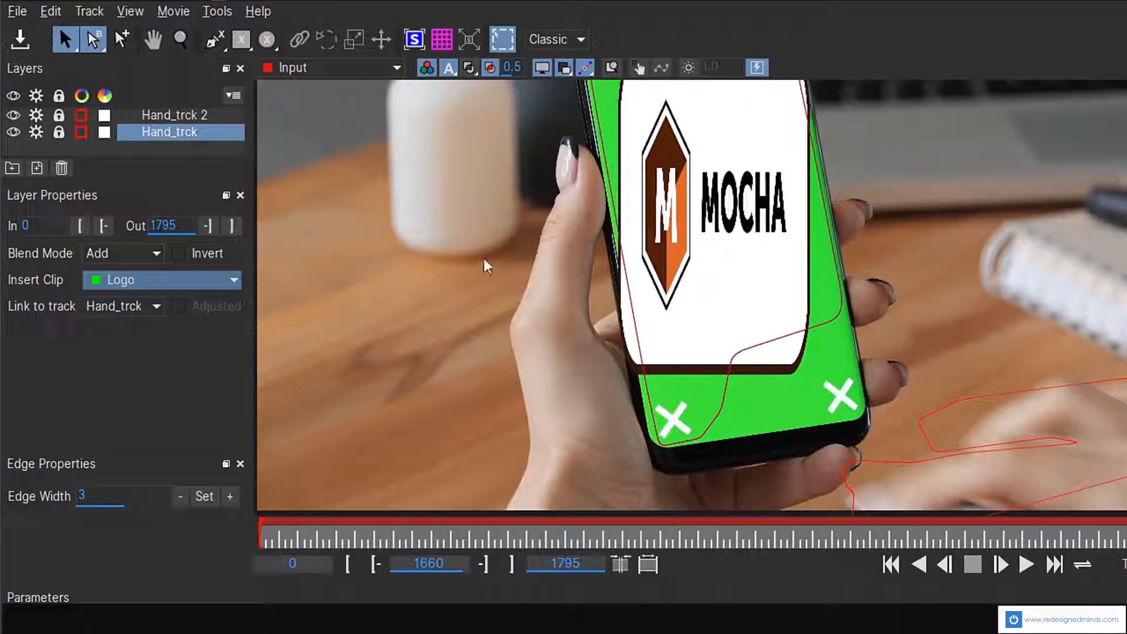
click(565, 39)
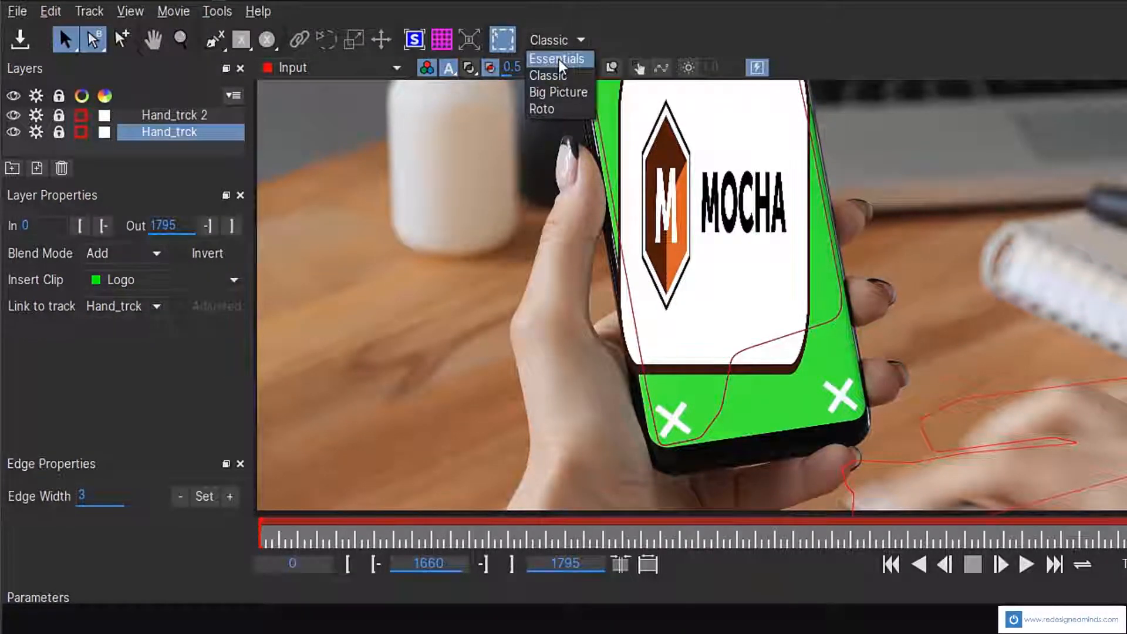
click(559, 56)
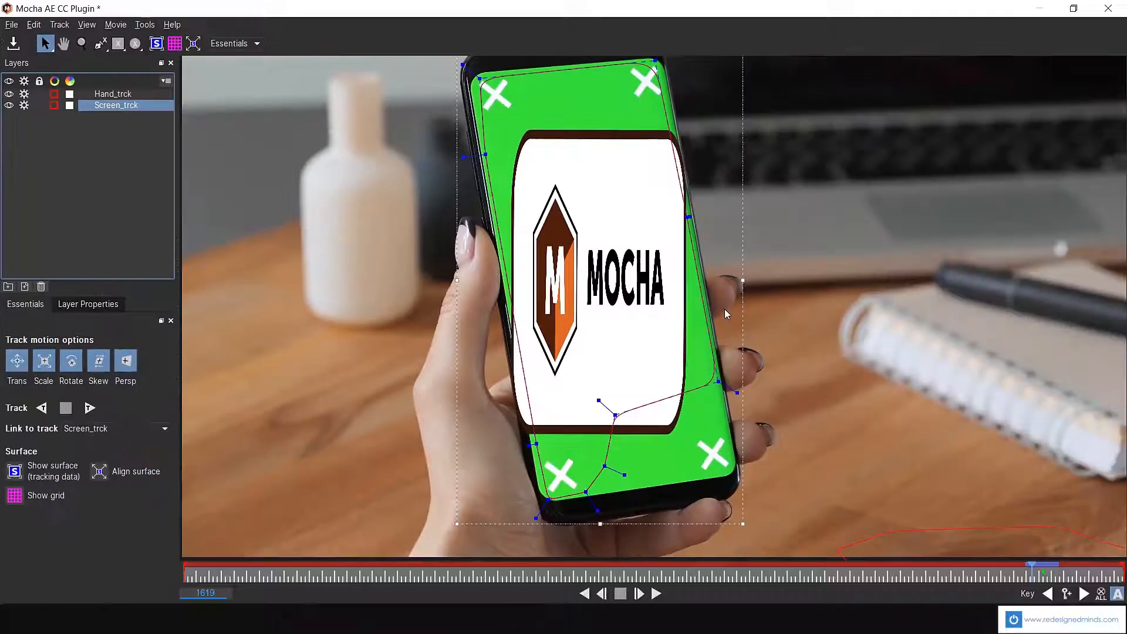
Show the Screen_trck layer's surface and move its four corners onto the corners of the phone's green screen
click(15, 471)
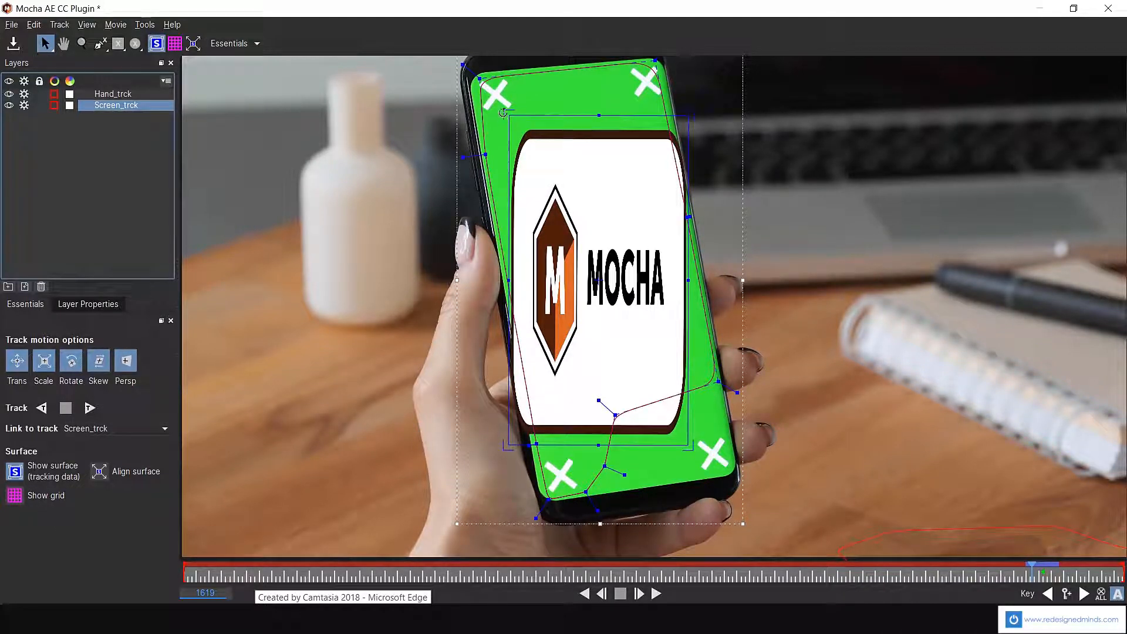
drag(506, 112, 493, 78)
drag(688, 114, 662, 54)
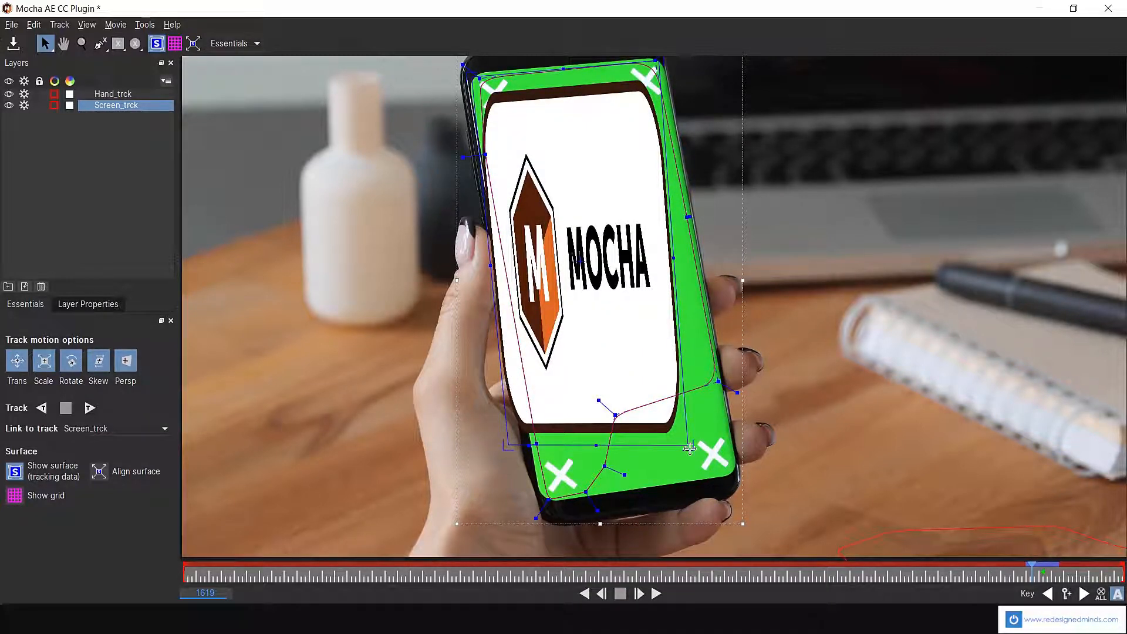
drag(690, 449, 735, 474)
drag(504, 449, 536, 507)
drag(735, 479, 739, 478)
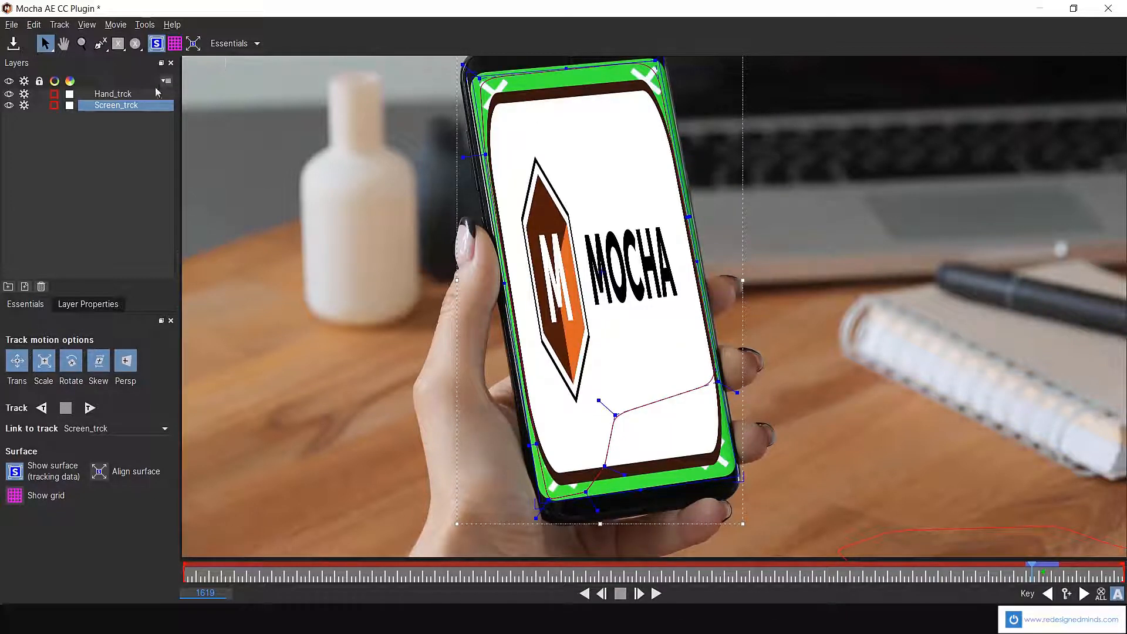
Fine-tune the surface's two upper corners against the phone screen's edges and exit Mocha to return to After Effects
click(64, 45)
drag(665, 132, 669, 168)
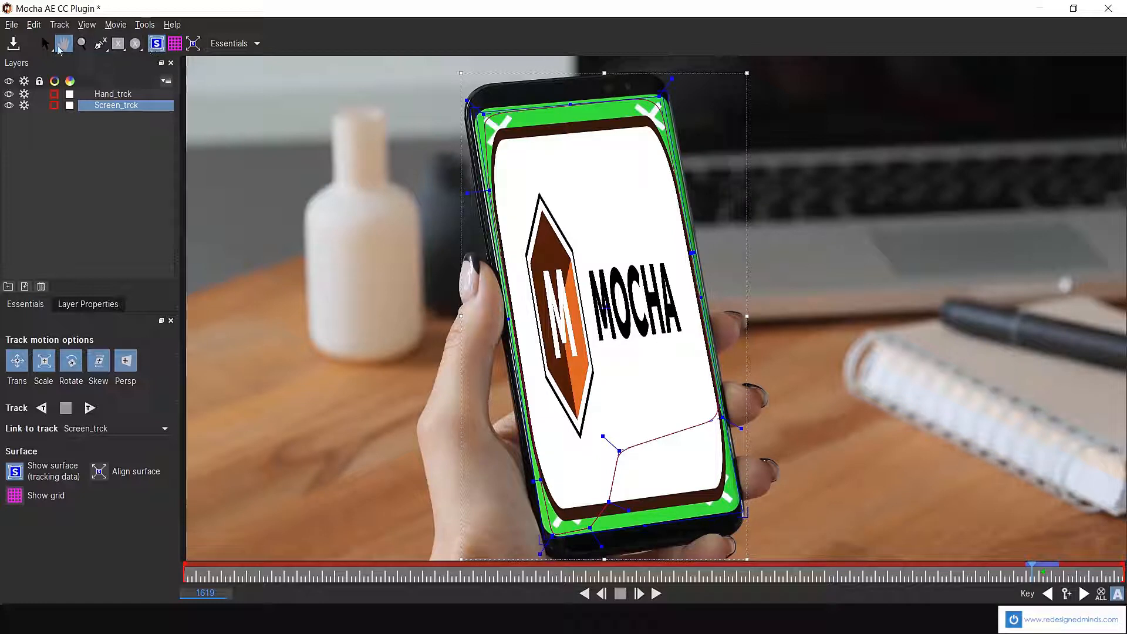
key(s)
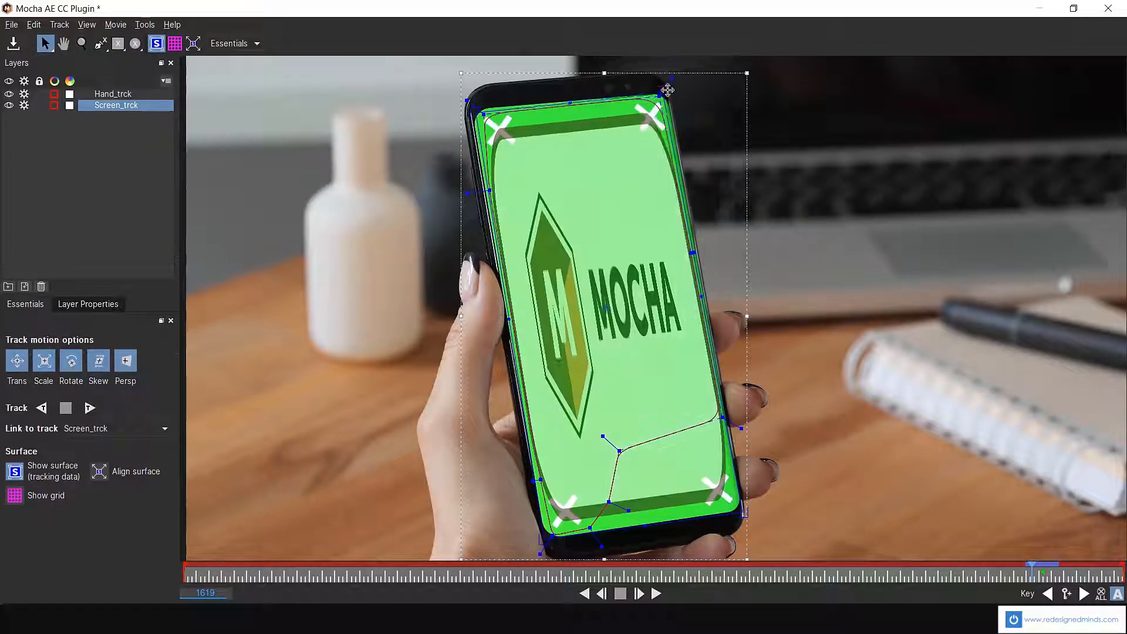
click(669, 91)
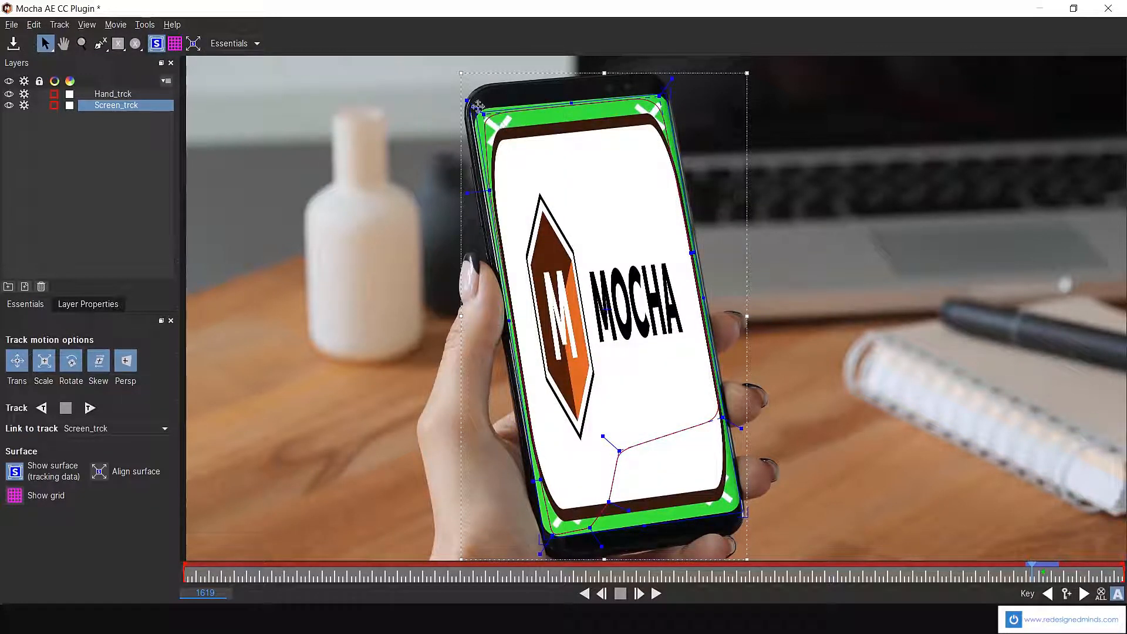
drag(472, 109, 468, 103)
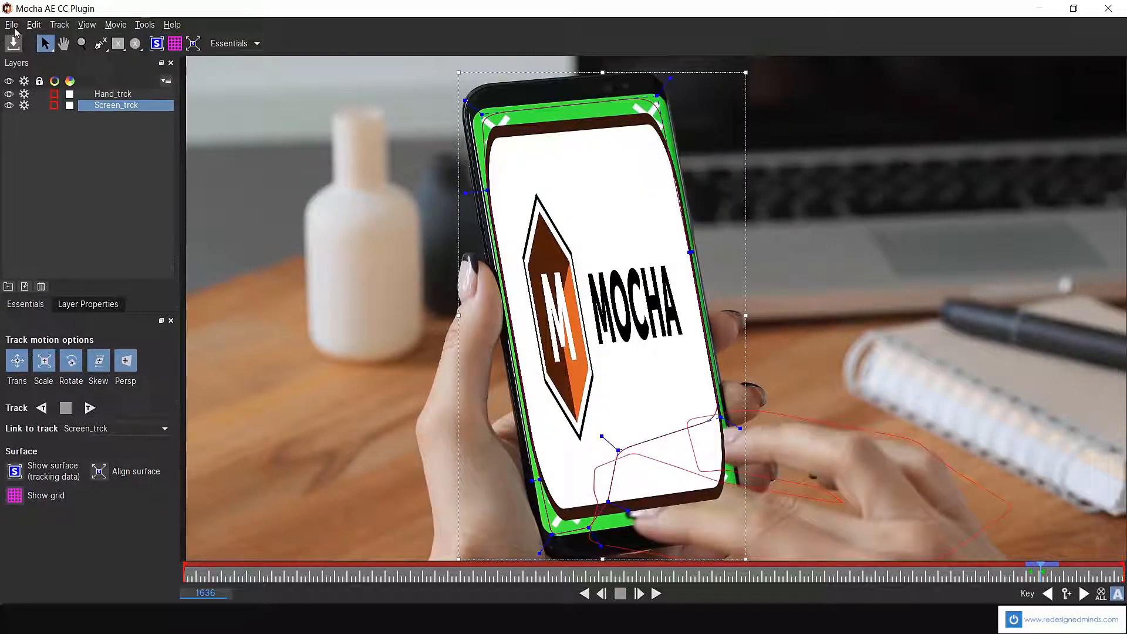
click(13, 27)
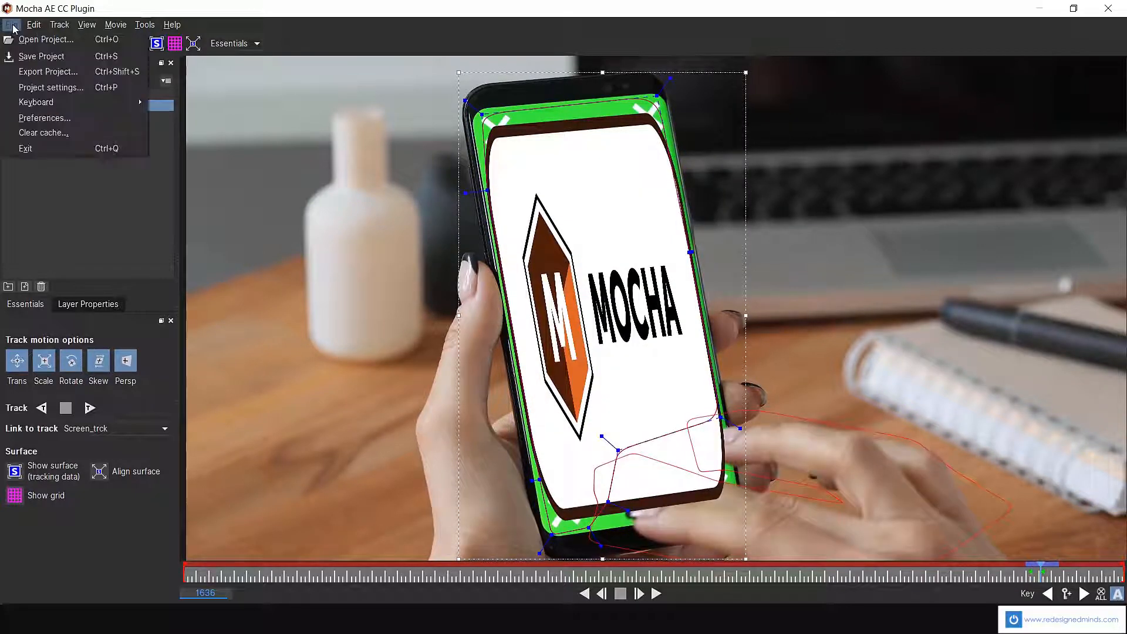
click(52, 144)
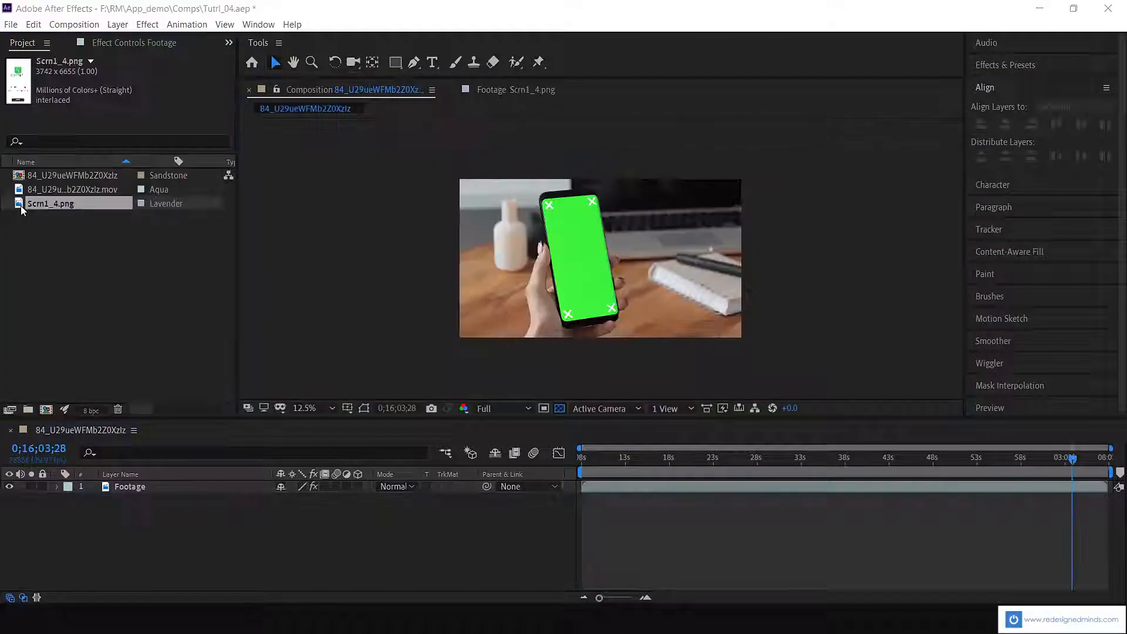
Preview Scrn1_4.png, add it above the Footage layer and pre-compose it as Scrn1_4.png Comp 1
double_click(22, 205)
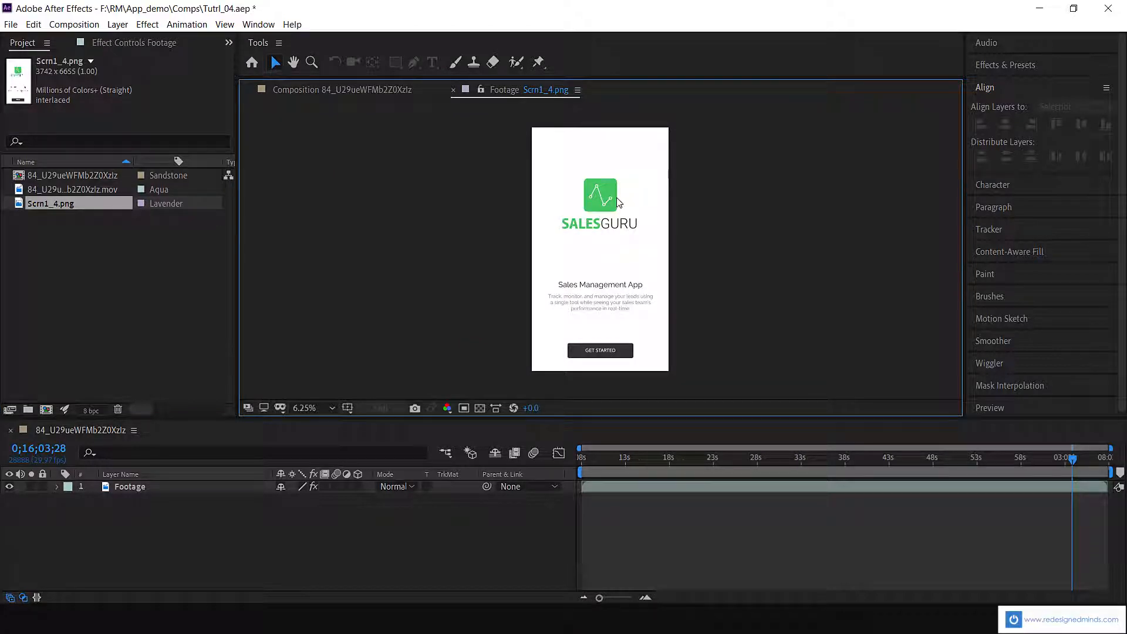
click(384, 93)
drag(26, 205, 114, 490)
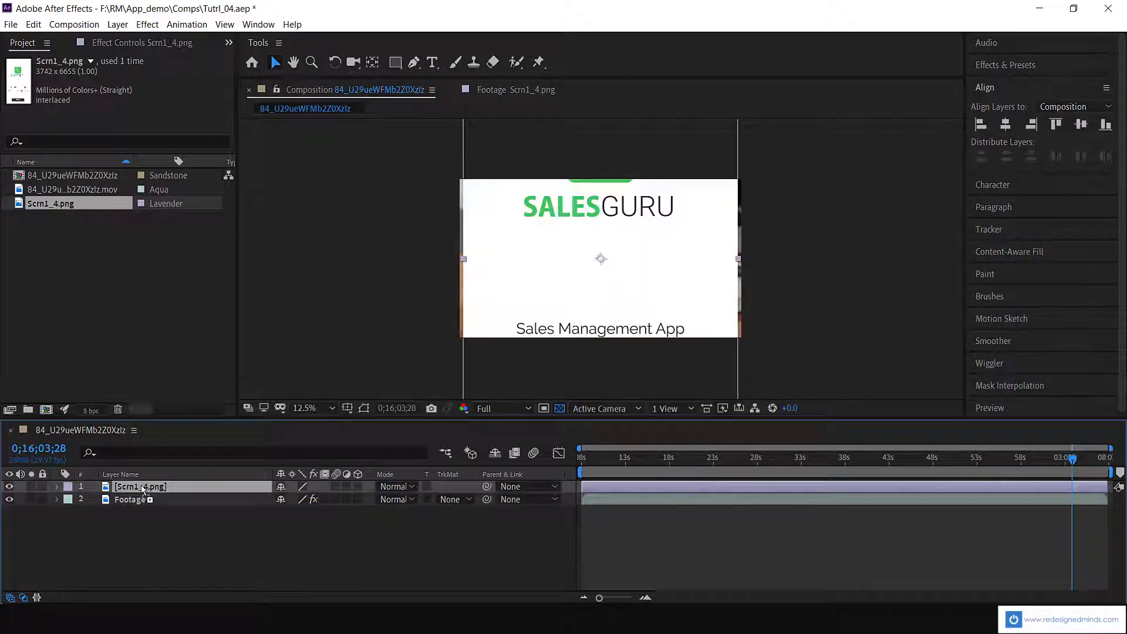
key(ctrl+shift+c)
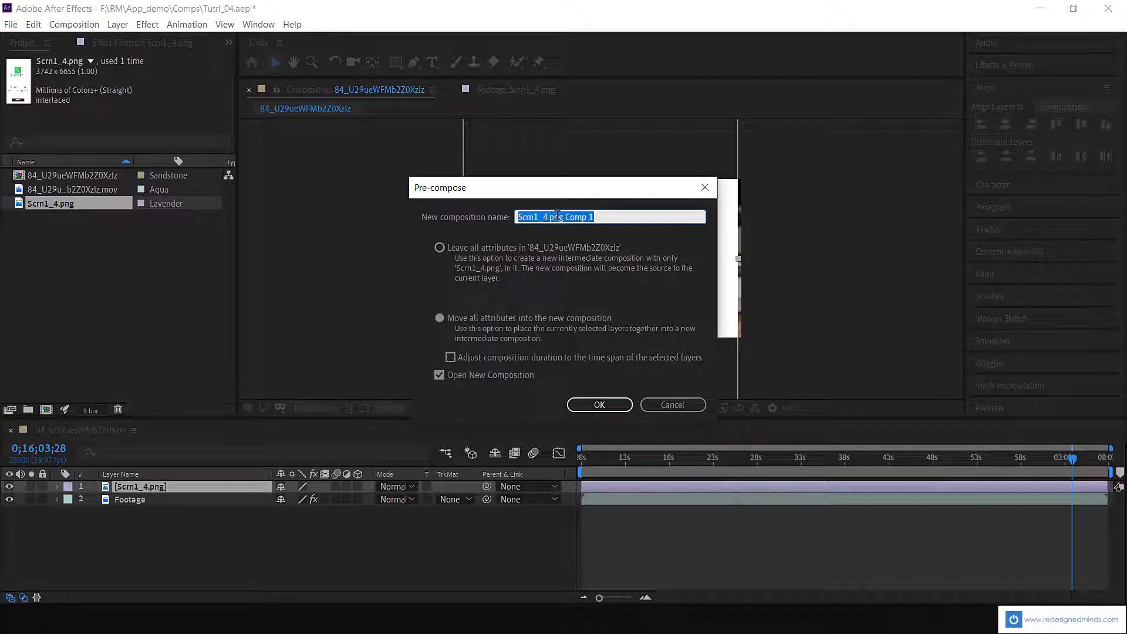
key(Return)
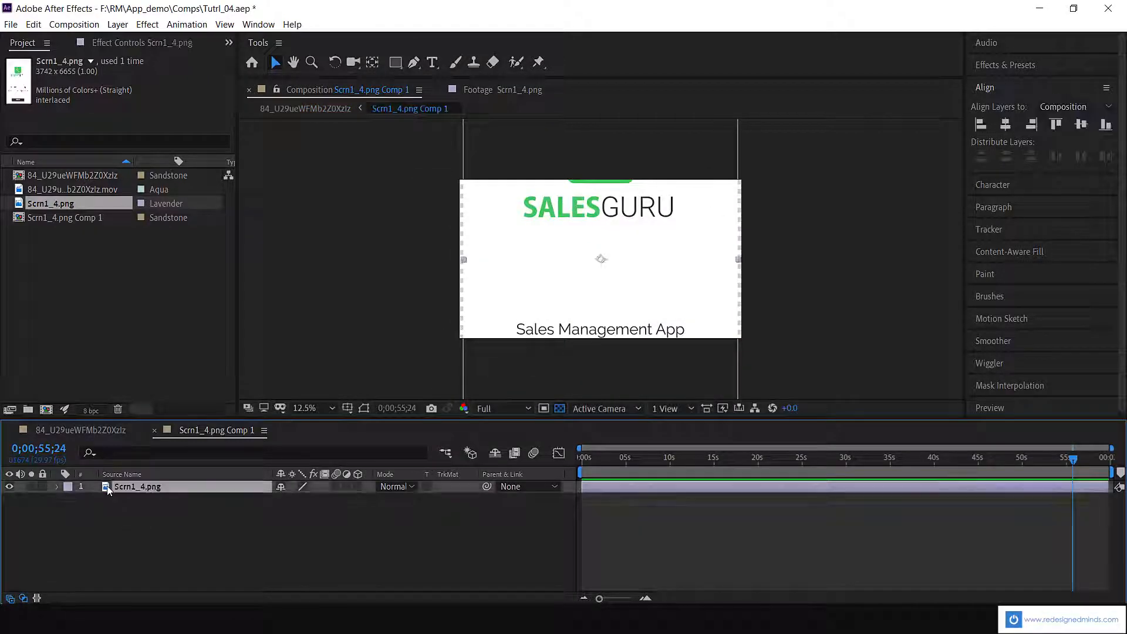
Fit the Scrn1_4.png layer to the composition's size and close the pre-composition
right_click(109, 487)
mouse_move(217, 193)
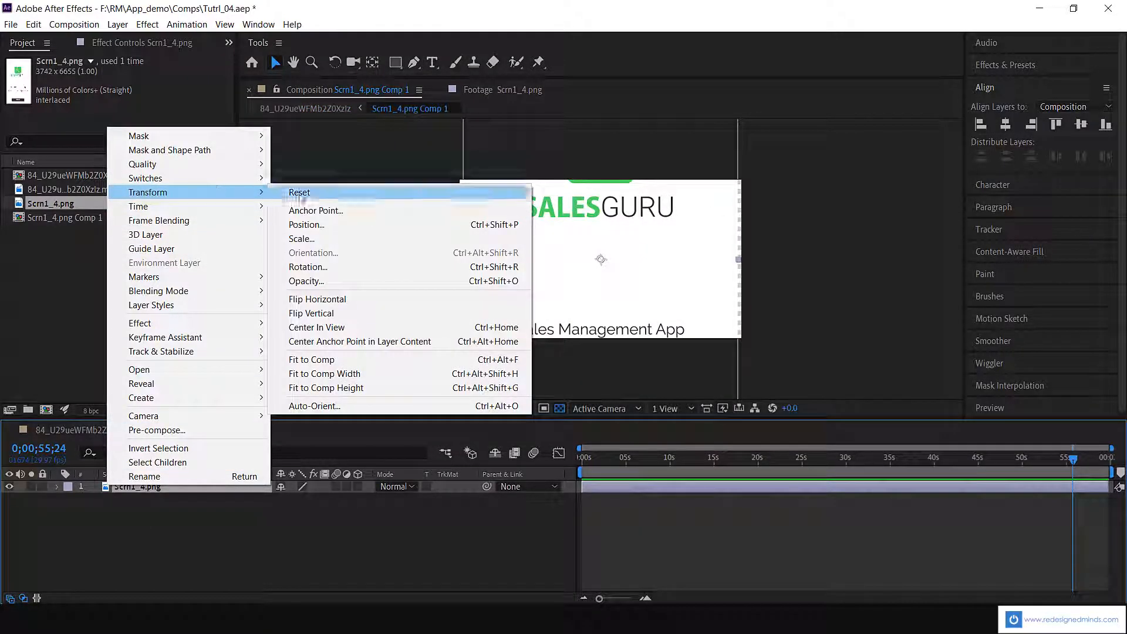
click(324, 363)
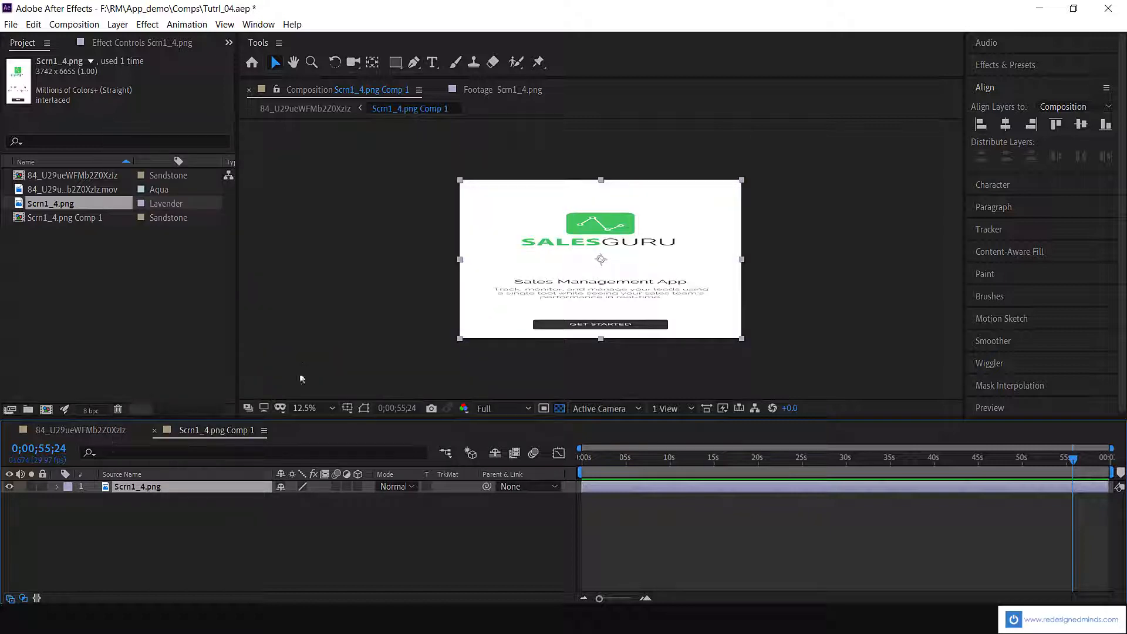
click(155, 431)
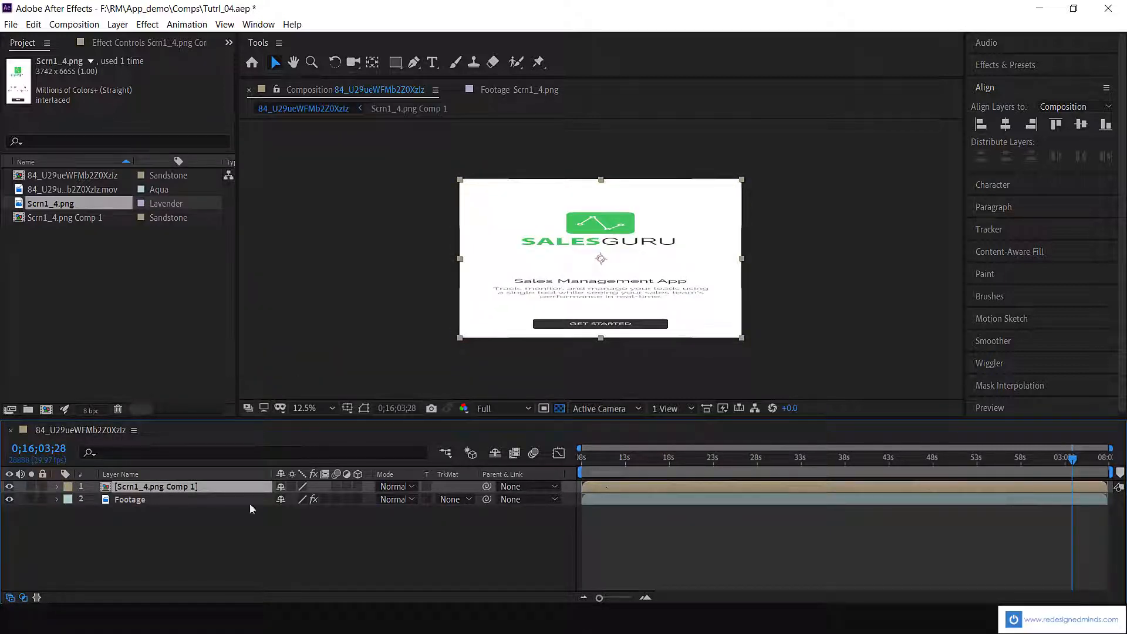
Create track data from the Screen_trck layer in the Footage layer's Mocha AE CC effect
click(147, 501)
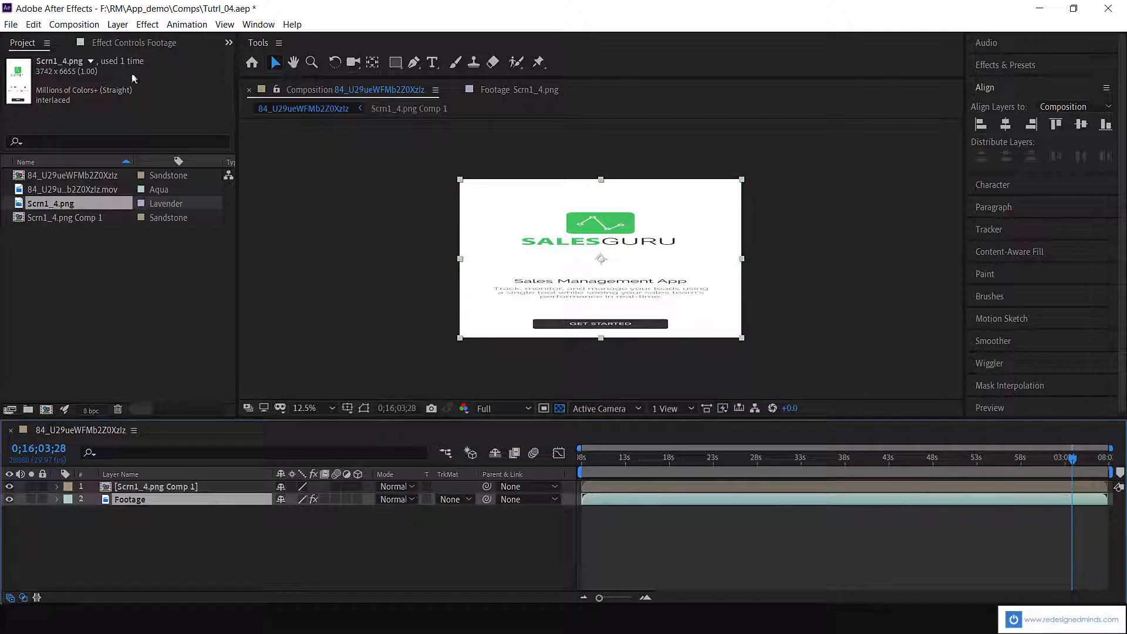
click(139, 43)
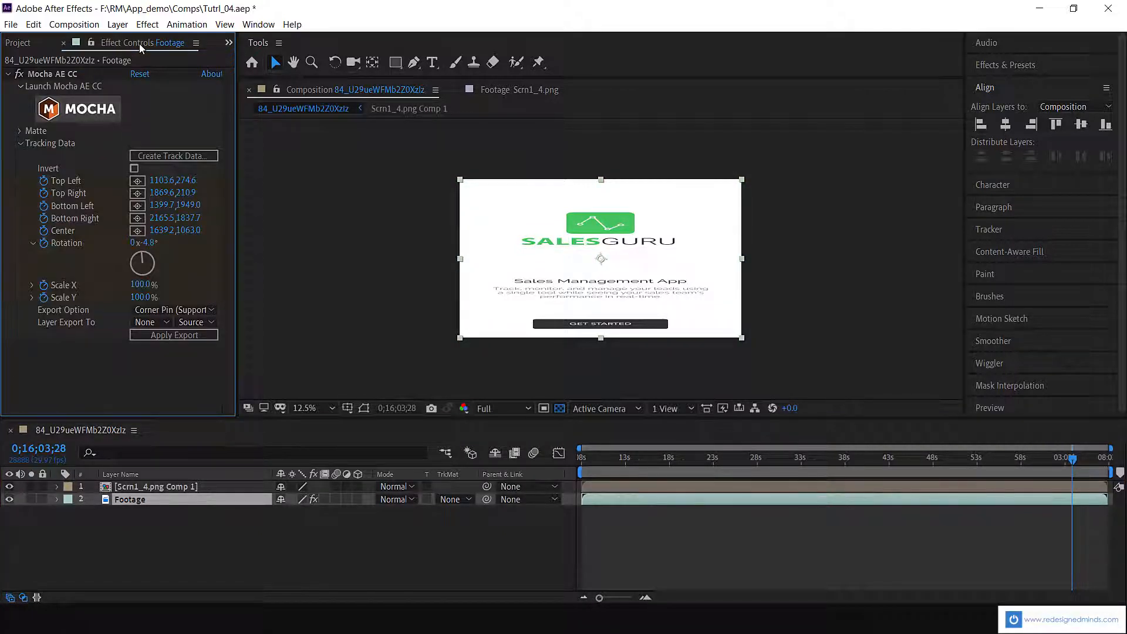
click(184, 157)
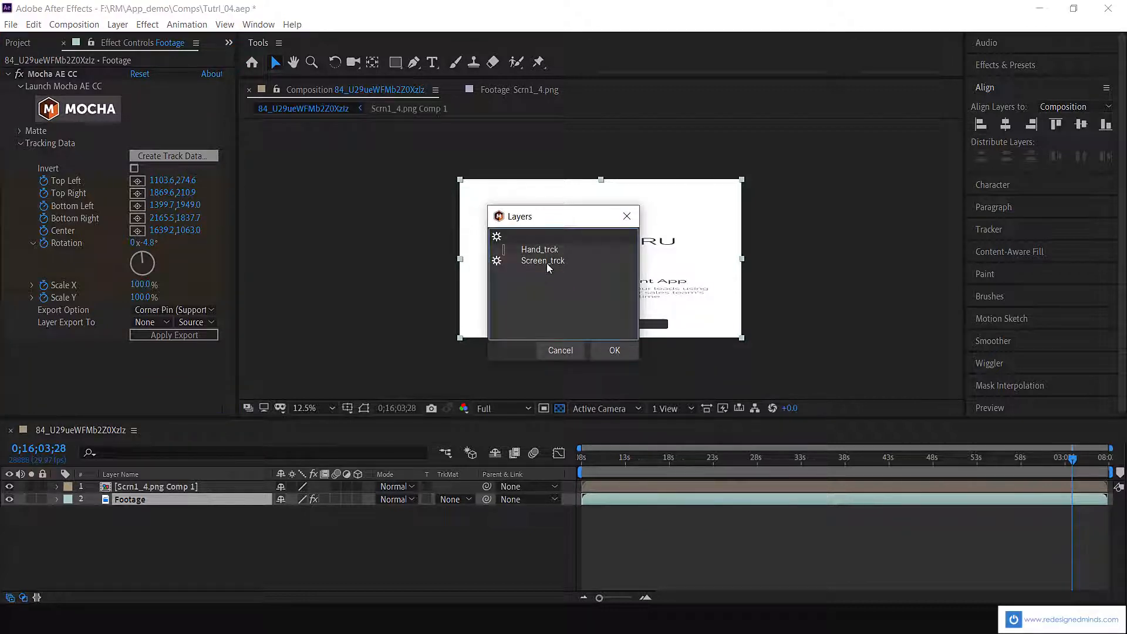
click(545, 262)
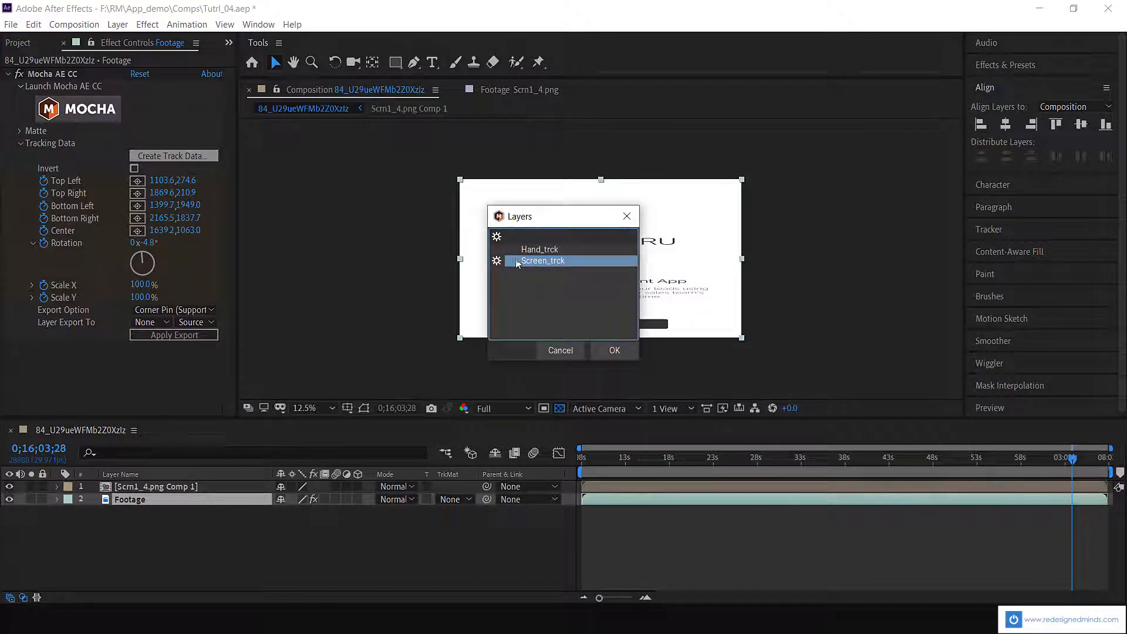
click(615, 350)
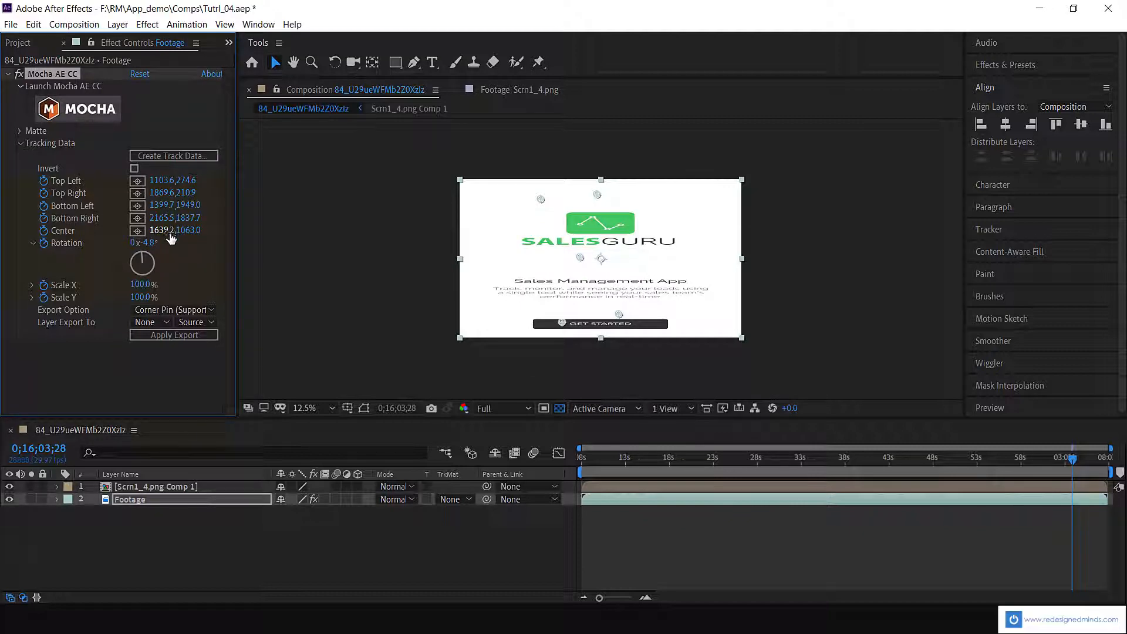
Export the tracking data as Corner Pin (Support Motion Blur) to the Scrn1_4.png Comp 1 layer
click(207, 308)
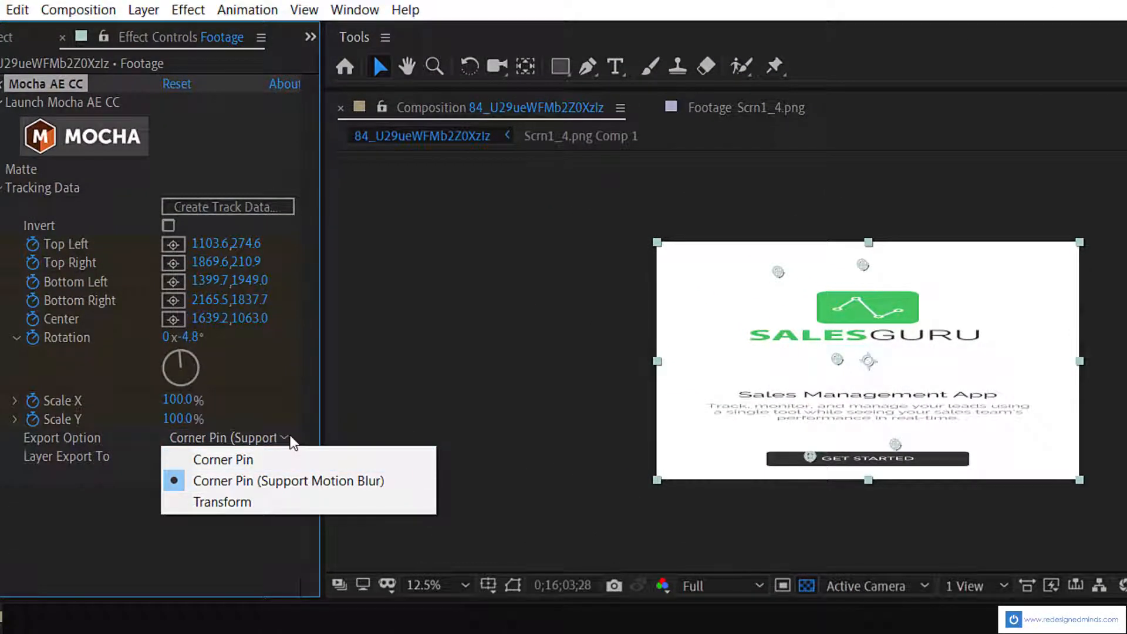
click(301, 478)
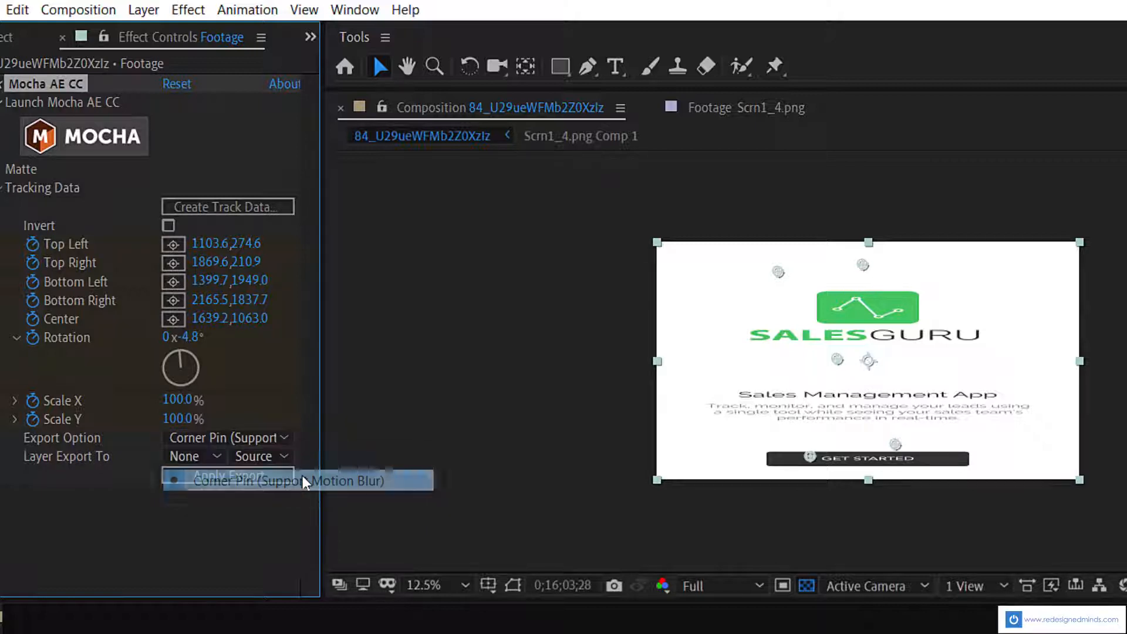
click(210, 456)
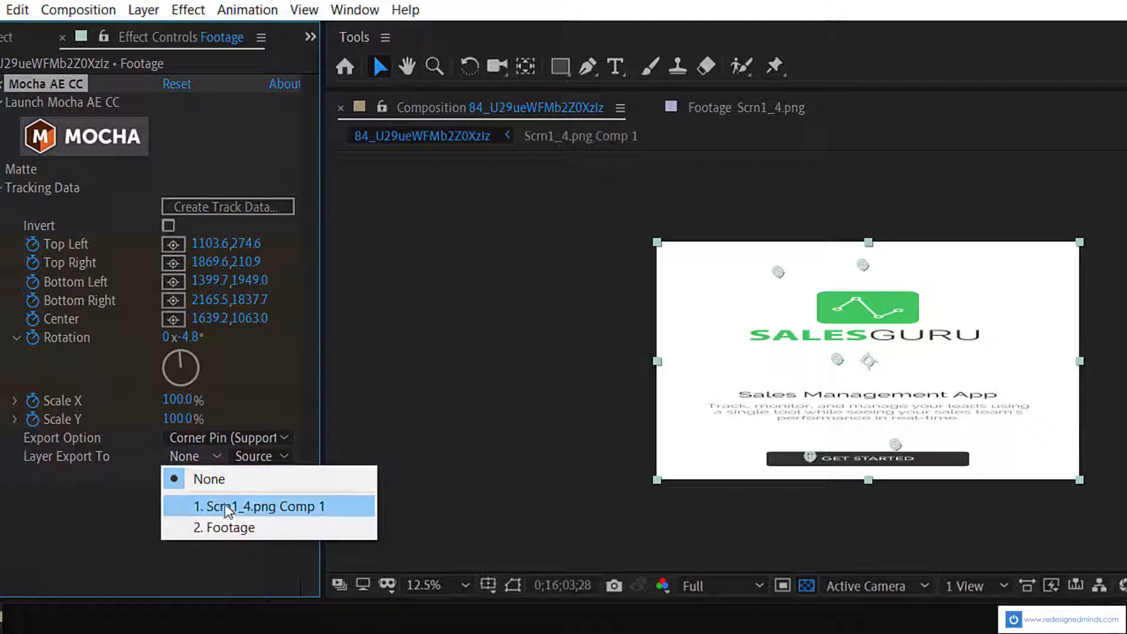
click(327, 508)
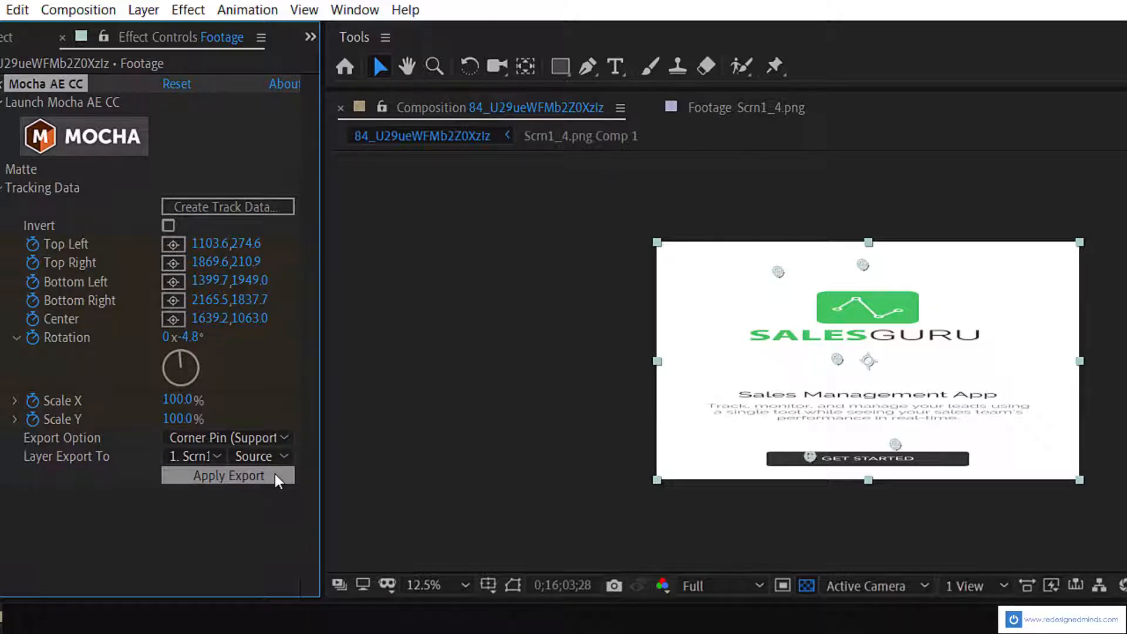
click(275, 474)
Place markers 1 and 2 at 0;16;02;05 and 0;16;04;00 and limit the work area to that range
mouse_move(1067, 461)
mouse_down()
mouse_move(1033, 473)
mouse_move(1055, 468)
mouse_up()
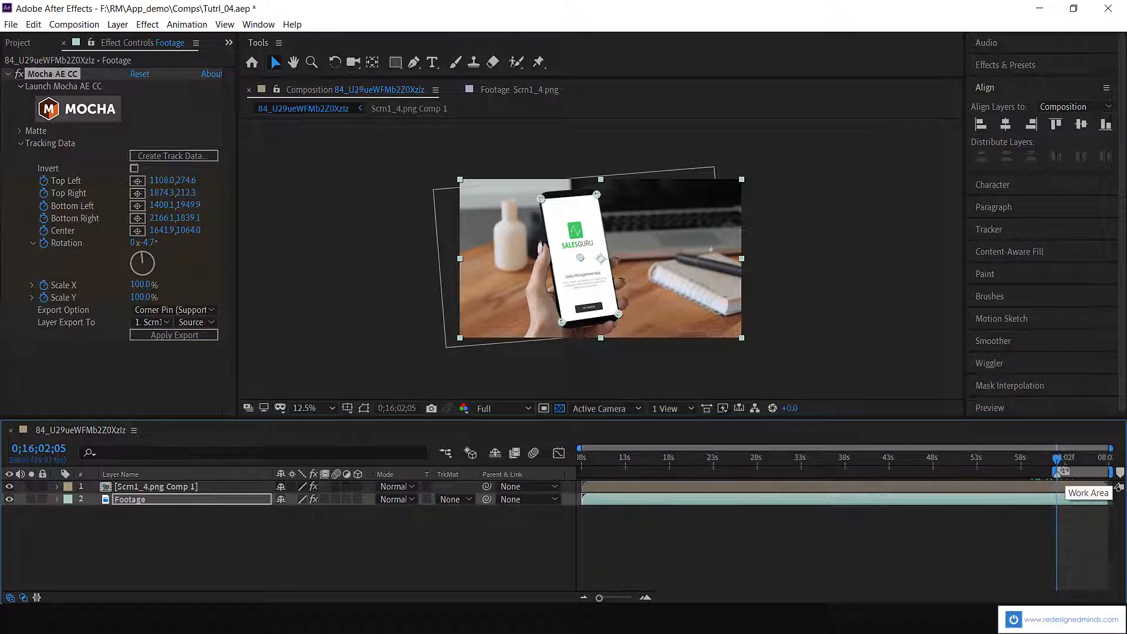
drag(1056, 466, 1075, 464)
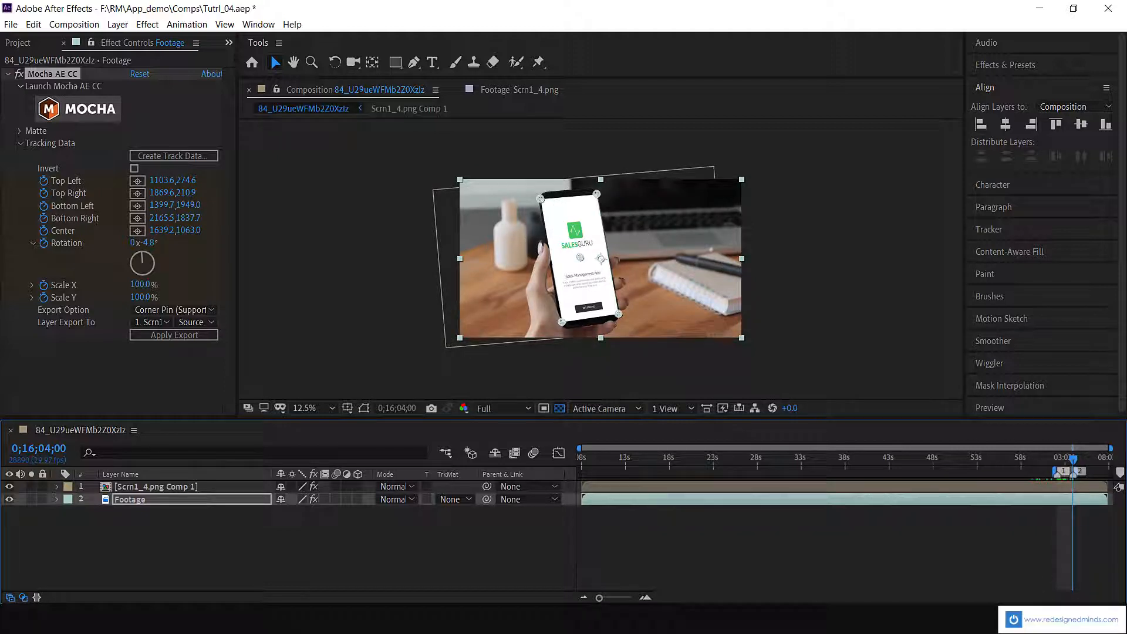
Play back the marked work area from marker 1 at 0;16;02;05 and examine how the app screen follows the phone
click(645, 597)
click(645, 597)
click(645, 597)
click(645, 597)
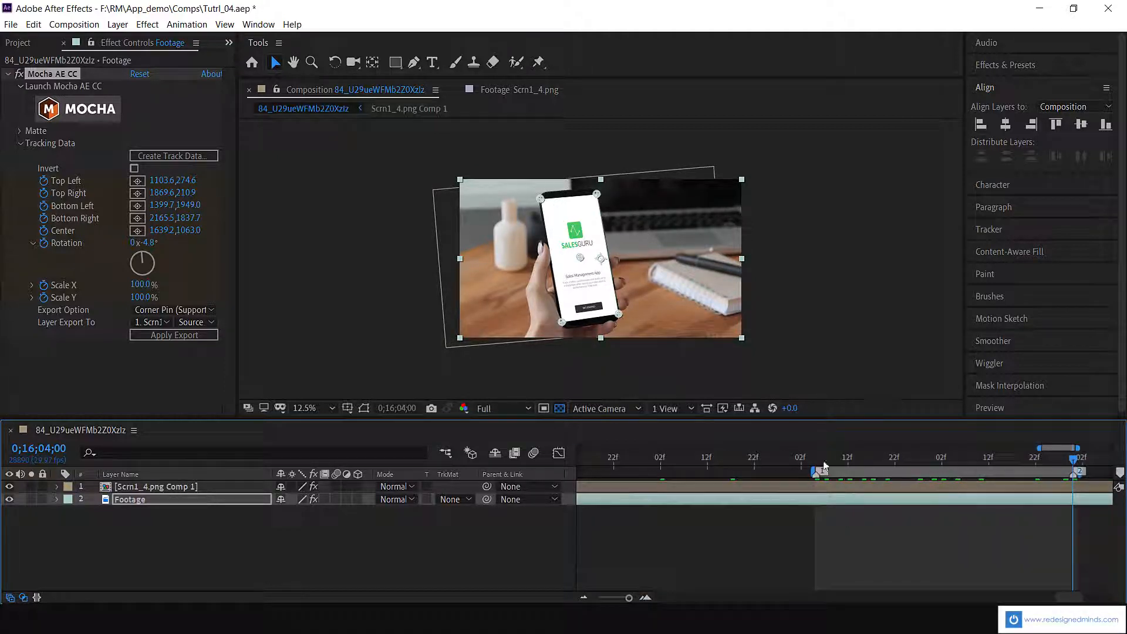
click(817, 460)
click(1007, 407)
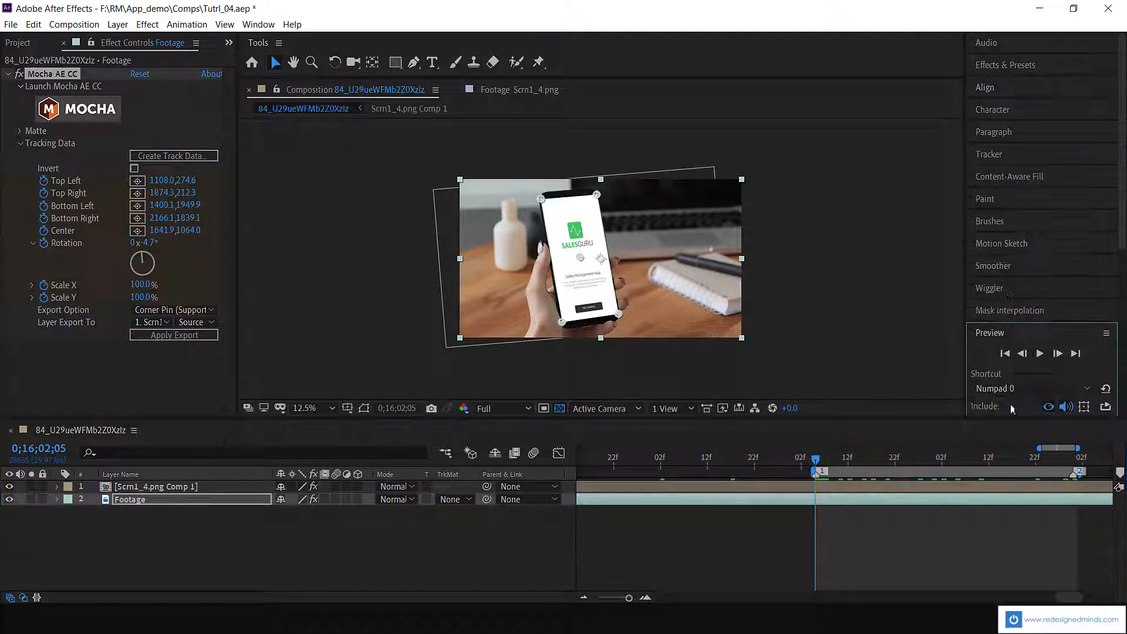
click(1040, 353)
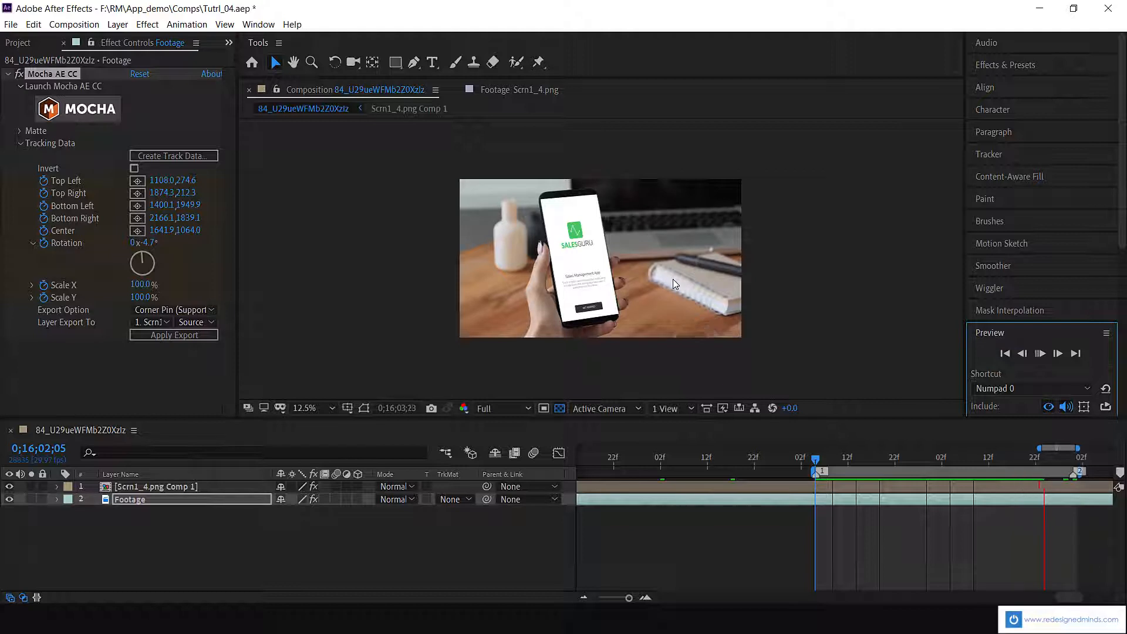
scroll(668, 286, up, 1)
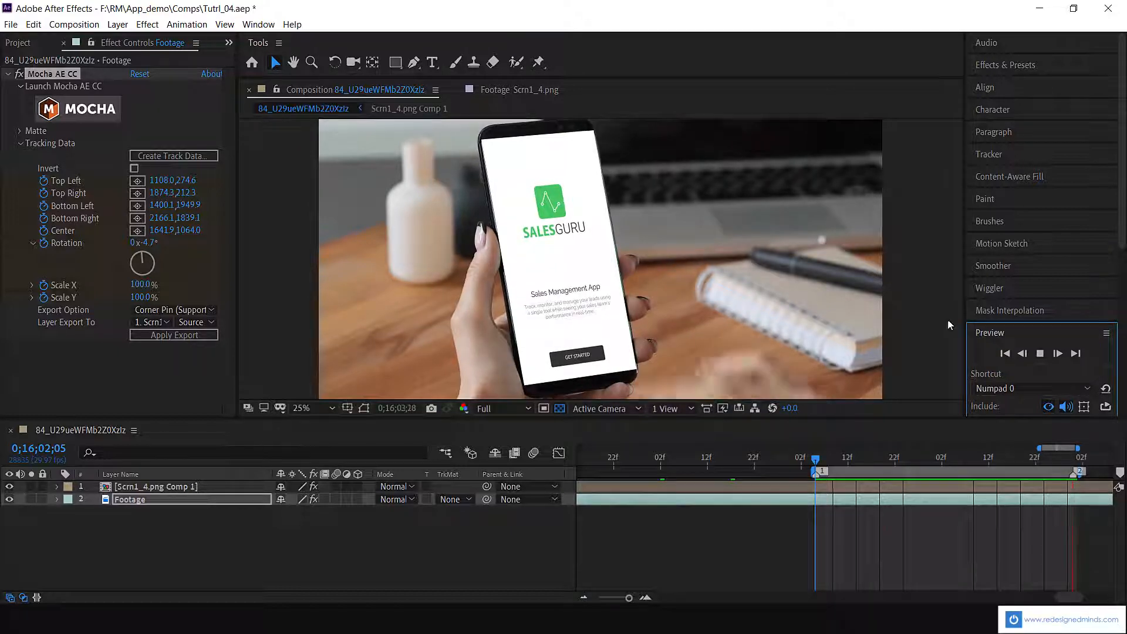
Save the project as an incremented version
click(10, 24)
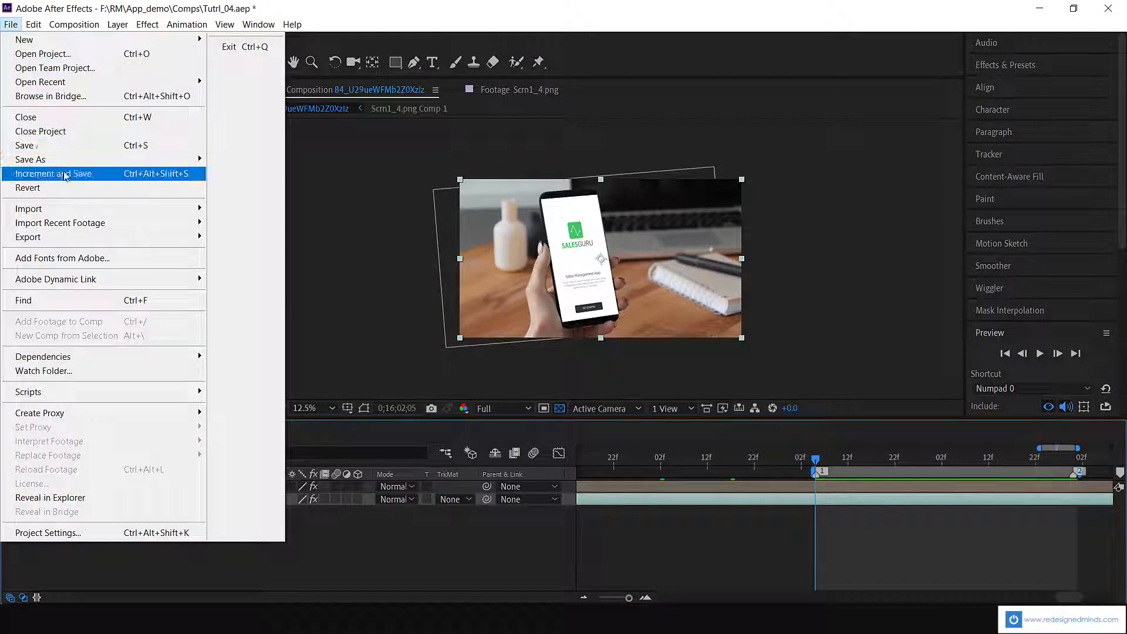
click(66, 174)
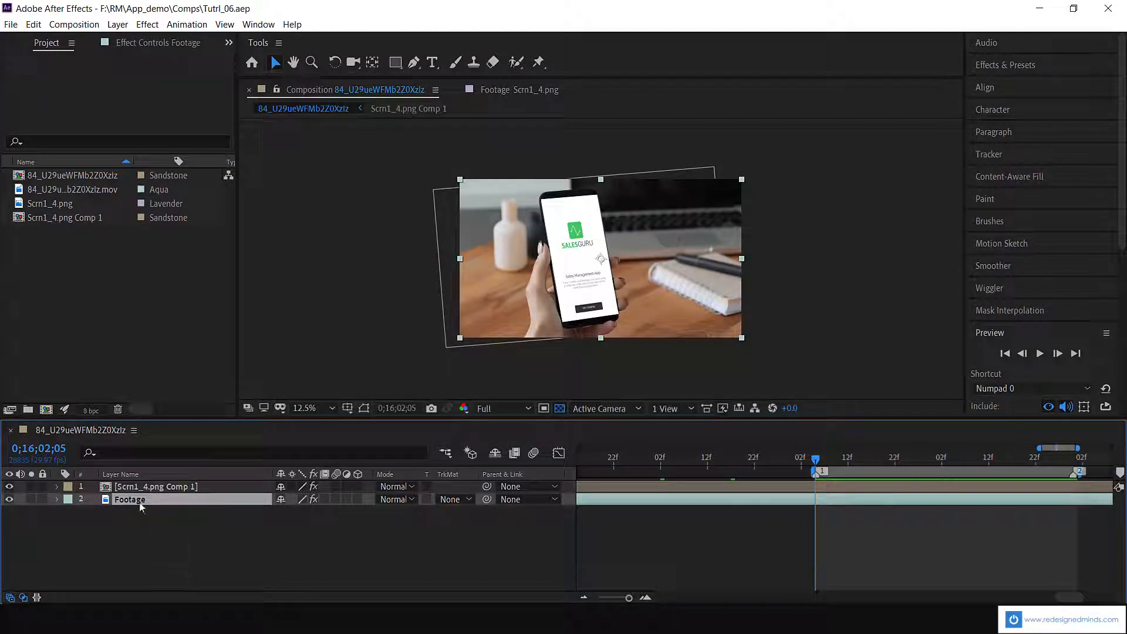
Duplicate the Footage layer, place the copy above Scrn1_4.png Comp 1, and rename it Hand_matte
key(ctrl+d)
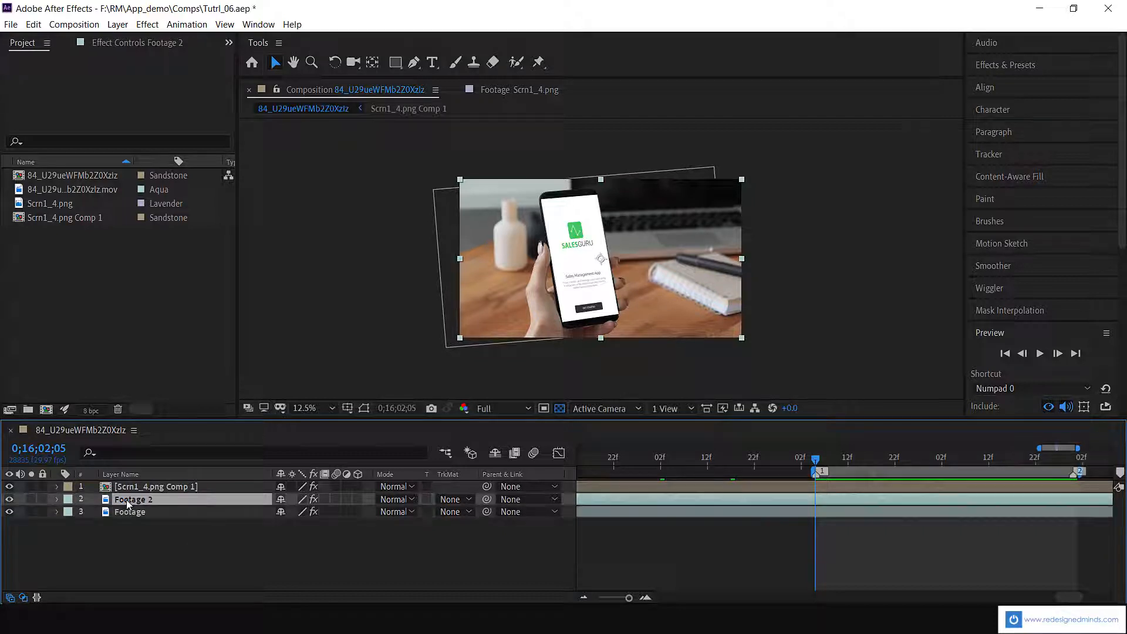
drag(127, 502, 130, 491)
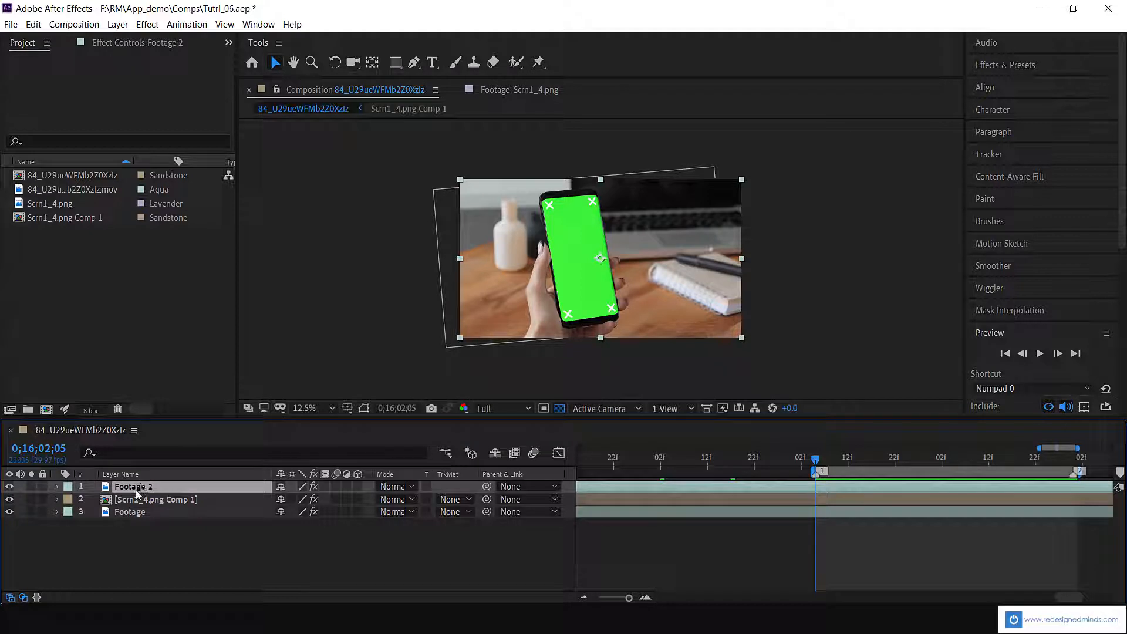
key(Return)
text(Hand_ma)
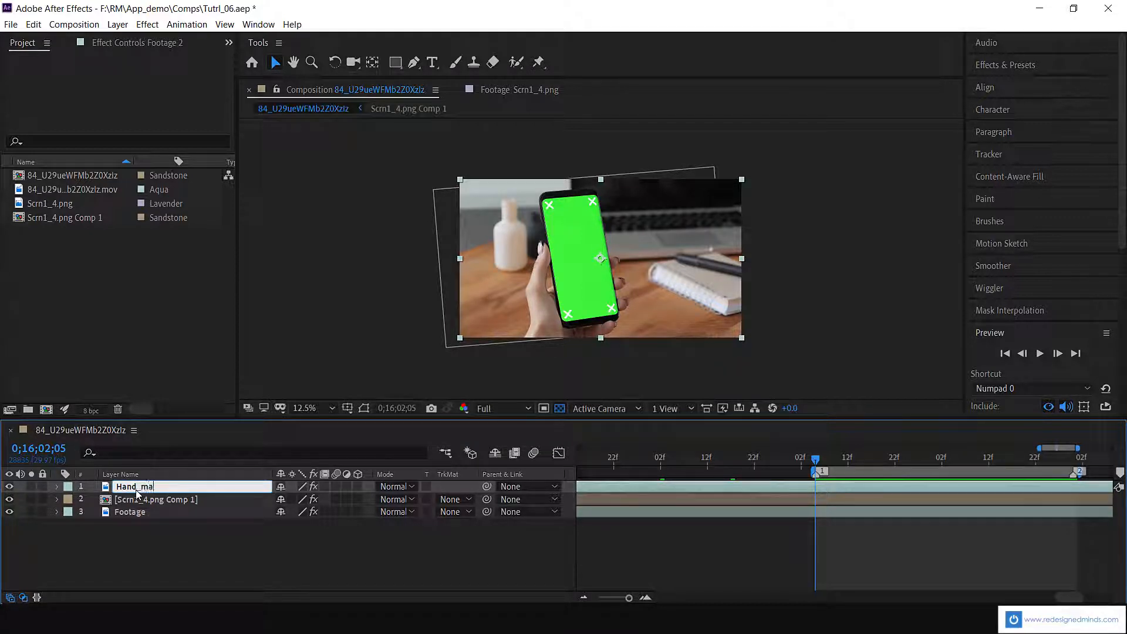
text(tte)
key(Return)
Delete all Mocha AE CC tracking keyframes from the Hand_matte layer, from Top Left through Scale Y
key(u)
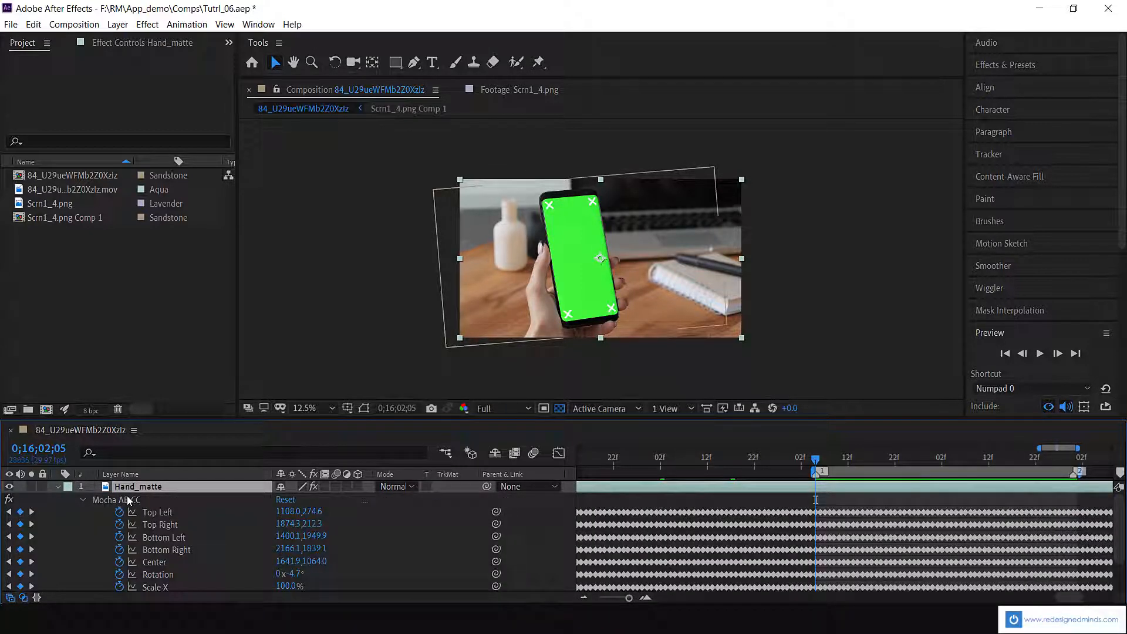
click(147, 513)
scroll(176, 529, down, 2)
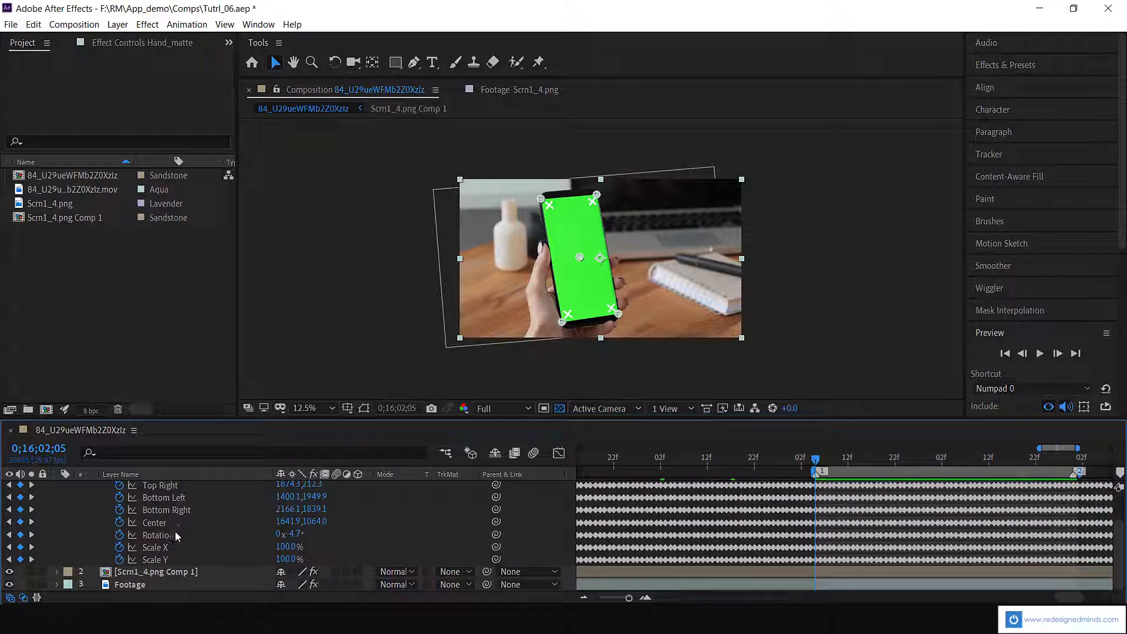
shift+click(156, 560)
key(Delete)
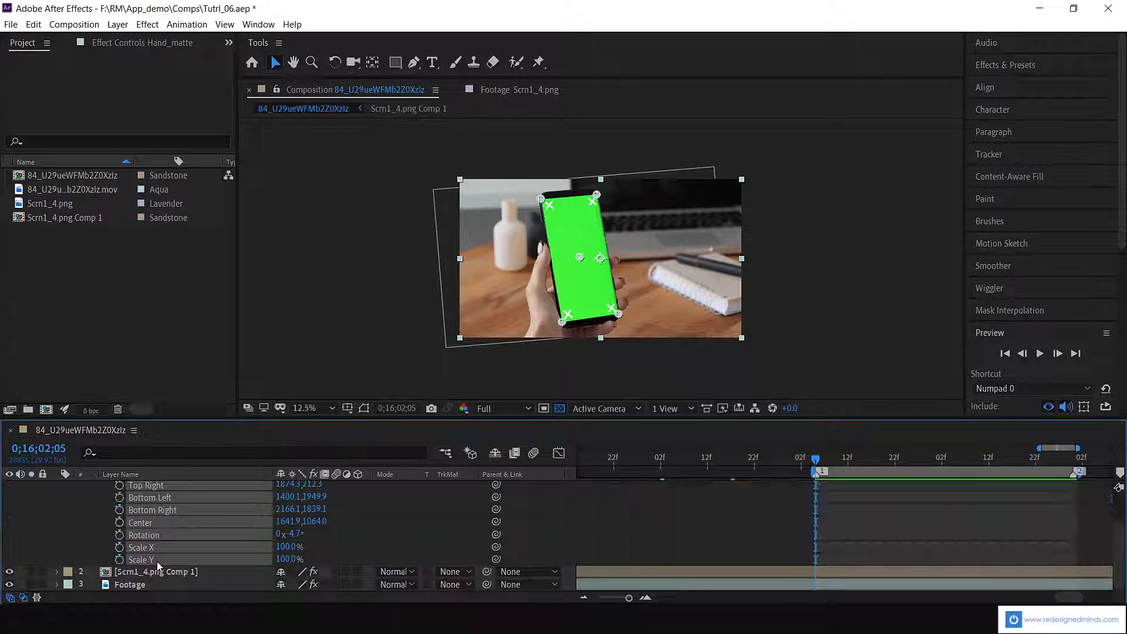
scroll(157, 562, up, 2)
click(153, 485)
key(u)
Hide Screen_trck in the visible layers of Hand_matte's Mocha matte so that only Hand_trck remains
click(111, 43)
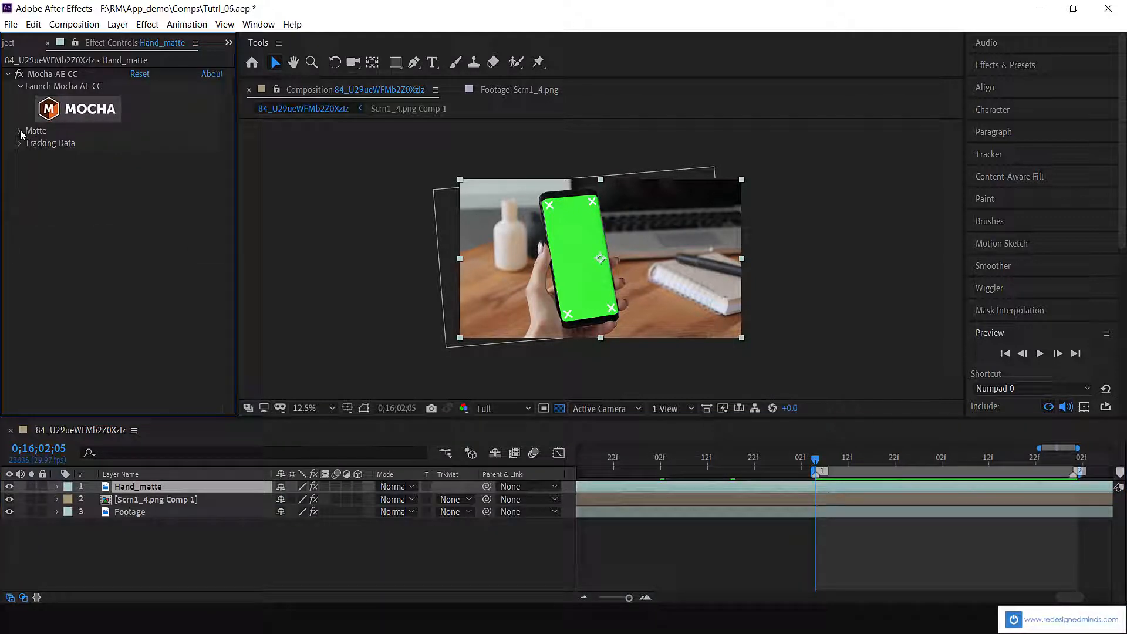
click(19, 130)
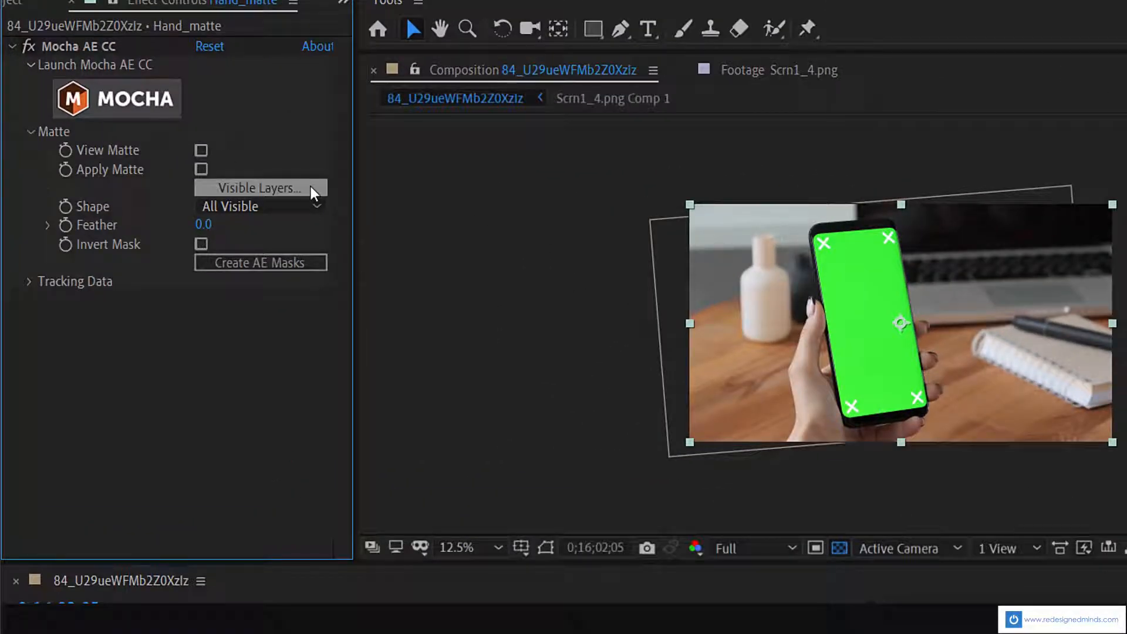
click(311, 186)
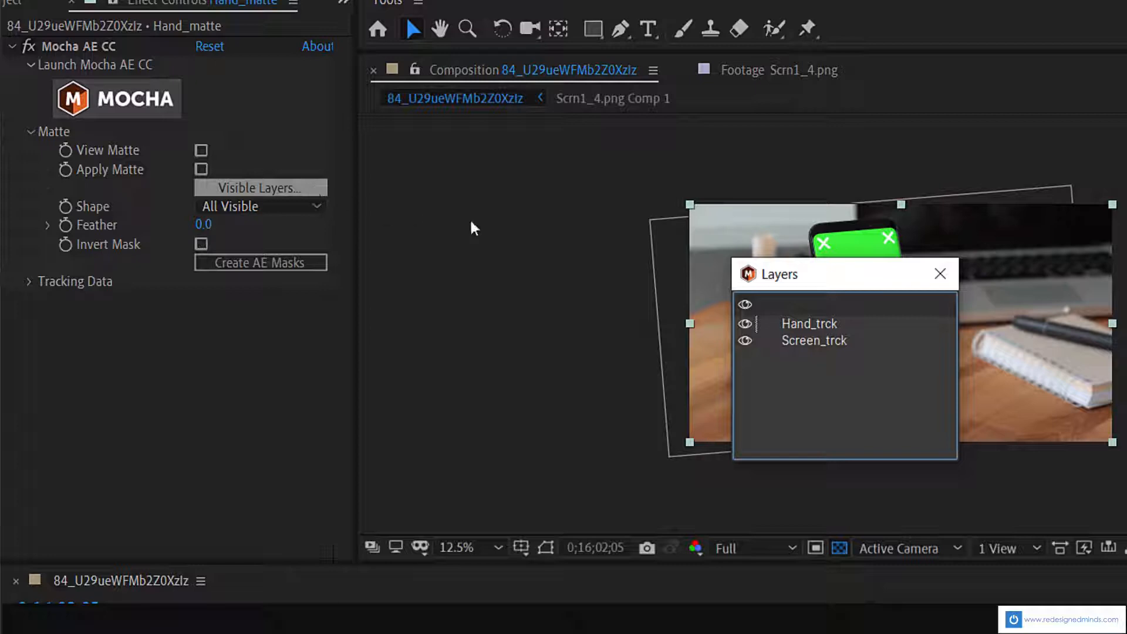
click(744, 340)
click(806, 325)
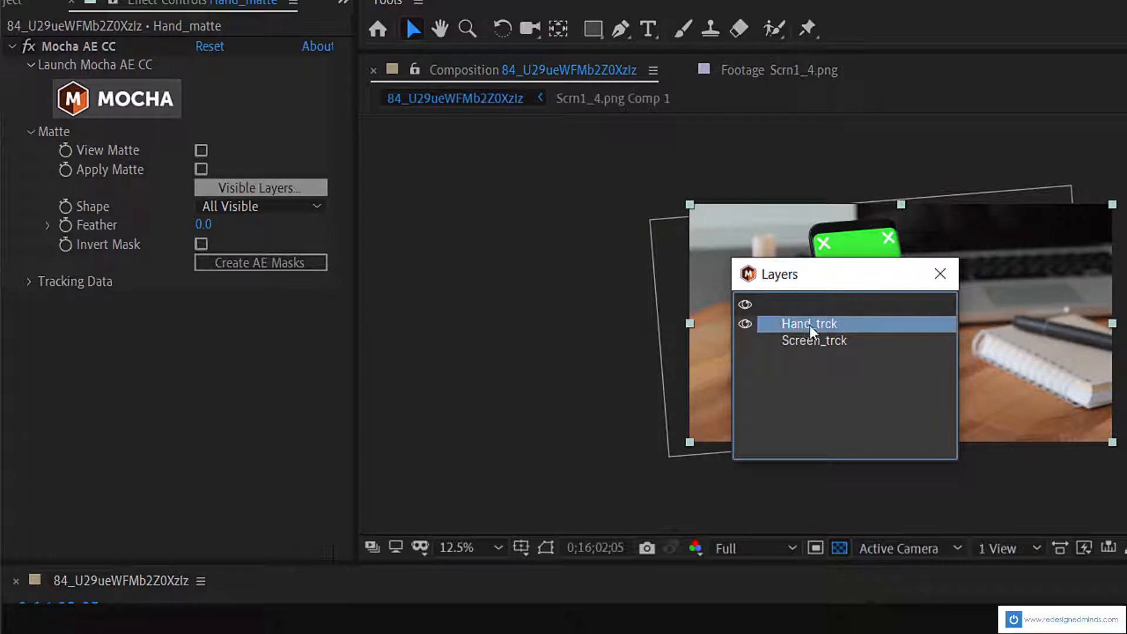
click(941, 272)
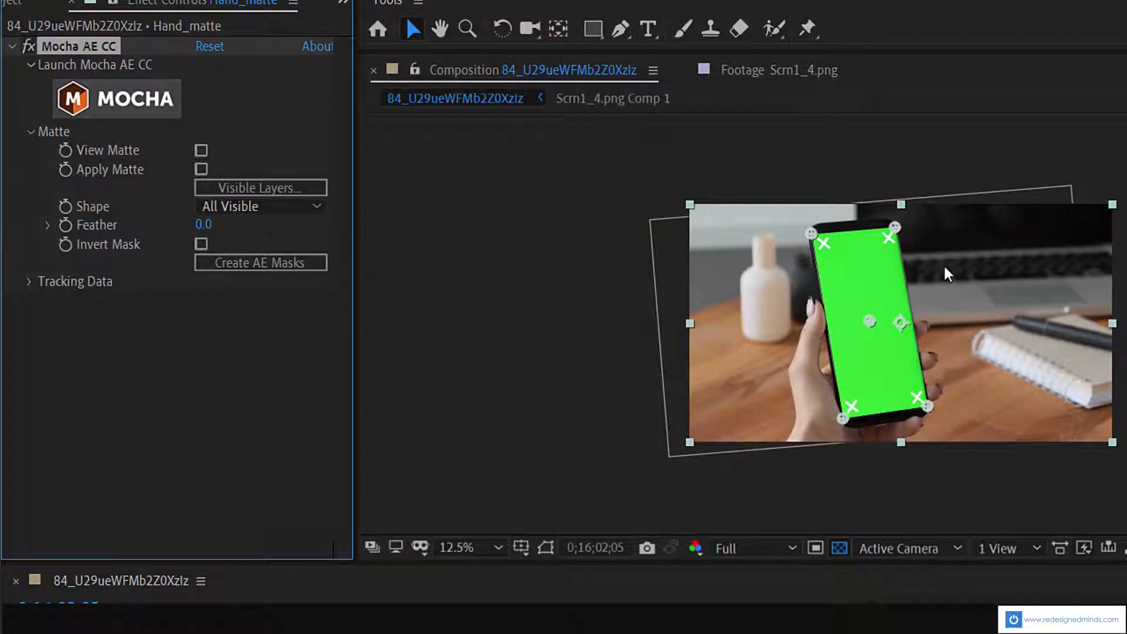
Set the Mocha matte's Shape to All and Feather to 1.0, and create AE masks on Hand_matte
click(316, 210)
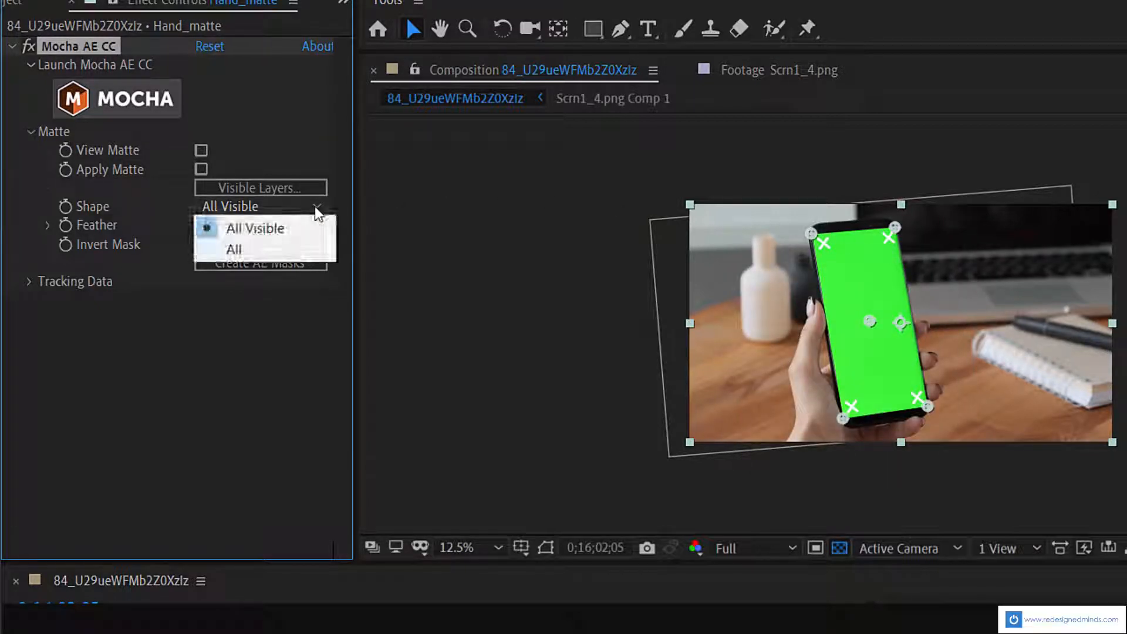
click(251, 249)
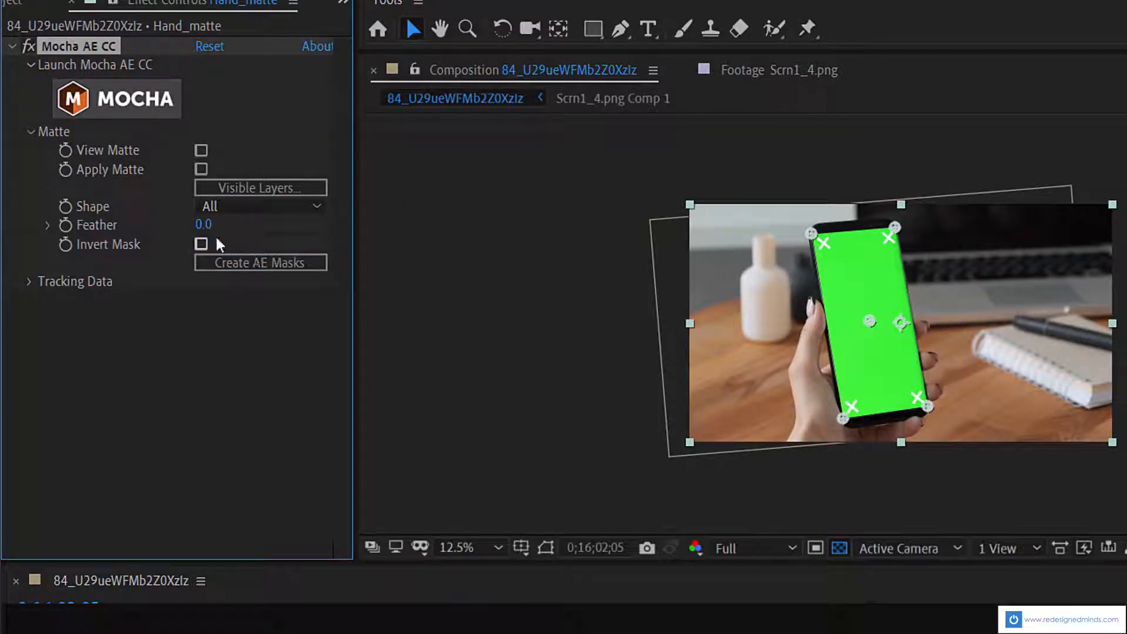
click(204, 225)
text(1)
click(276, 227)
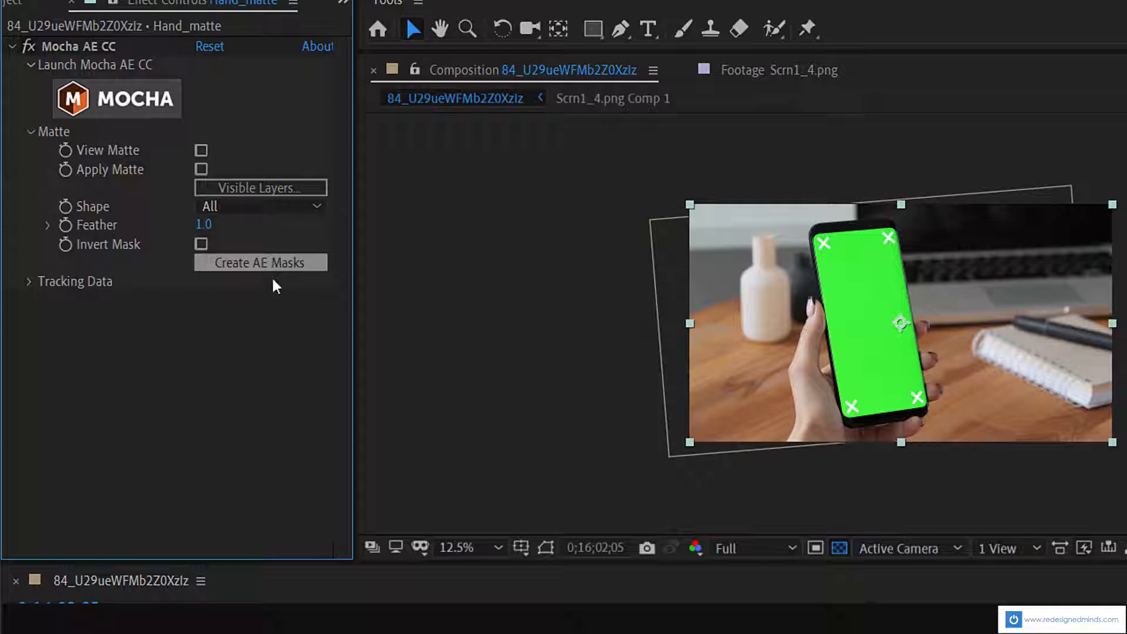
click(266, 262)
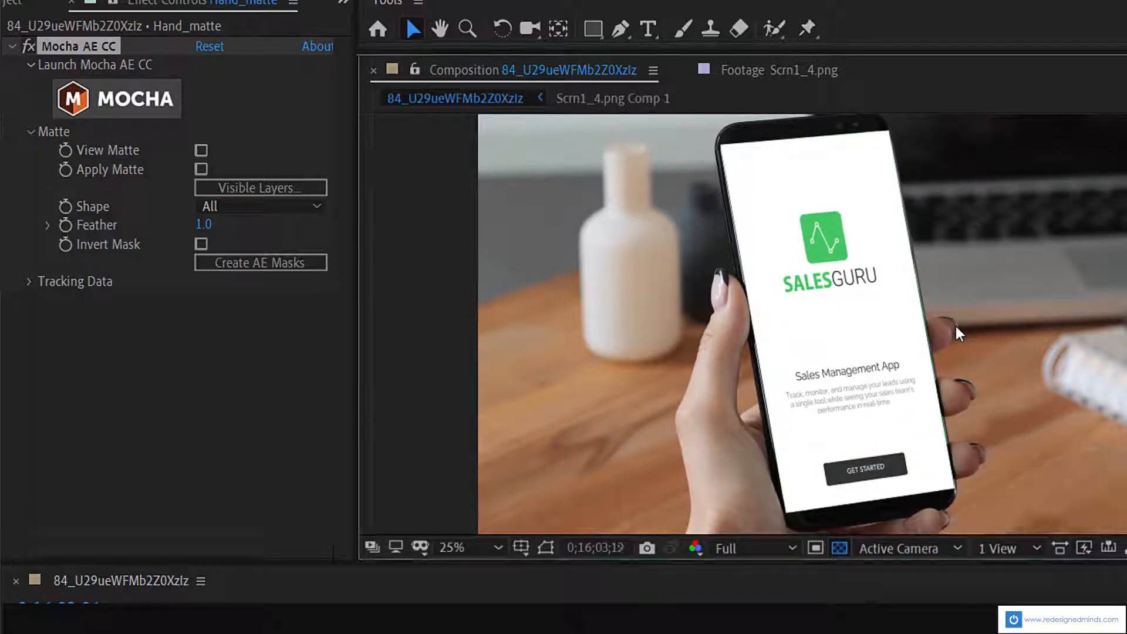
click(955, 325)
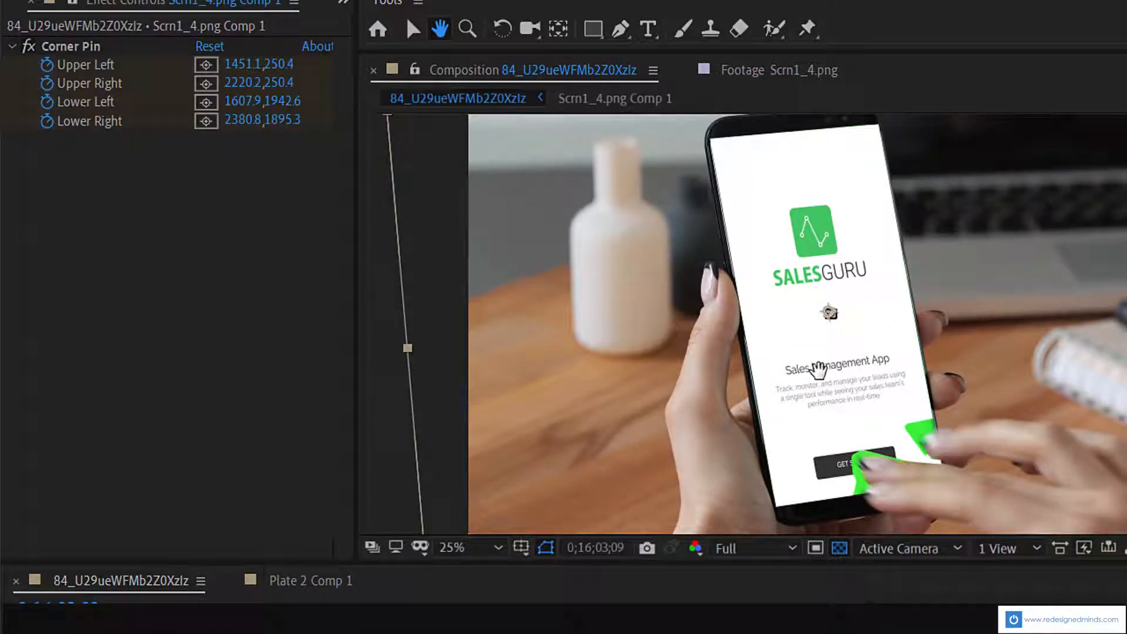
key(v)
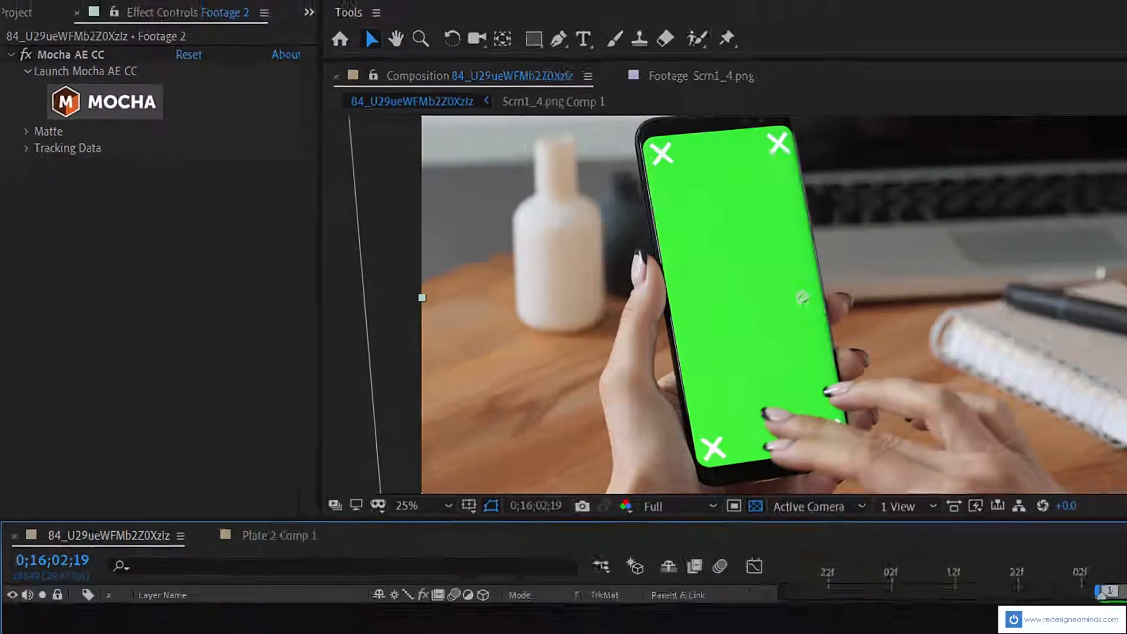
Apply Keylight (1.2) to the Plate layer and sample the phone's green screen as its Screen Colour
click(159, 490)
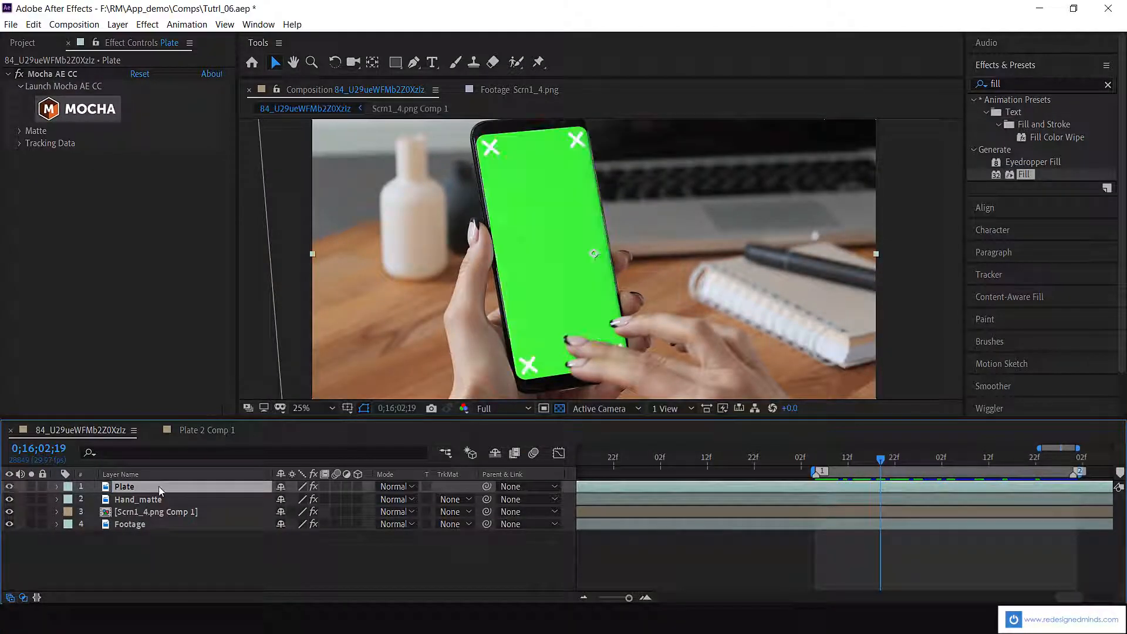
click(1033, 84)
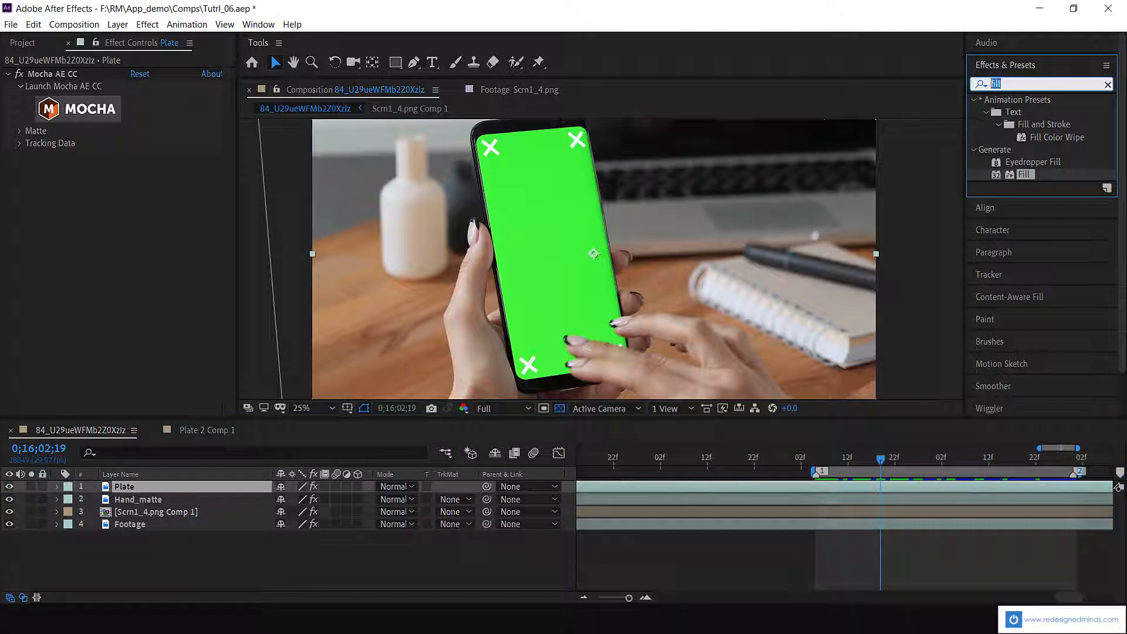
text(keyl)
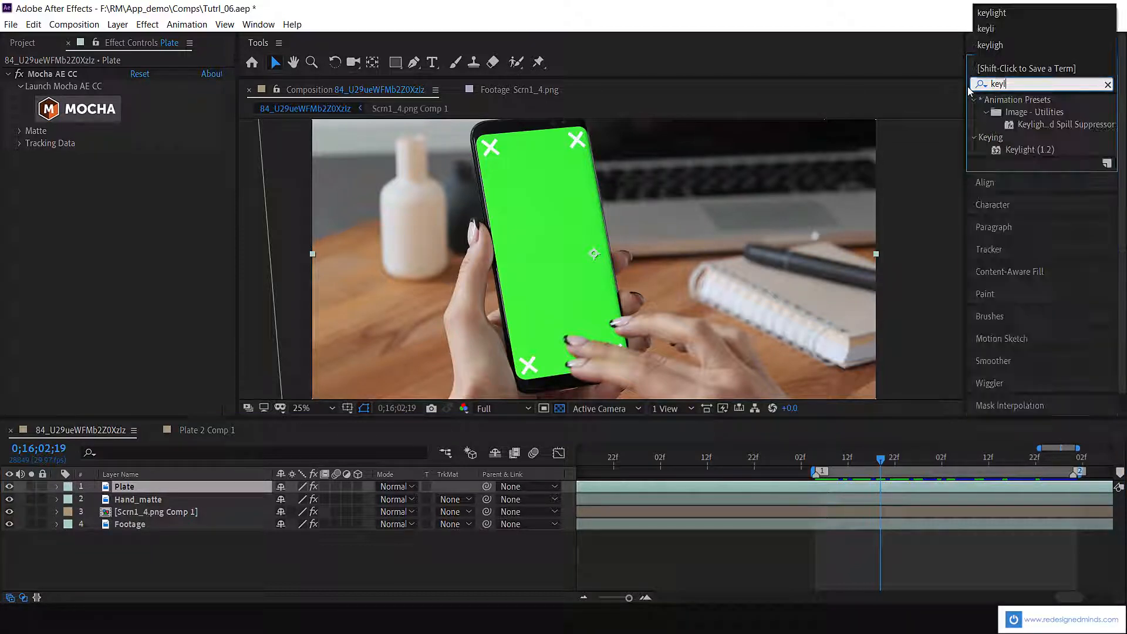
text(ight)
click(1015, 151)
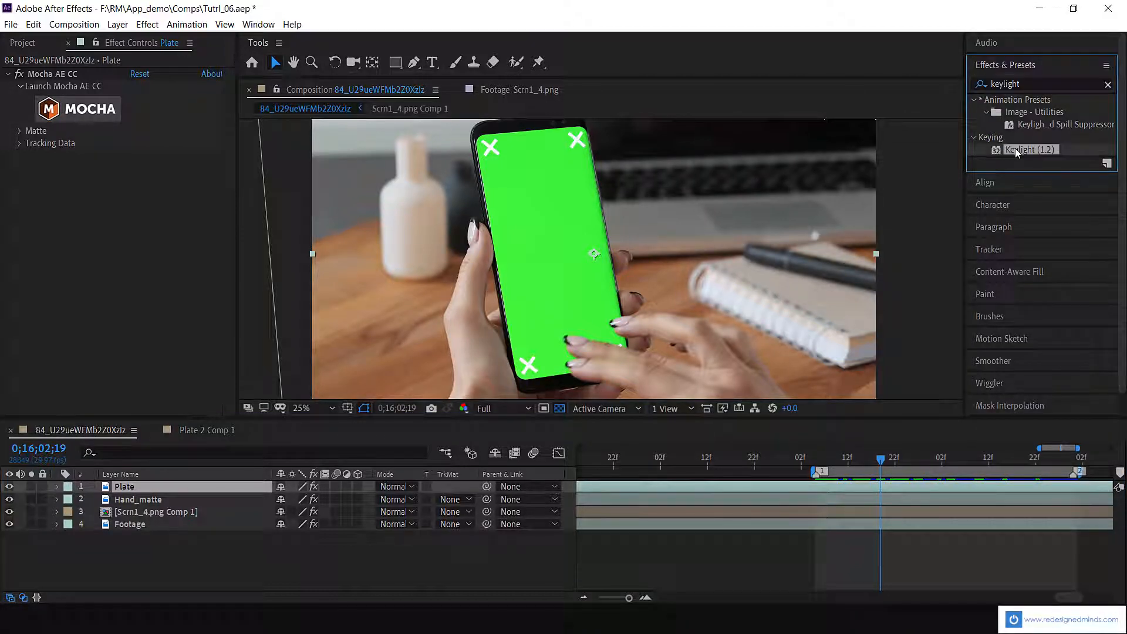
drag(1013, 149, 129, 491)
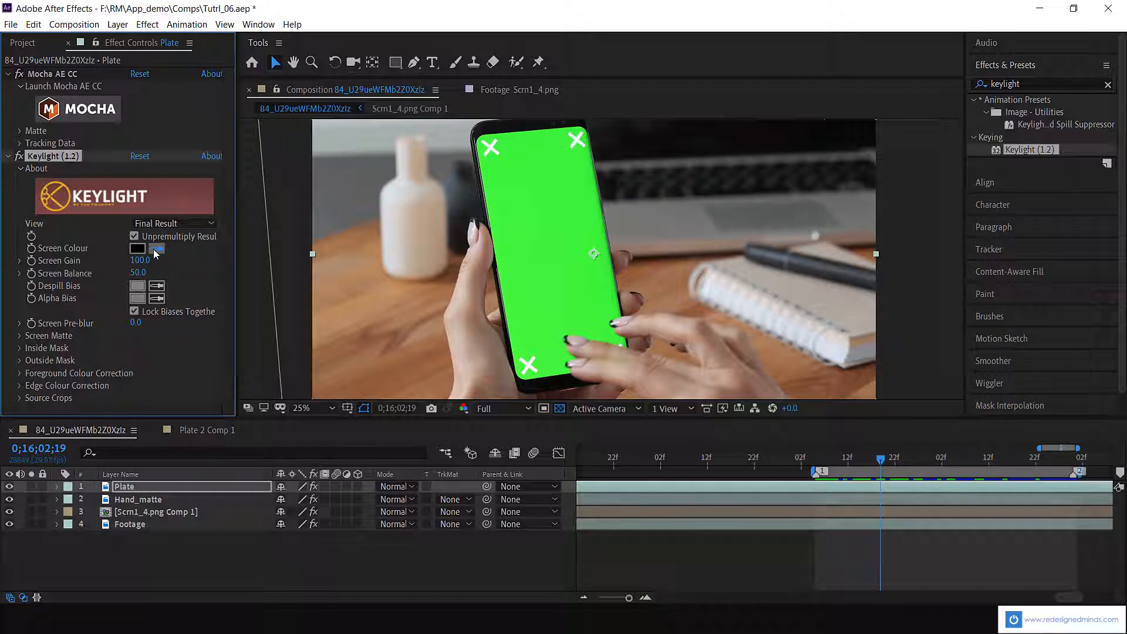
click(557, 223)
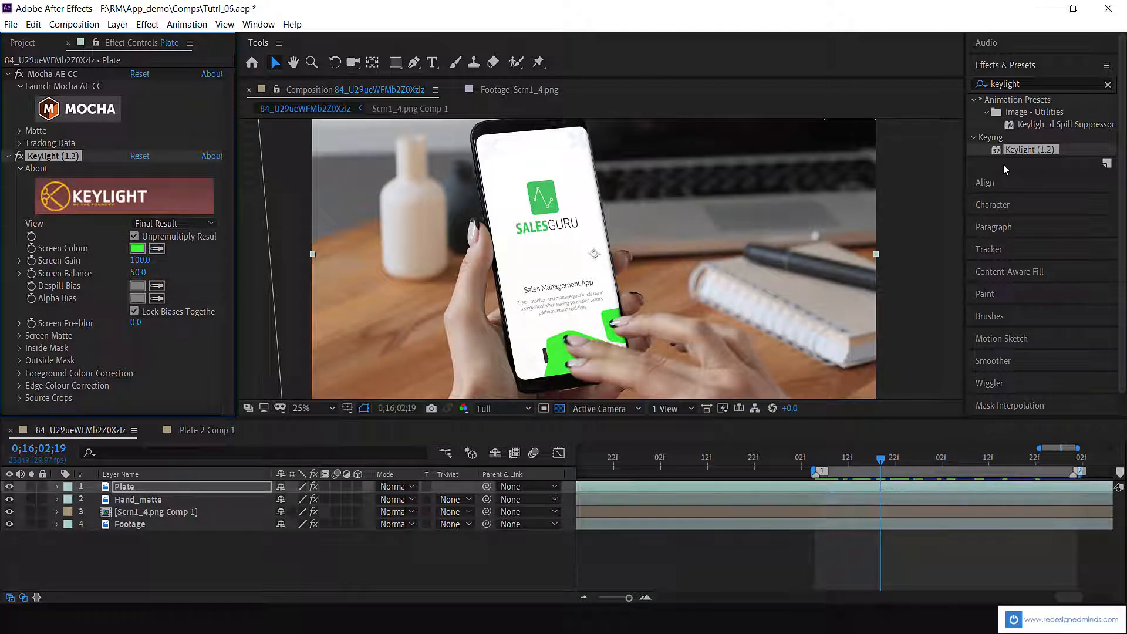
Apply Keylight (1.2) to the Hand_matte layer, hide the mask outlines, and sample the green around the fingers as its Screen Colour
drag(1001, 151, 149, 502)
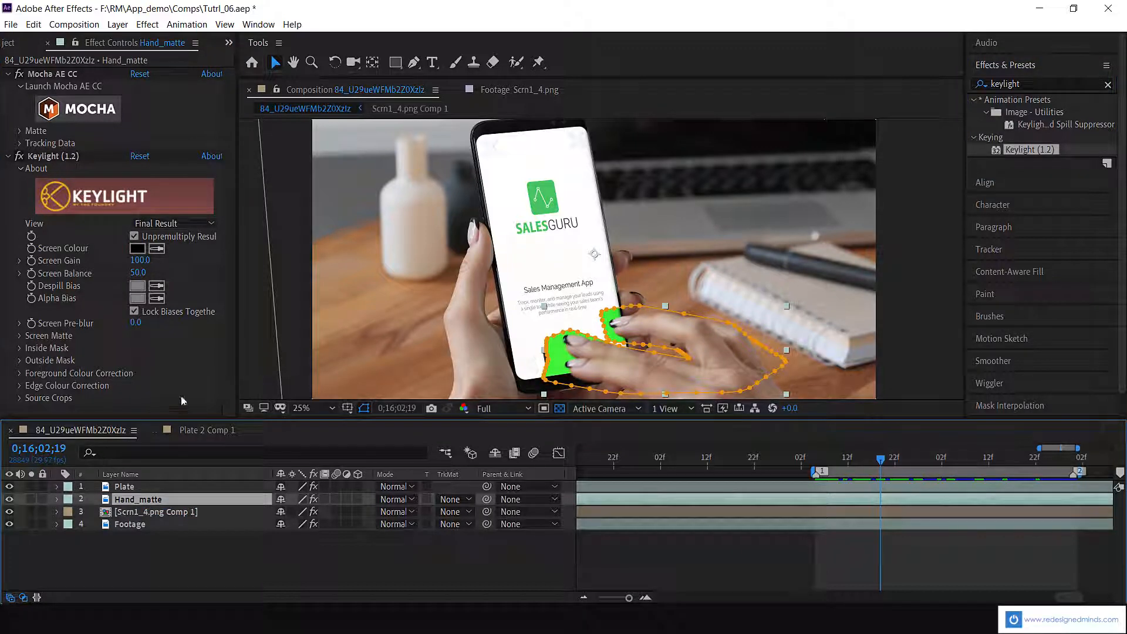
click(365, 408)
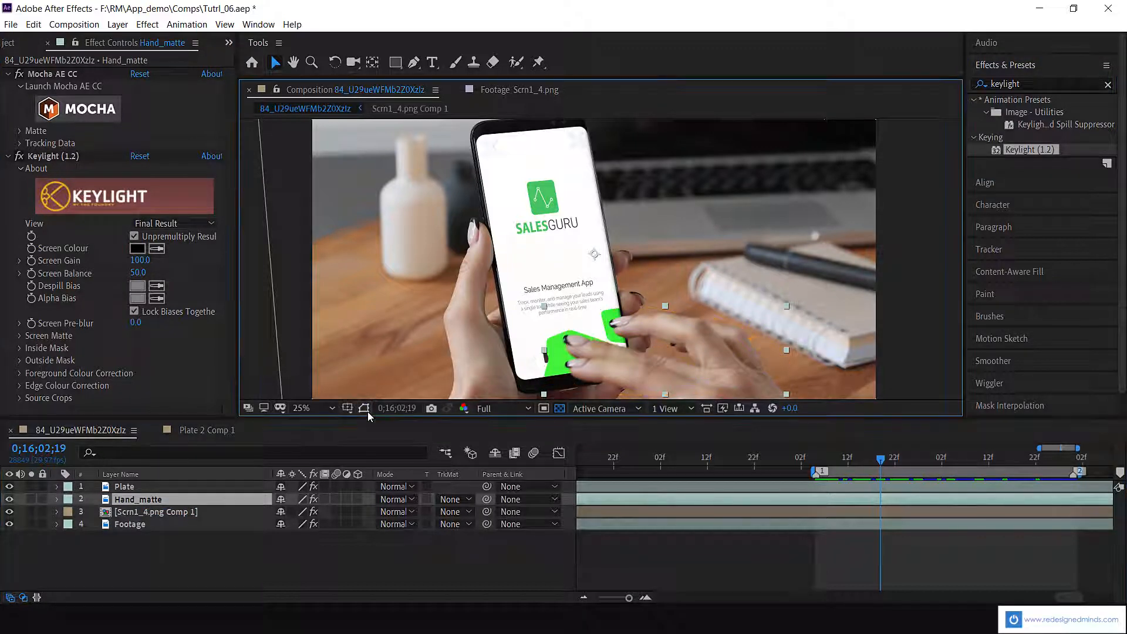
click(156, 249)
click(557, 349)
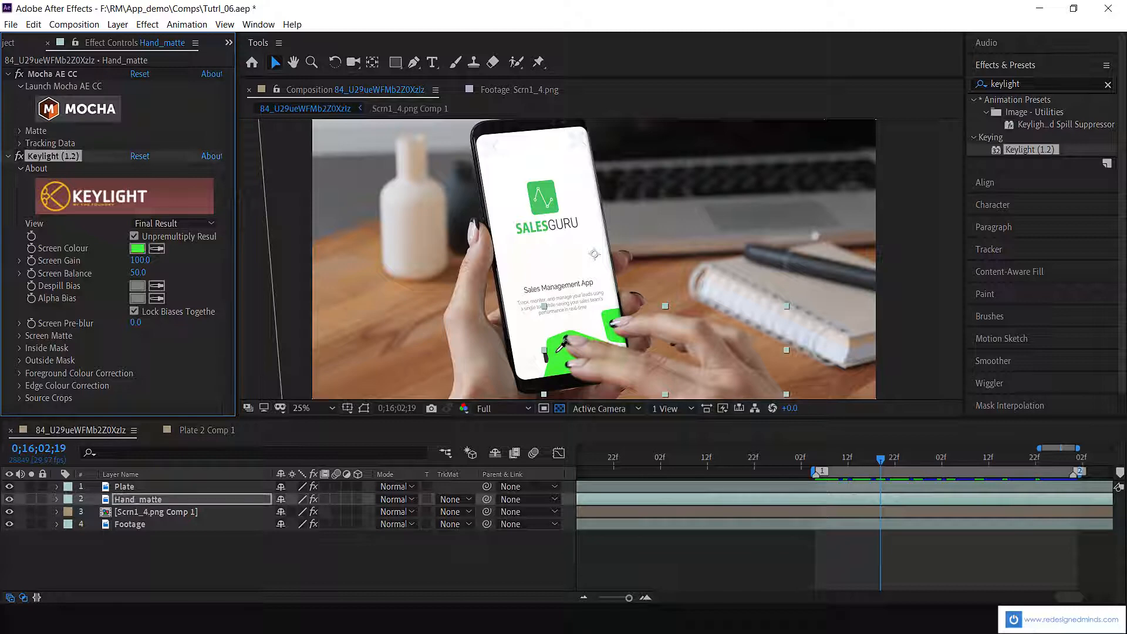
drag(911, 463, 886, 468)
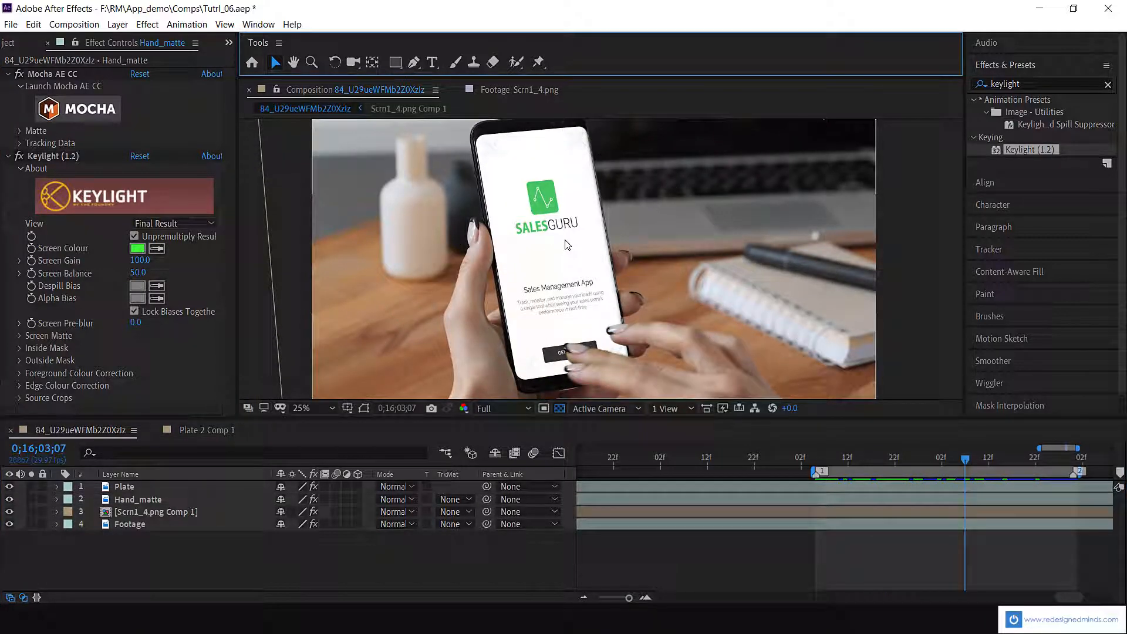
Duplicate the Footage layer, move the copy to the top of the layer stack, and rename it patches
scroll(565, 241, up, 1)
key(space)
drag(552, 320, 573, 181)
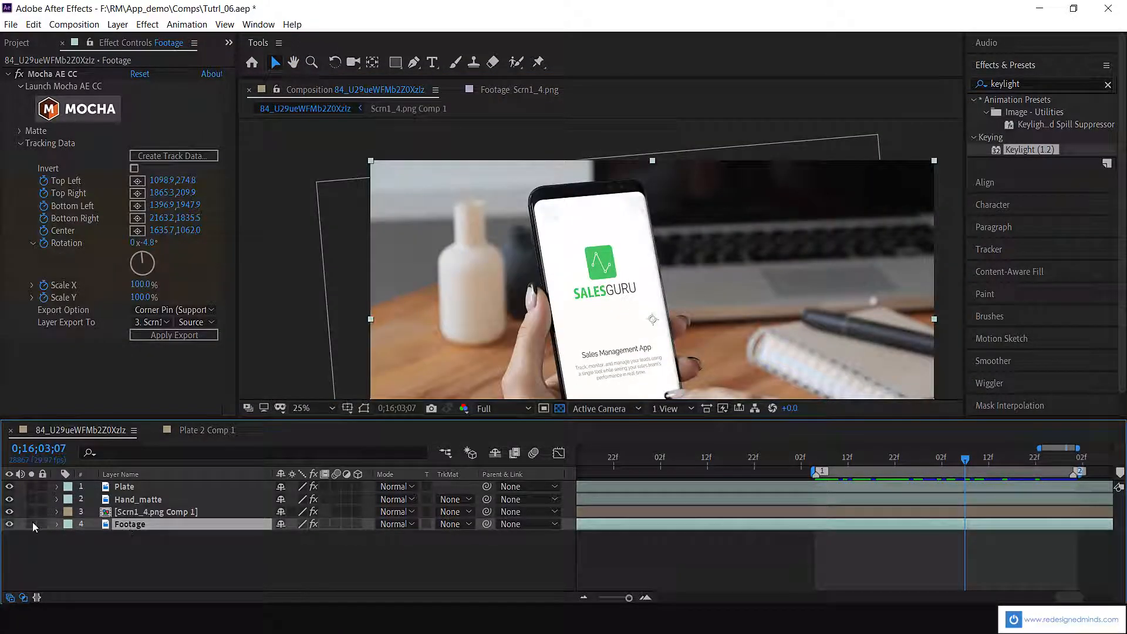
click(33, 524)
click(33, 524)
key(ctrl+d)
drag(130, 525, 134, 487)
key(Return)
text(patches)
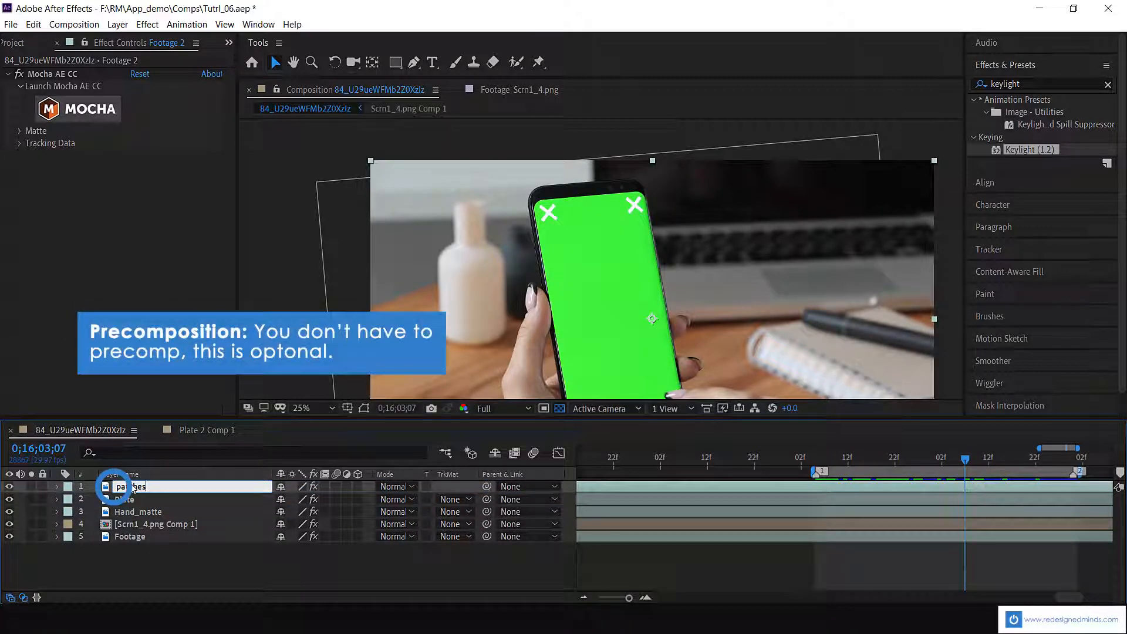
click(155, 572)
Apply the Fill effect to the patches layer
click(146, 490)
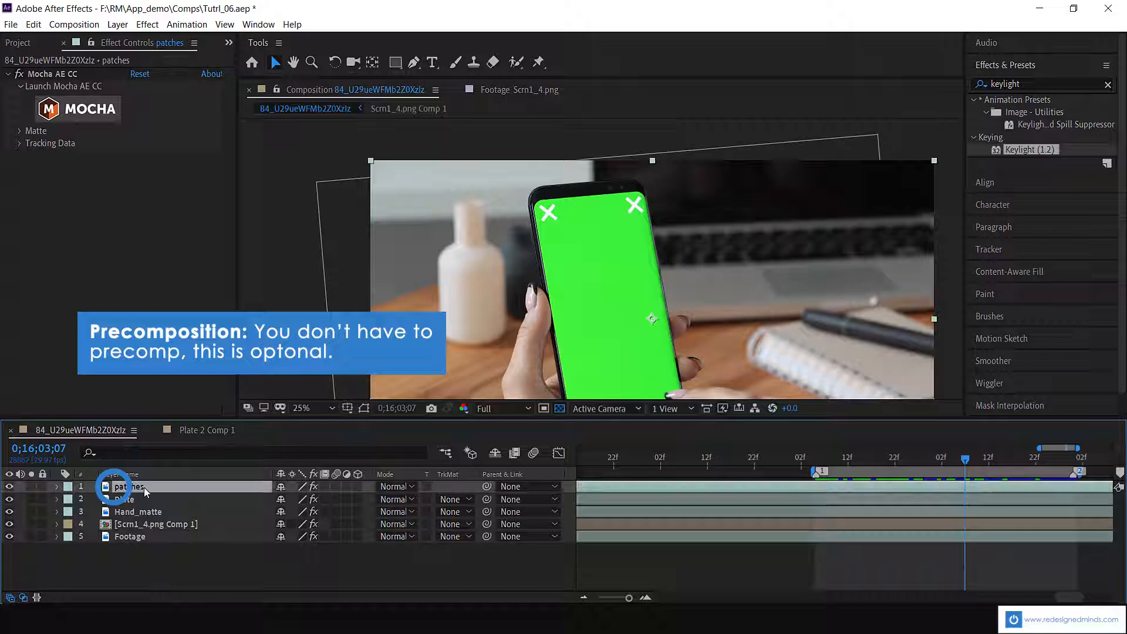
double_click(1023, 84)
text(fill)
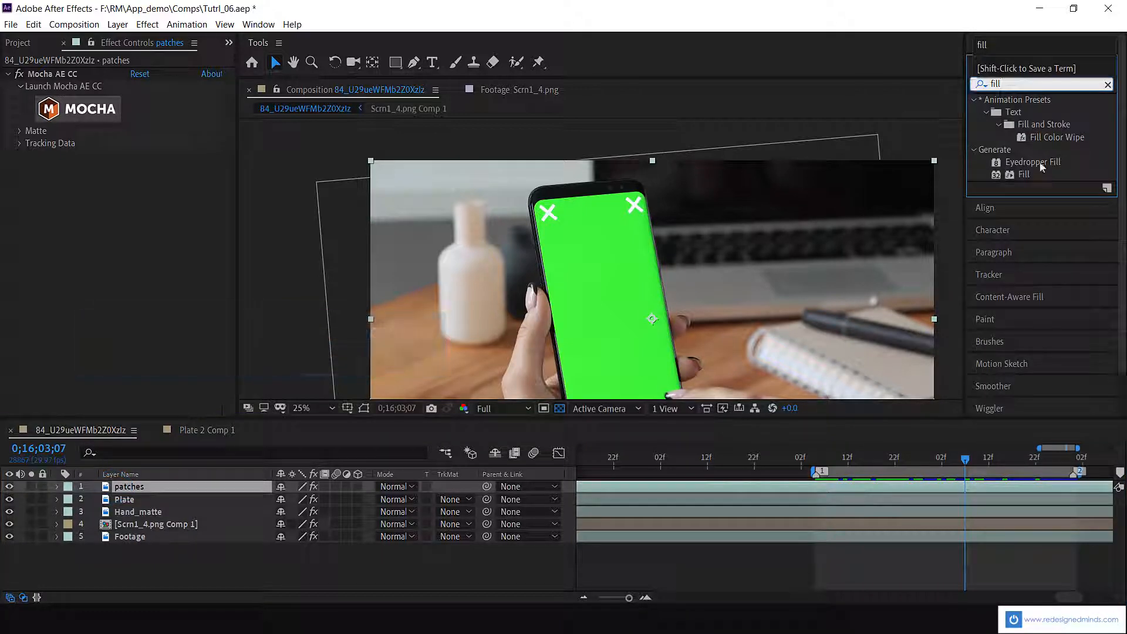
drag(1024, 174, 593, 317)
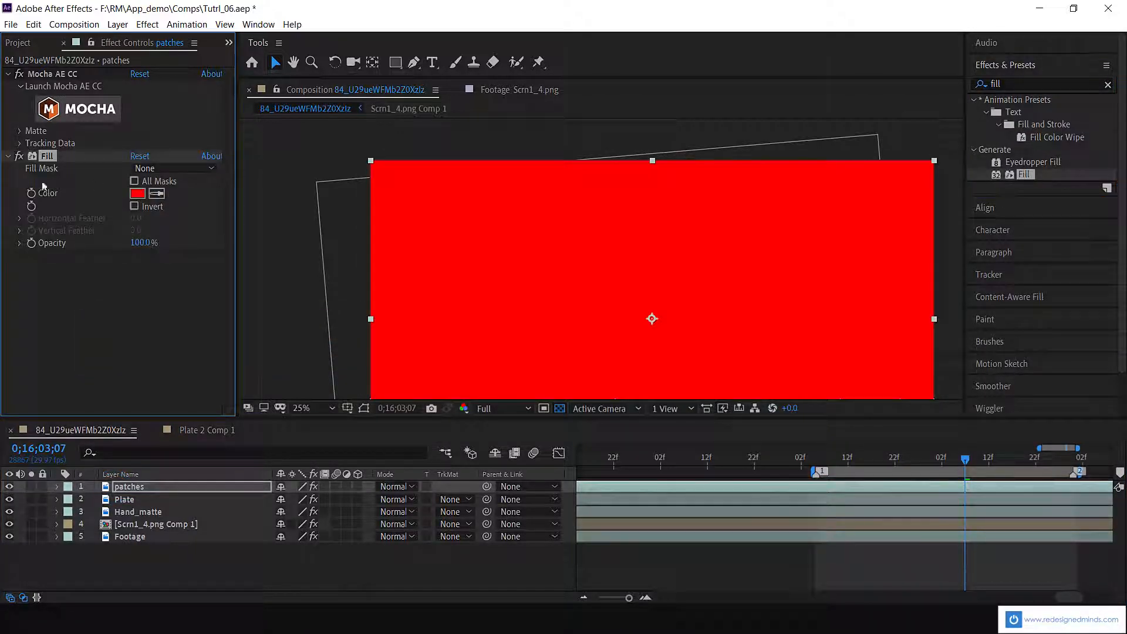
Sample the white of the app screen as the Fill colour, keeping the Fill effect on and the patches layer hidden
click(21, 156)
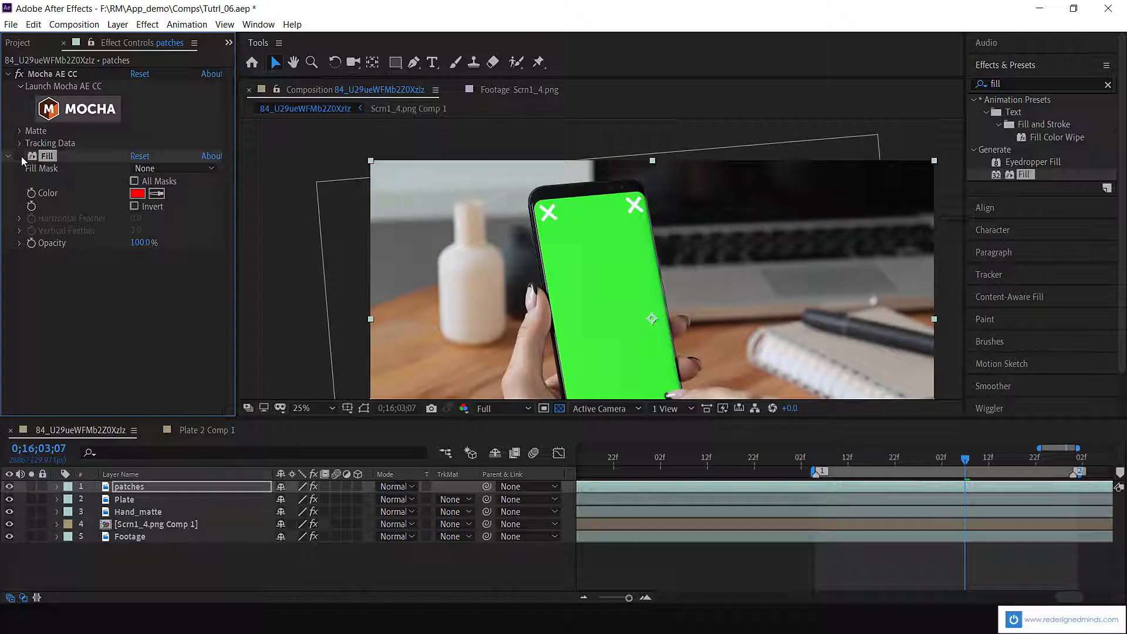
click(9, 486)
click(133, 486)
click(156, 193)
click(568, 223)
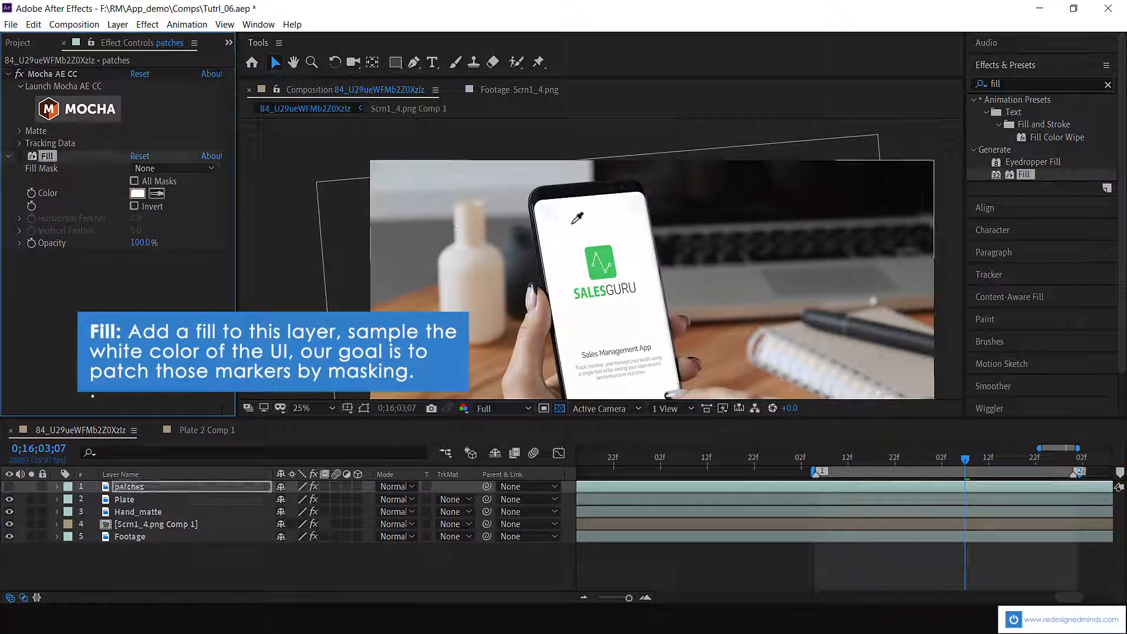
click(9, 485)
click(142, 487)
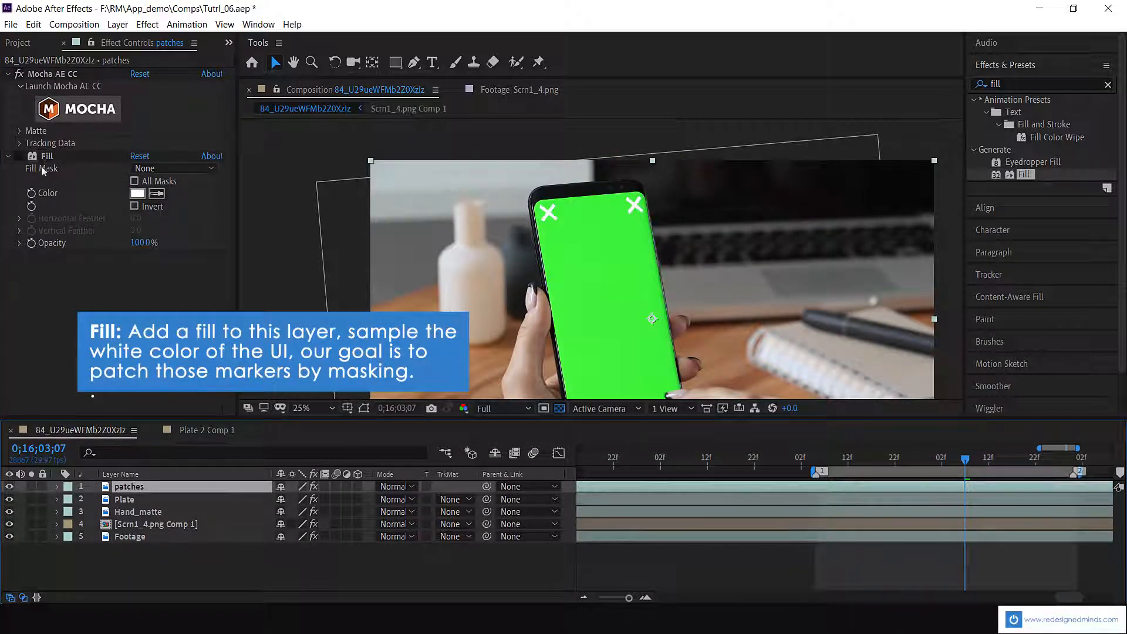
click(20, 156)
click(9, 486)
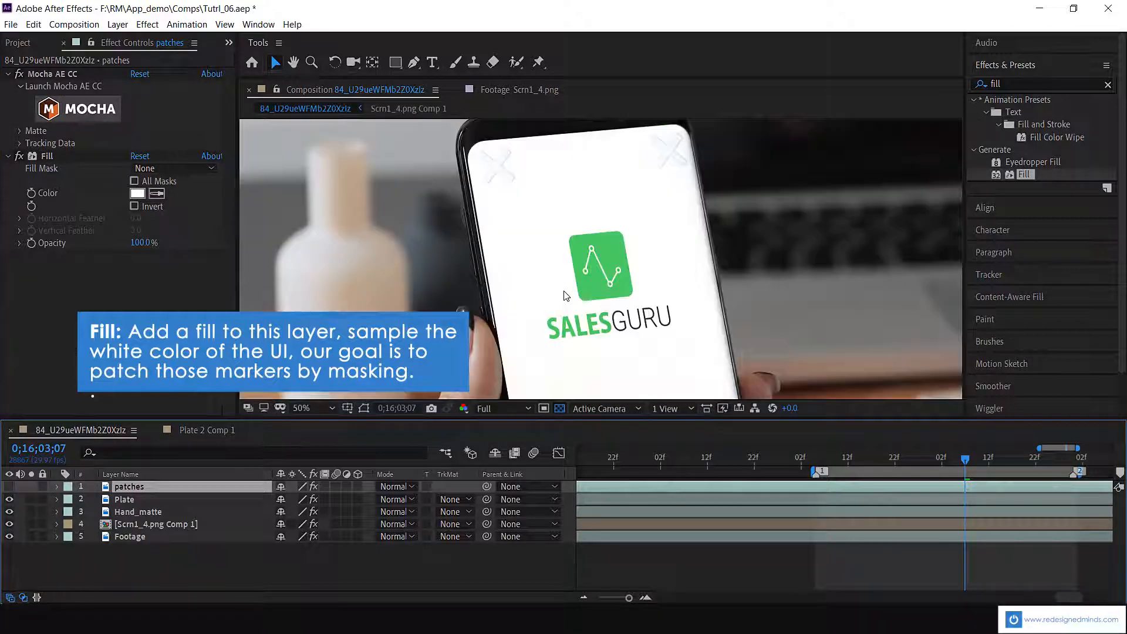
Draw a closed pen mask on patches around the phone screen's upper-left X marker and make the layer visible
scroll(567, 296, up, 4)
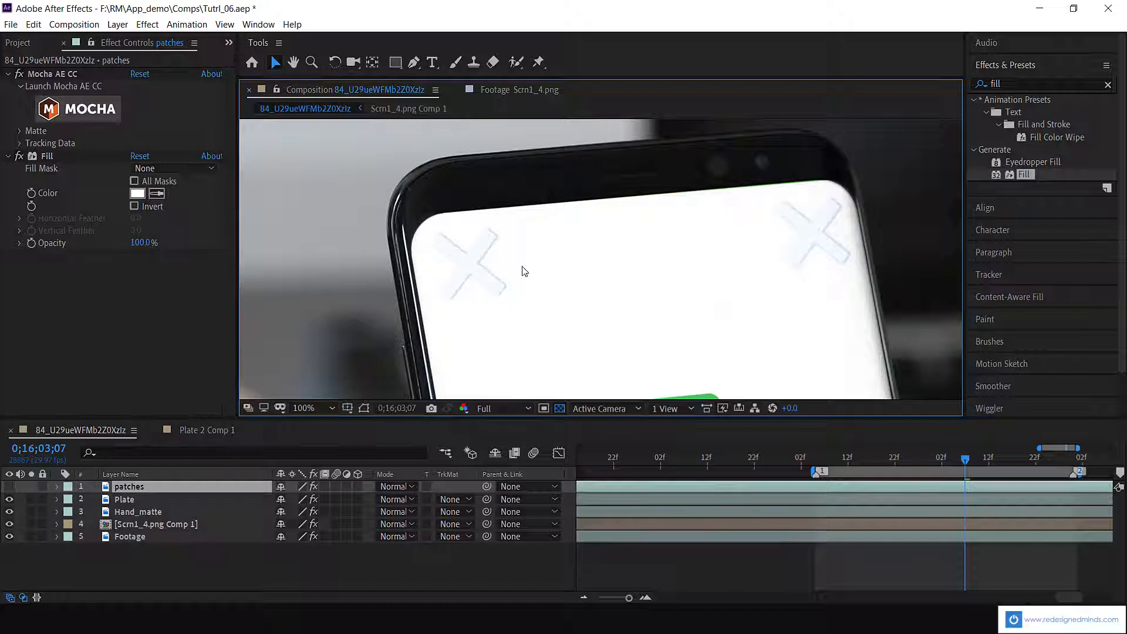
key(p)
click(414, 62)
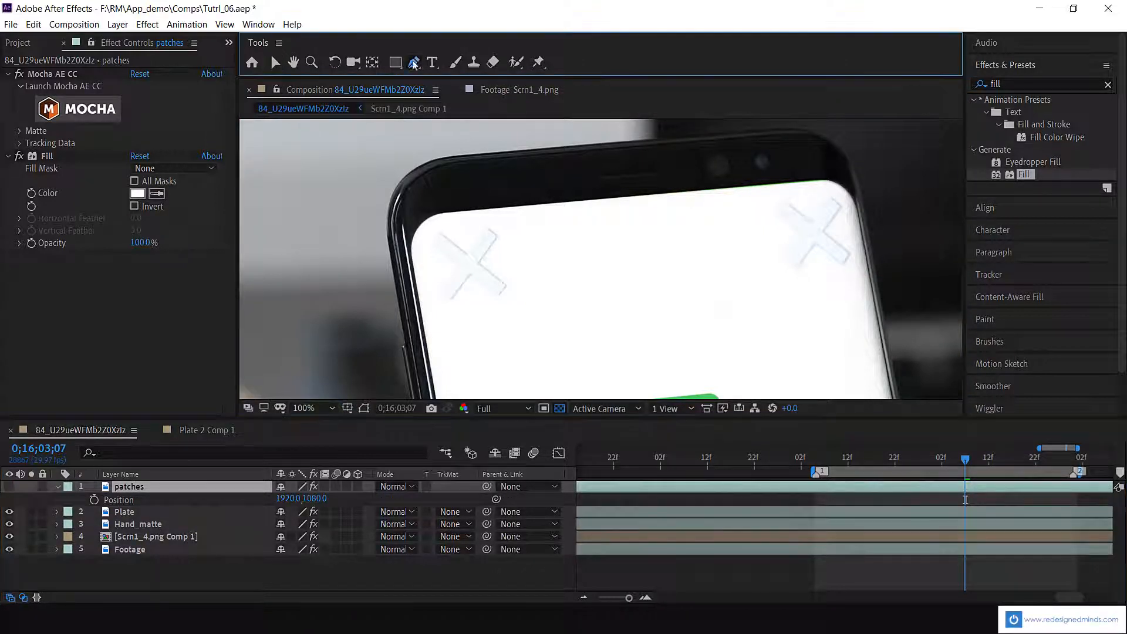
click(432, 227)
click(506, 221)
click(529, 318)
click(440, 317)
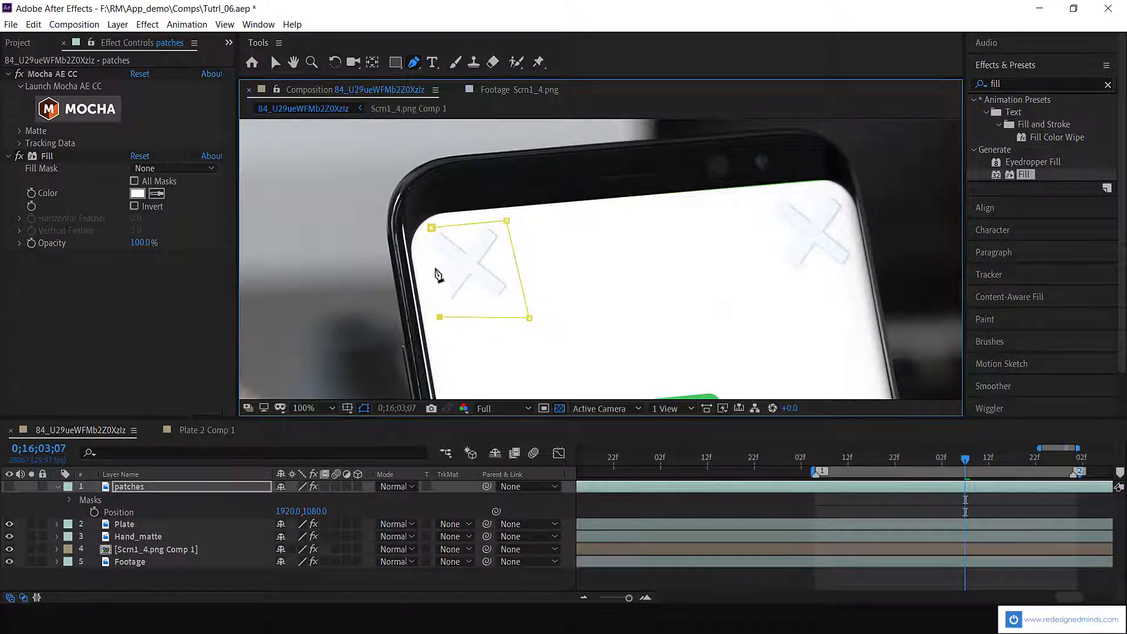
click(9, 486)
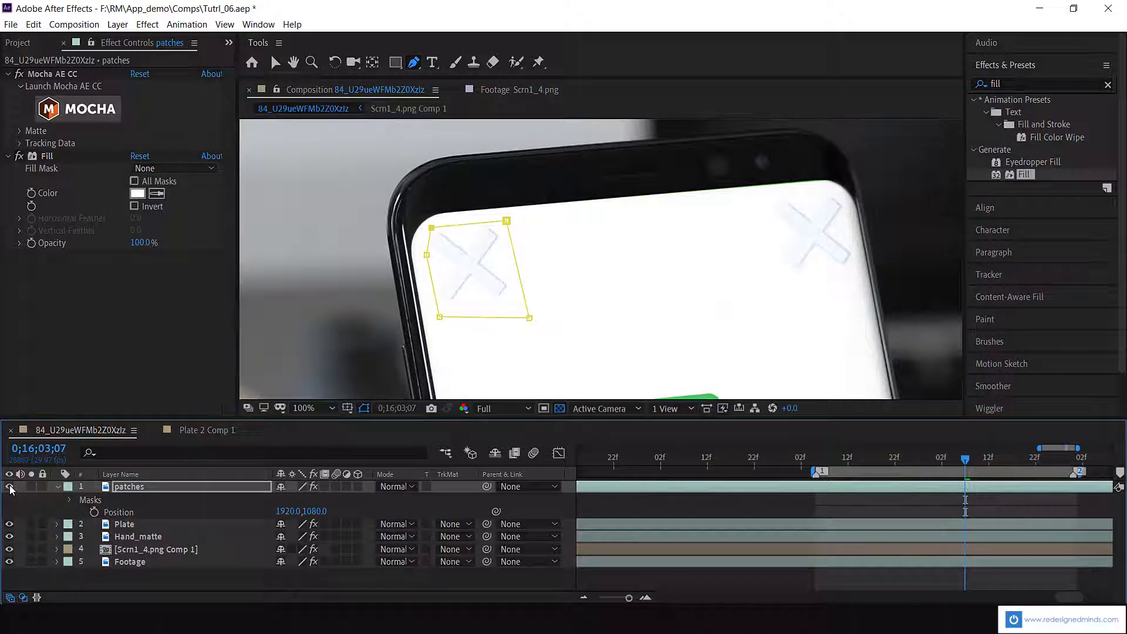
Draw a four-point mask on patches around the phone screen's upper-right X marker
click(768, 196)
click(839, 193)
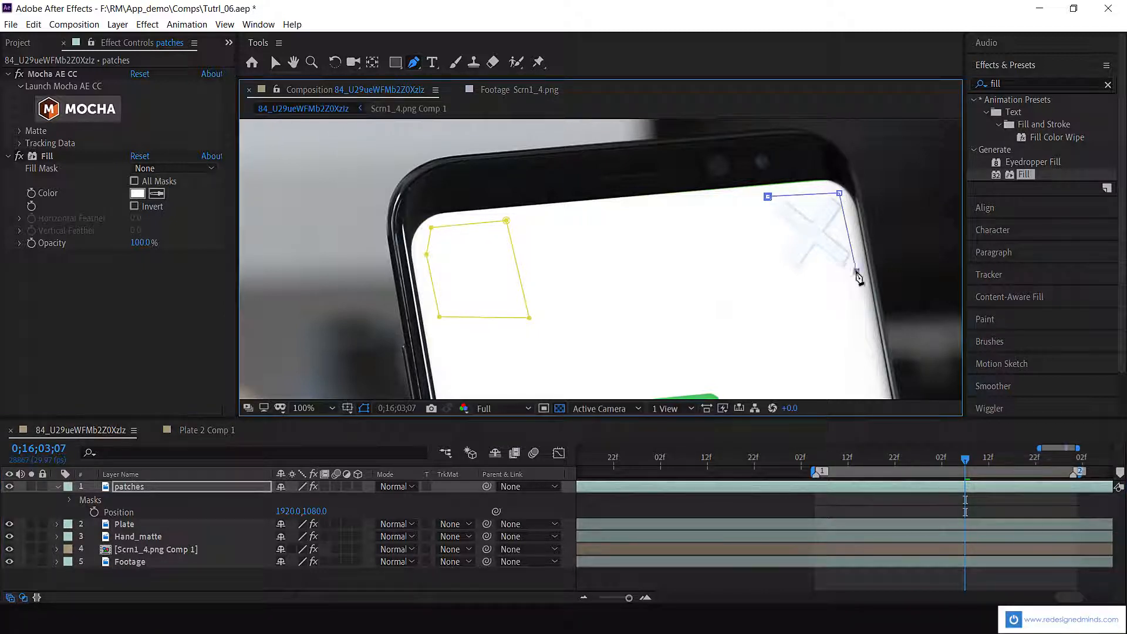
click(768, 198)
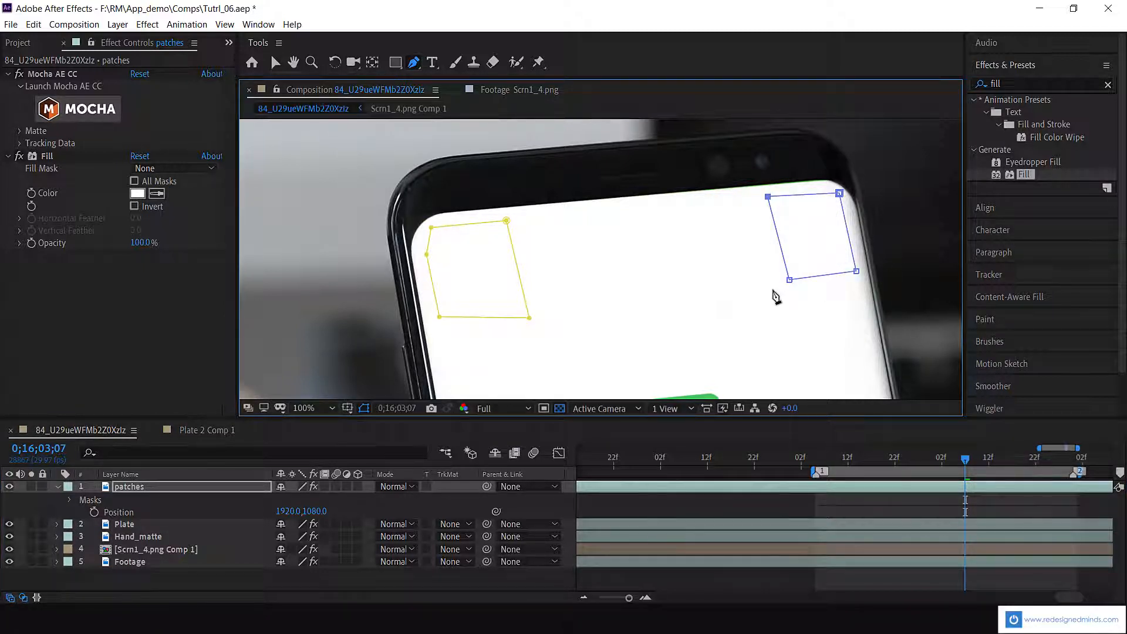
Draw four-point masks on patches around the phone screen's lower-left and lower-right X markers, and hide the mask outlines
scroll(775, 297, down, 1)
drag(745, 291, 698, 146)
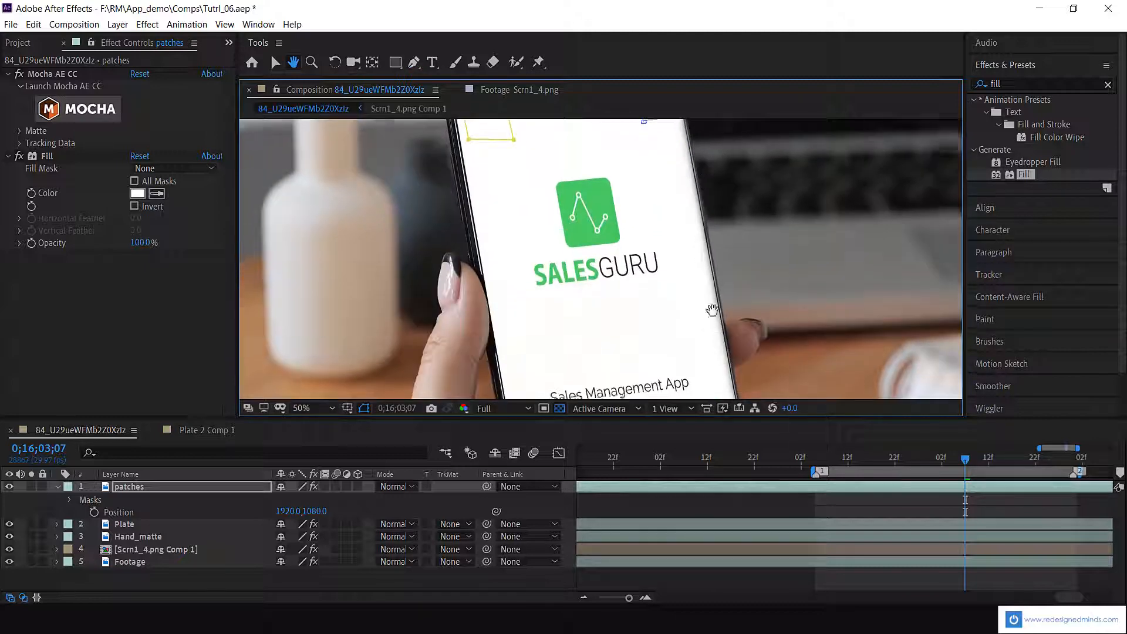
drag(712, 309, 674, 143)
drag(679, 258, 662, 160)
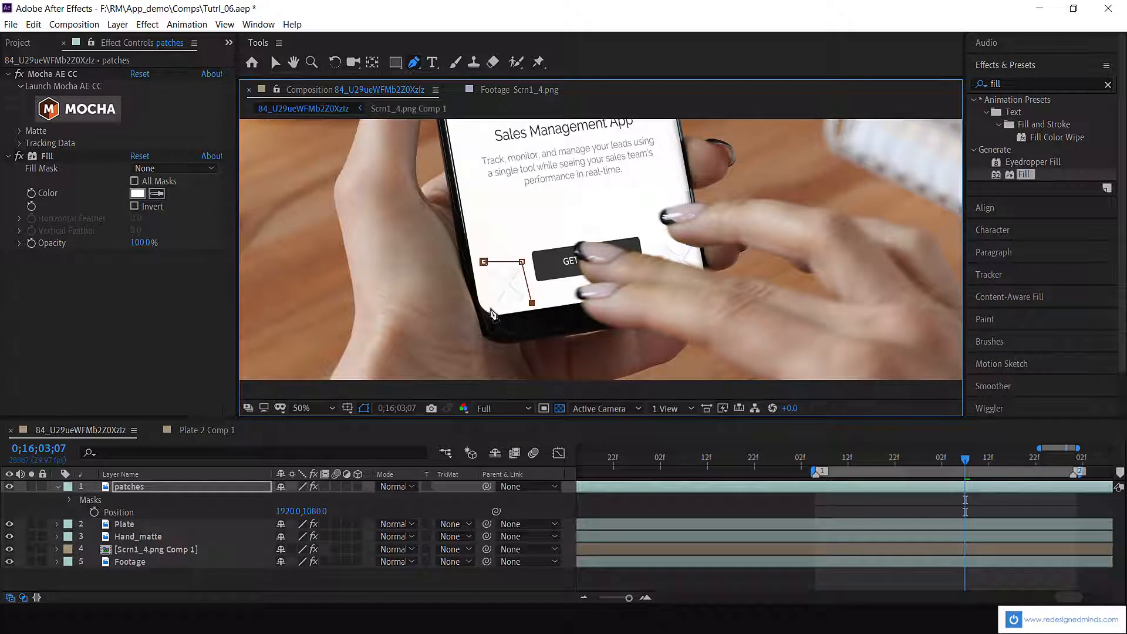
click(484, 262)
click(655, 239)
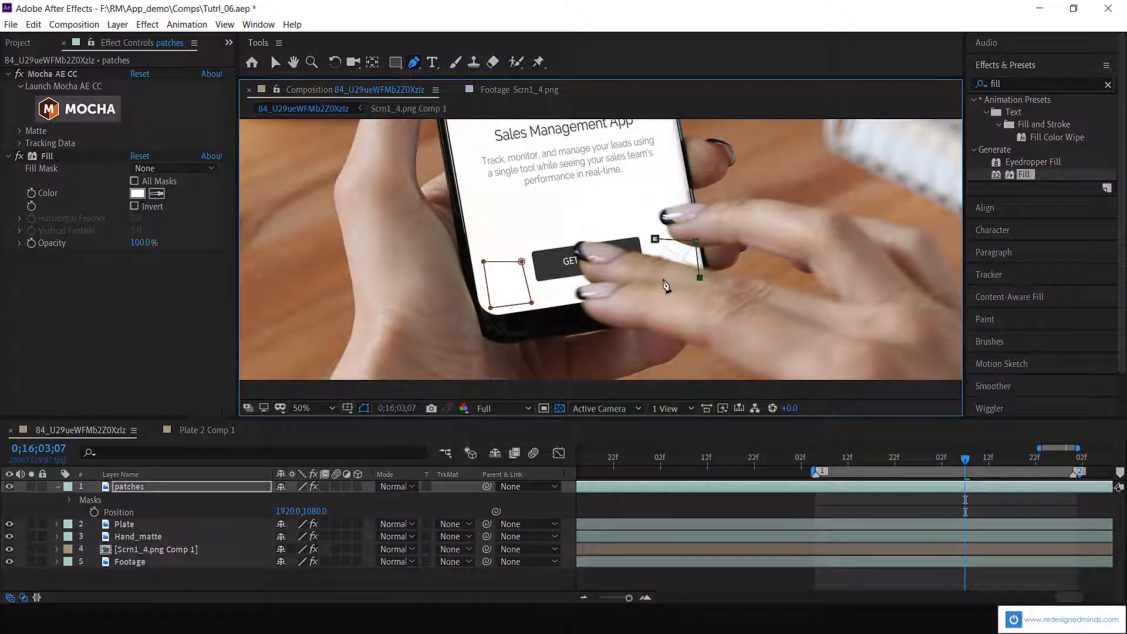
click(656, 240)
click(347, 409)
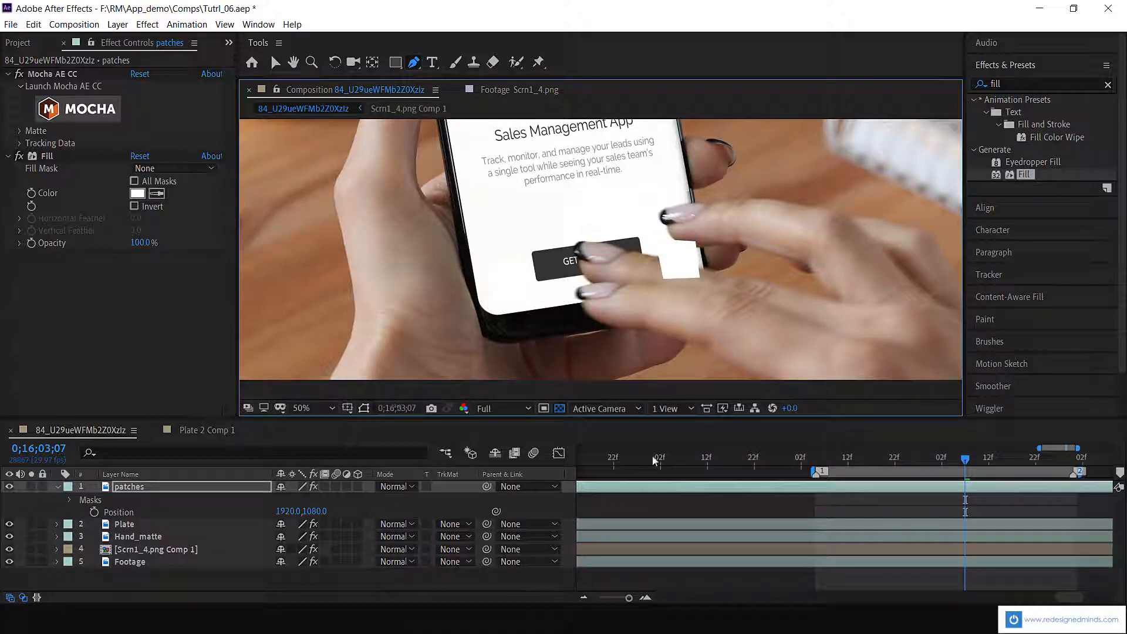
Move the Hand_matte layer above patches so the fingers cover the patch
click(58, 486)
drag(143, 514, 154, 485)
click(144, 488)
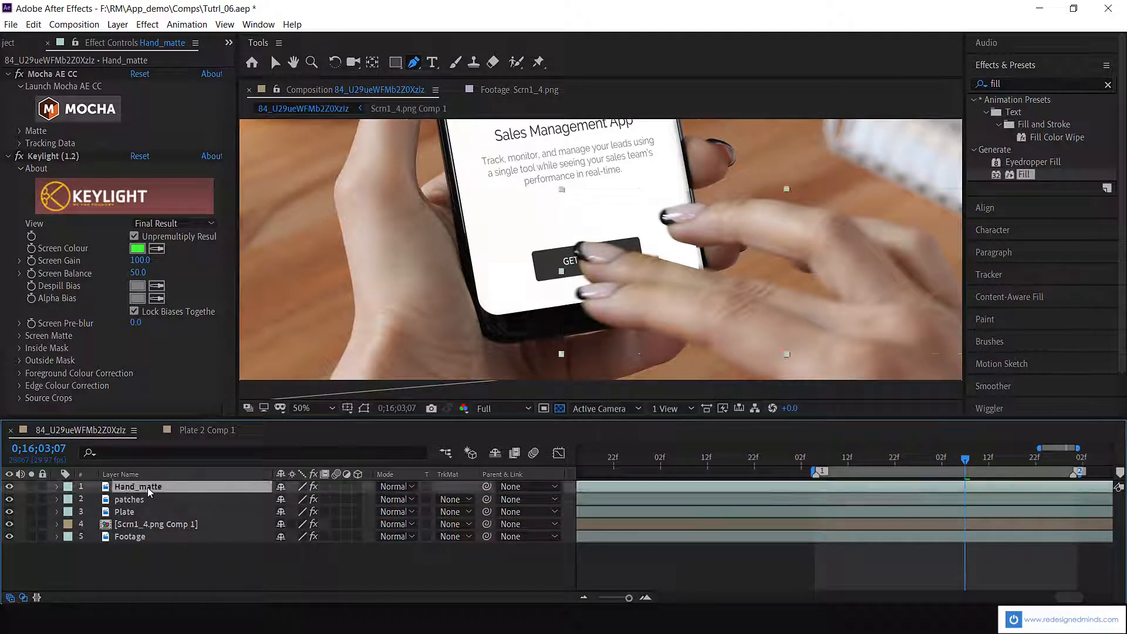
Try a 7-pixel Mask Feather on Hand_matte's Hand_trck mask and undo the change
key(f)
click(311, 512)
text(7)
key(Return)
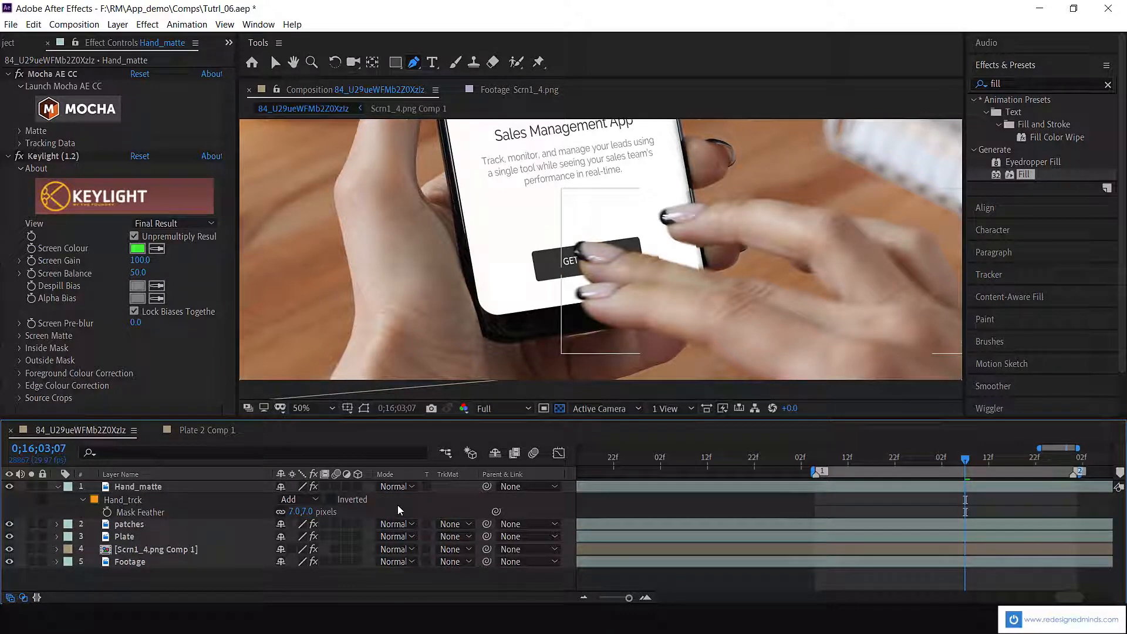
click(364, 409)
key(ctrl+z)
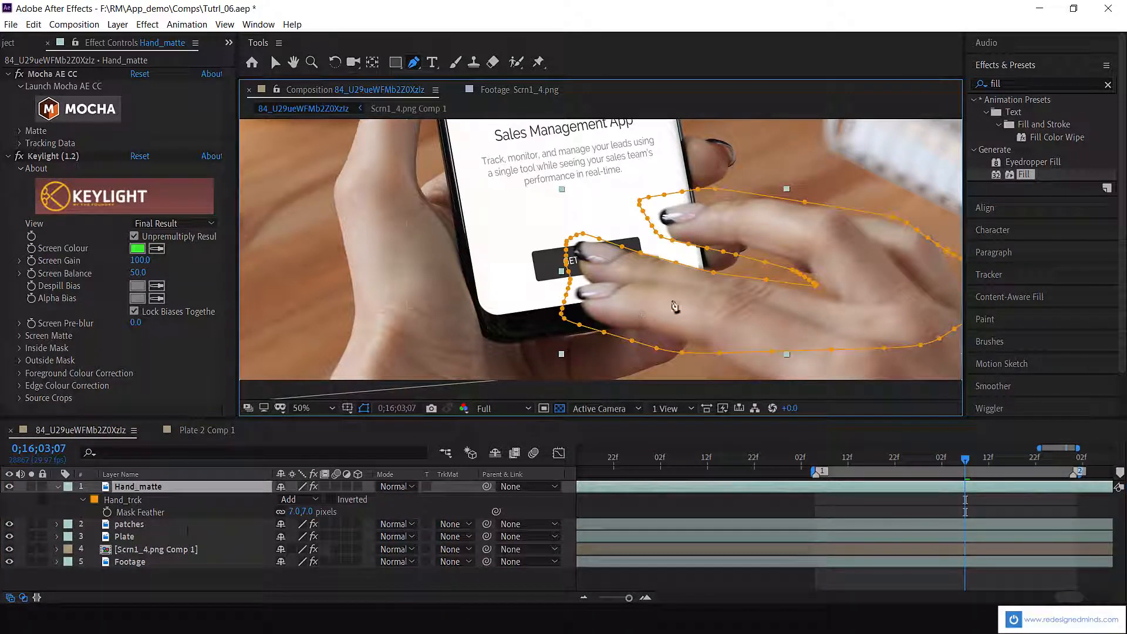
Set the Mask Feather of Mask 1 and Mask 2 on the patches layer to 7 pixels
click(141, 524)
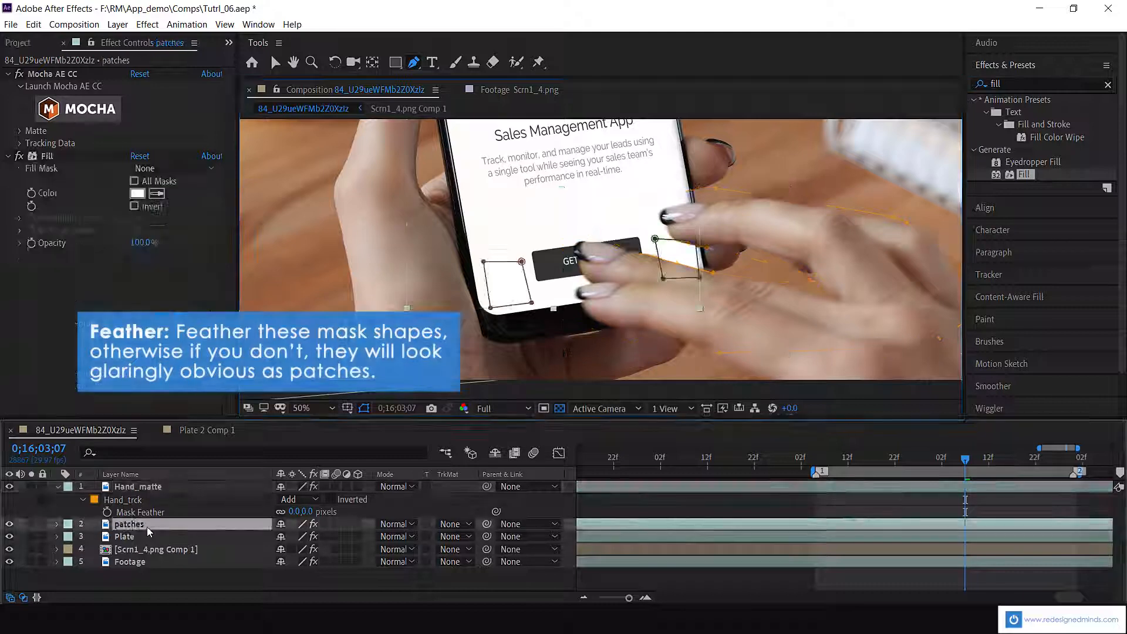
key(f)
click(306, 548)
text(7)
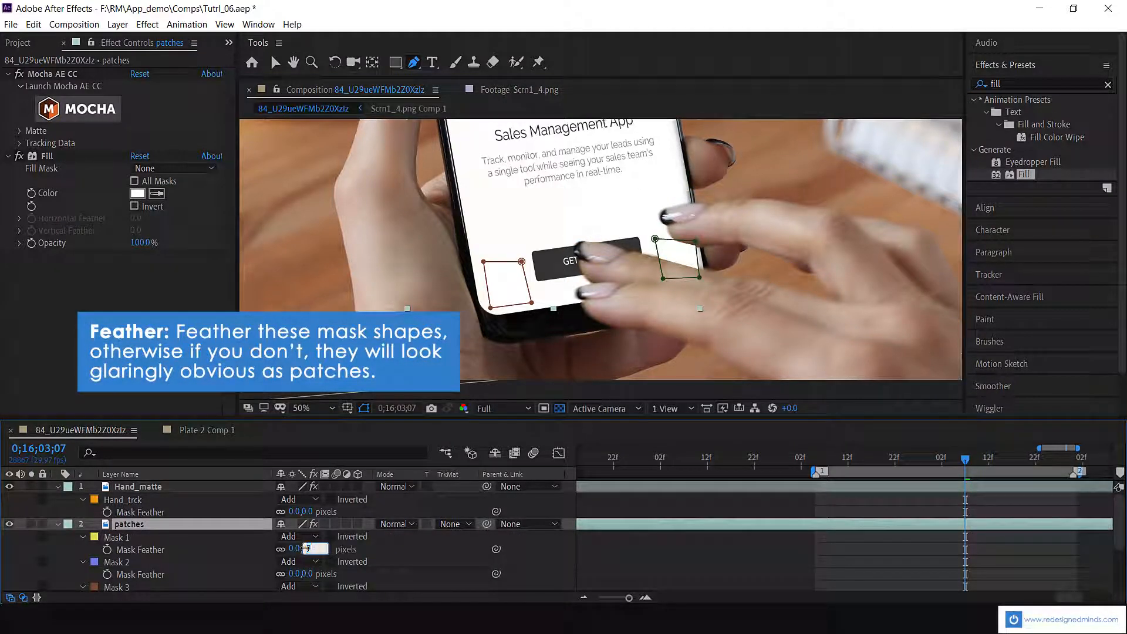
key(Return)
click(300, 573)
text(7)
click(458, 570)
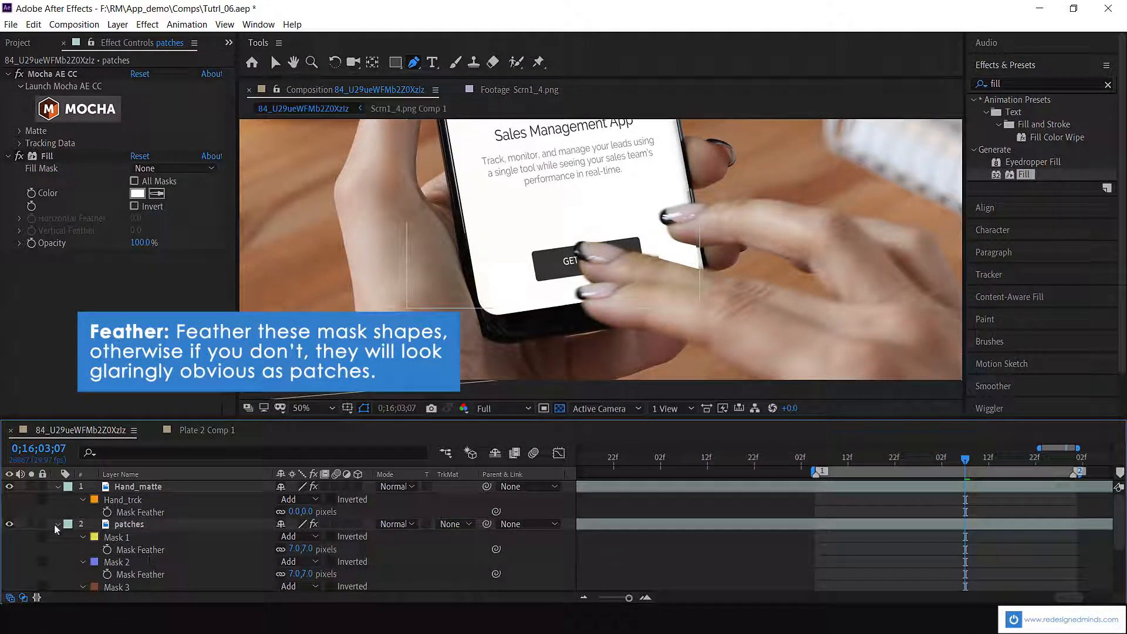
Set the Mask Feather of Mask 3 and Mask 4 on patches to 7 pixels and collapse the layer properties
scroll(140, 563, down, 3)
click(308, 550)
text(7)
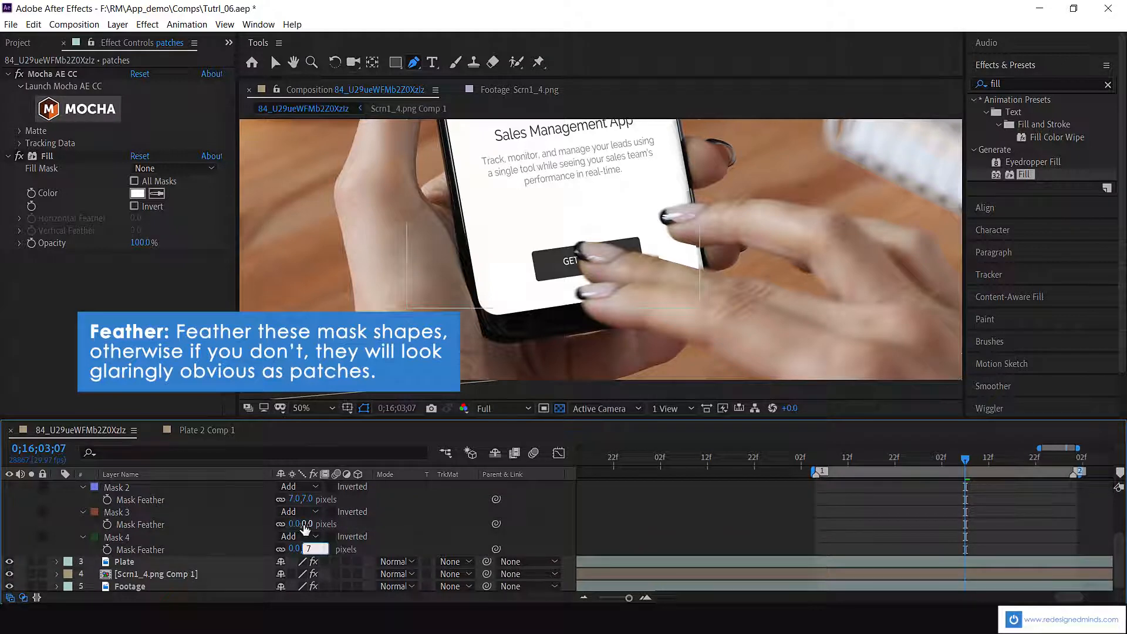
click(305, 524)
text(7)
click(476, 525)
scroll(101, 518, up, 2)
click(57, 486)
click(58, 487)
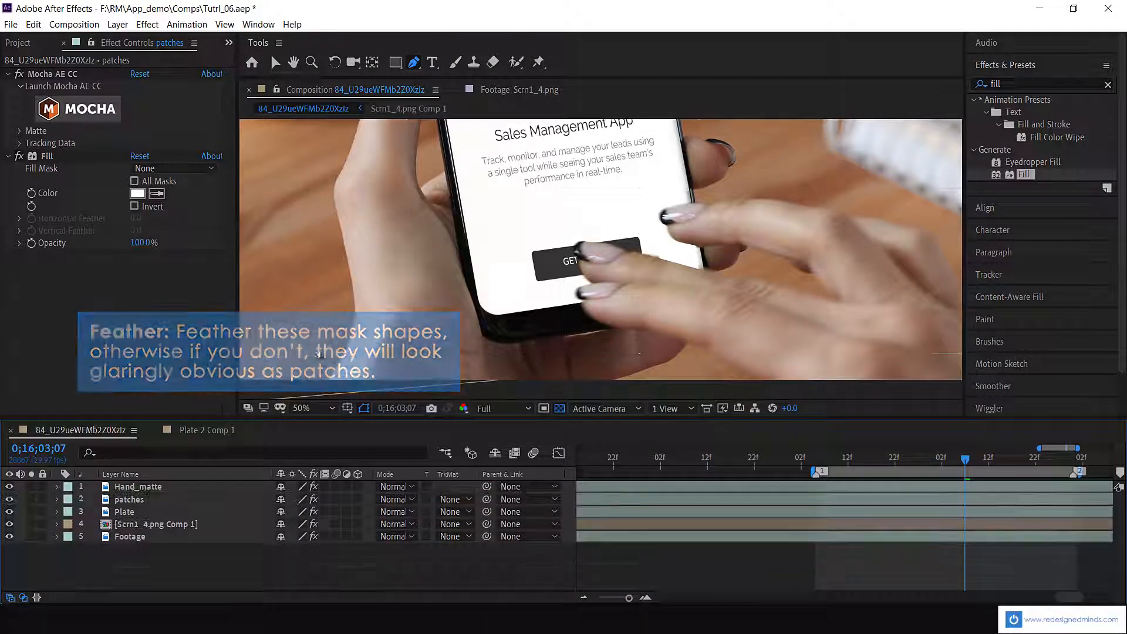
Reshape the patch mask over the lower-right marker by moving its two right-hand points slightly upward
click(130, 498)
key(period)
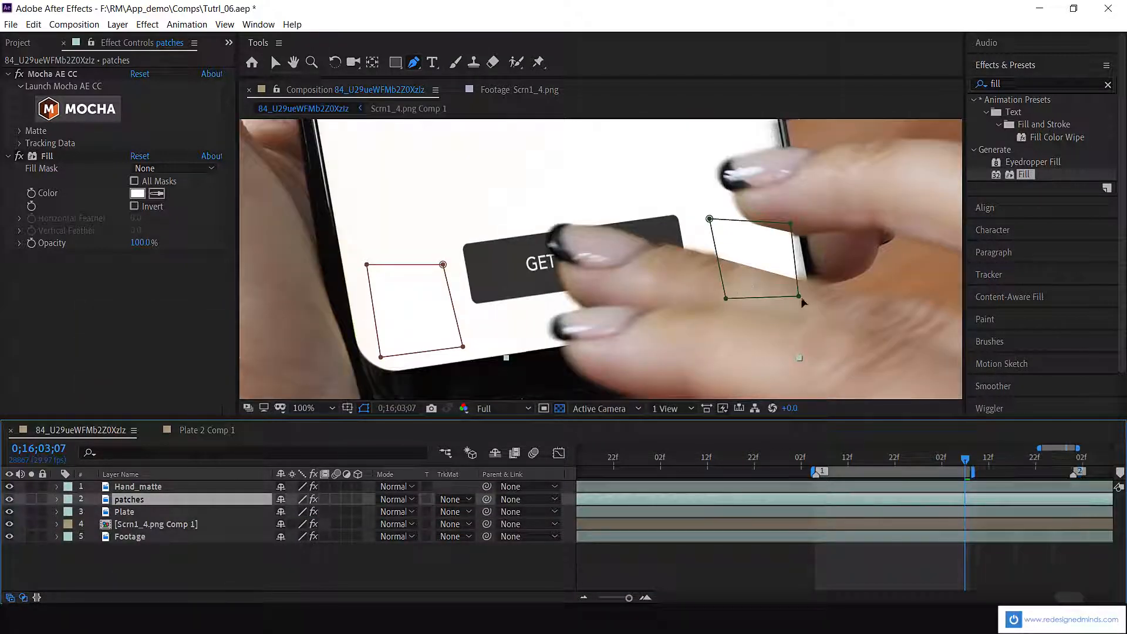
drag(799, 297, 800, 280)
drag(791, 224, 781, 206)
click(851, 554)
scroll(839, 259, down, 2)
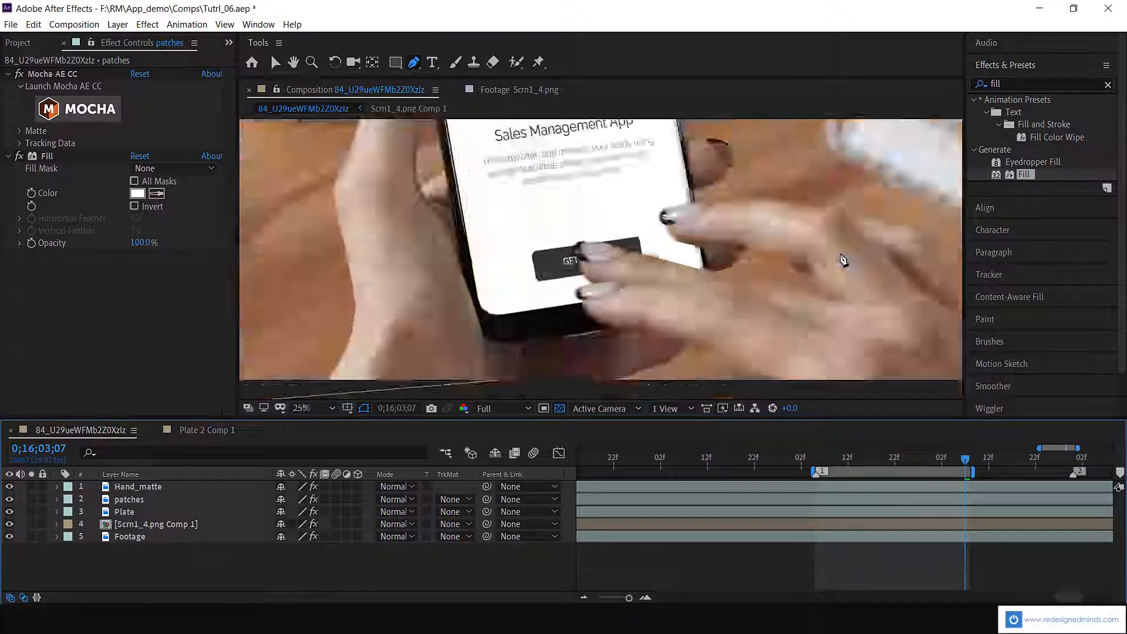
Enable motion blur for all layers in the composition
key(v)
scroll(645, 328, down, 1)
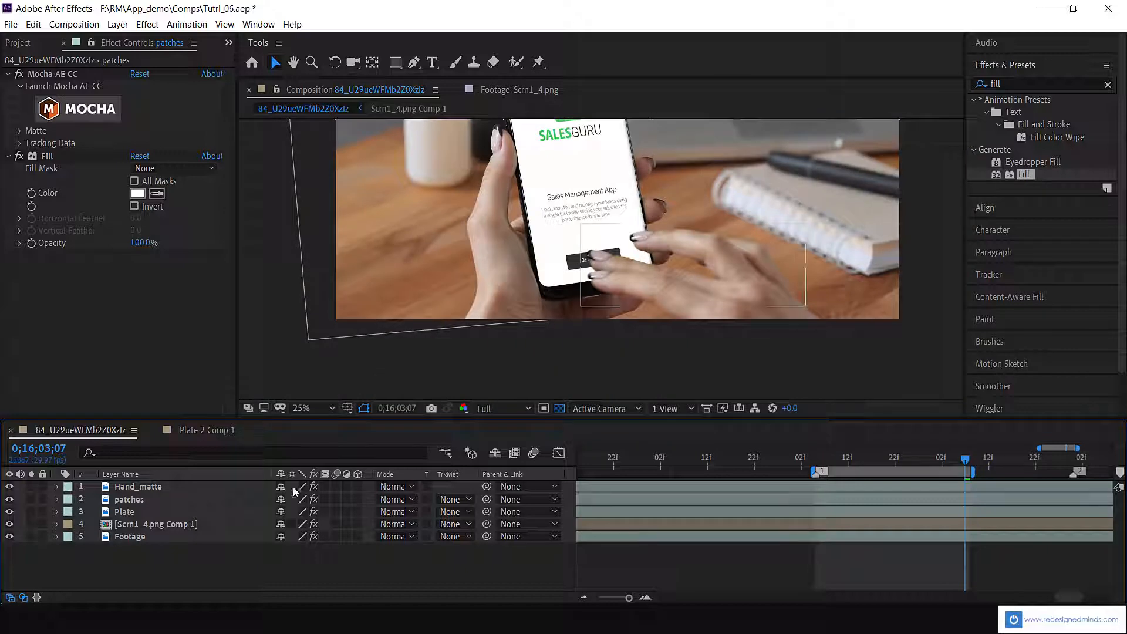
key(ctrl+a)
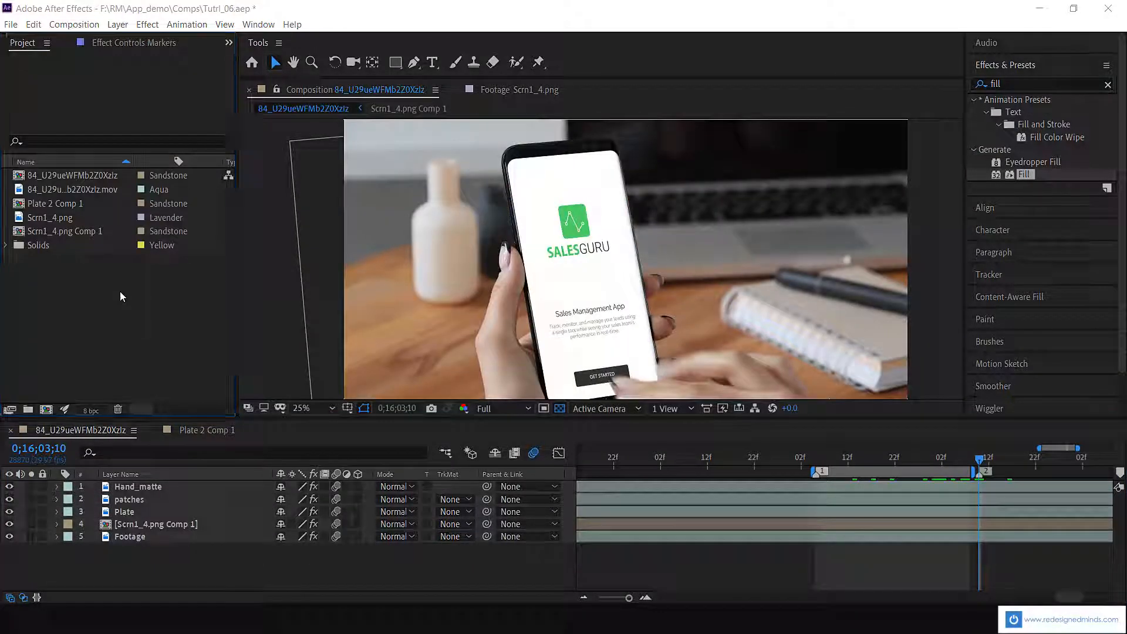
Import the app screen image sc7_5 from the Stills folder into the project
double_click(120, 291)
scroll(408, 311, down, 10)
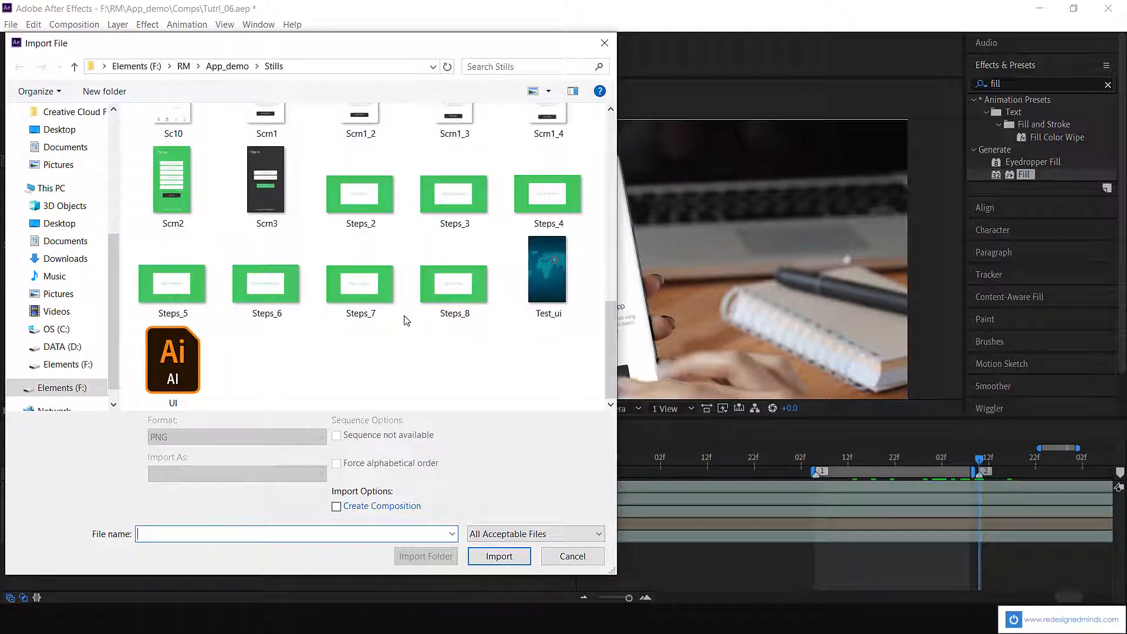
scroll(409, 311, up, 2)
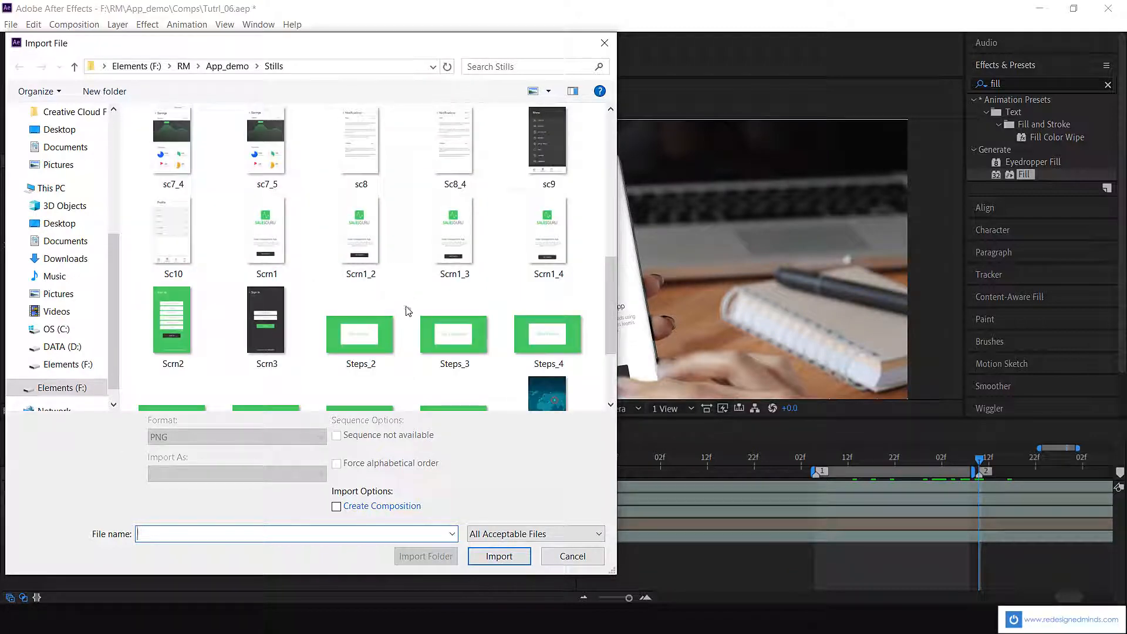
click(273, 146)
click(499, 556)
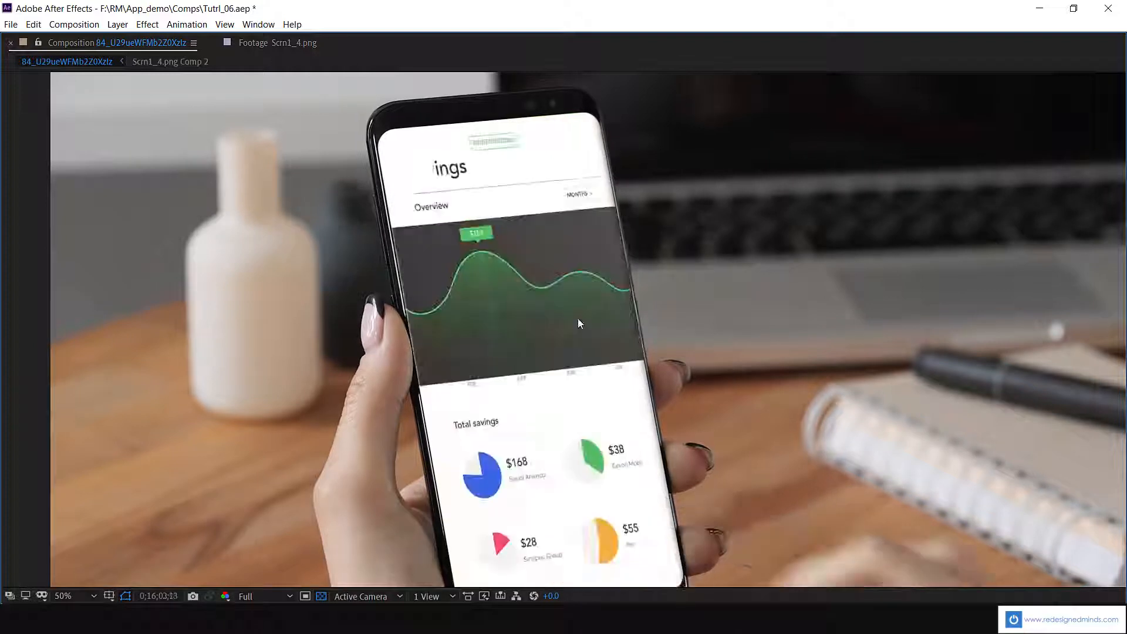
key(comma)
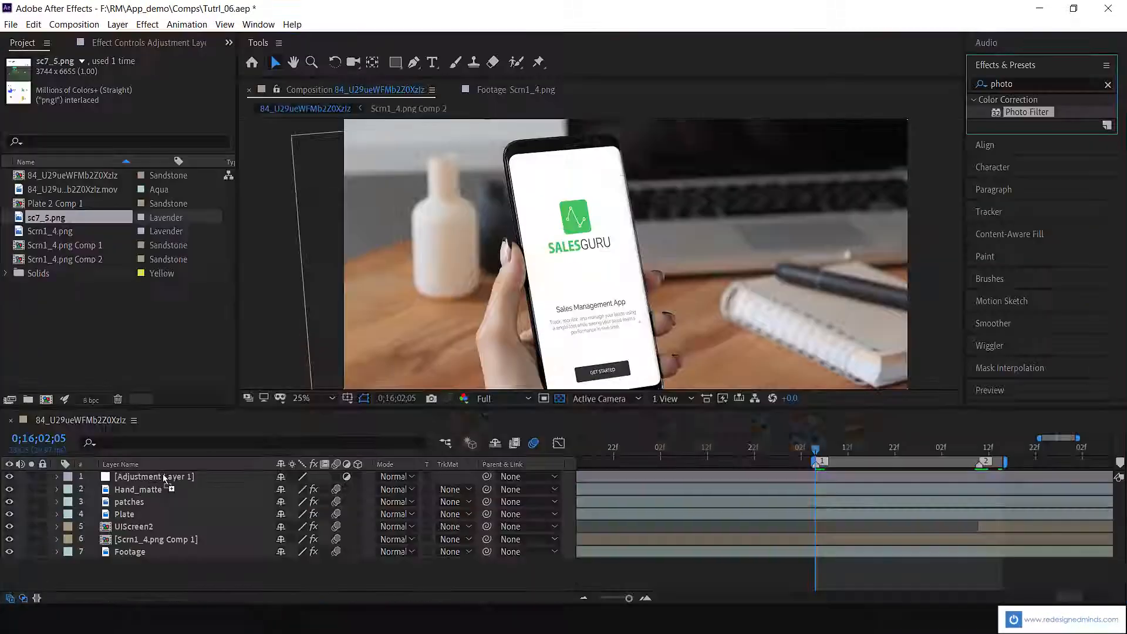
Apply the Photo Filter effect to Adjustment Layer 1 above the phone composite
click(164, 479)
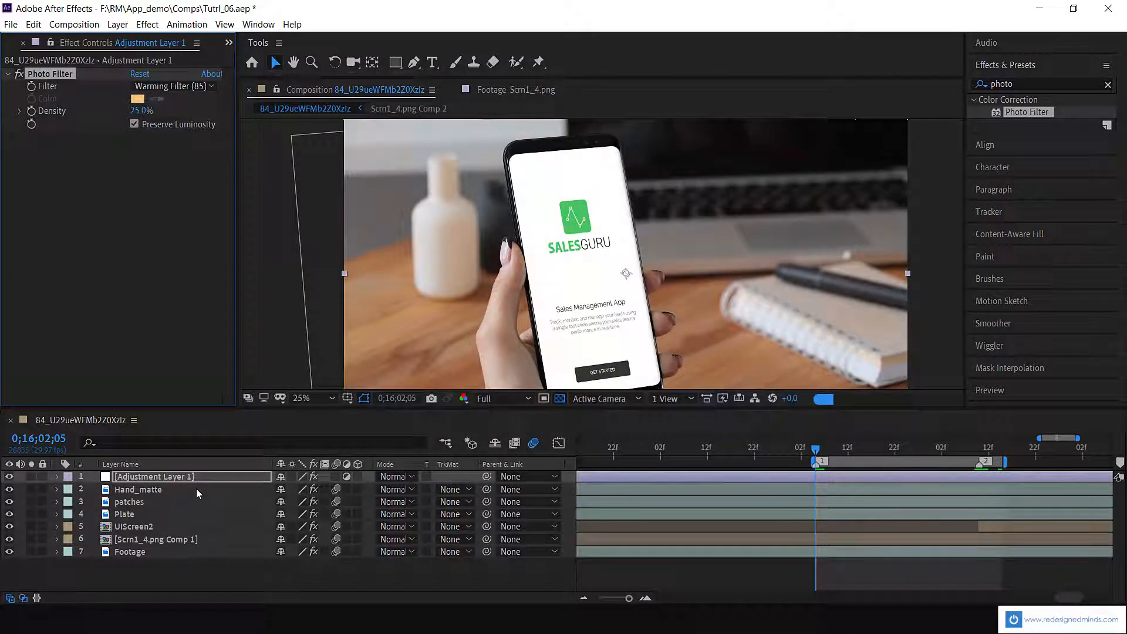
click(181, 478)
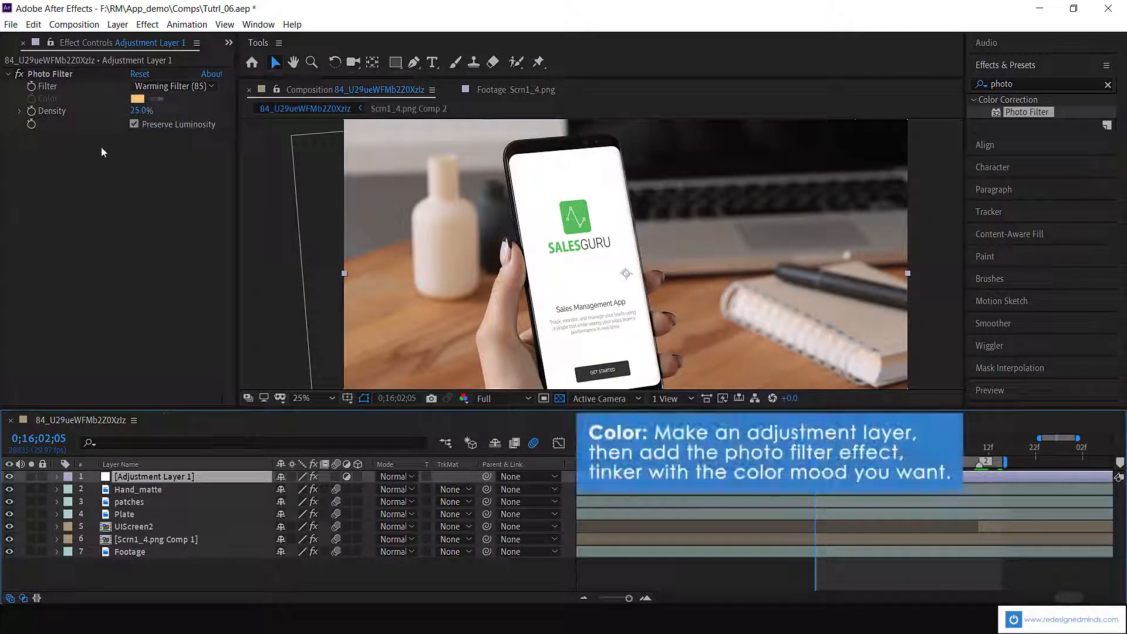
Try the Cooling Filter (80), Orange and Cyan presets of the Photo Filter, and set its filter to Sepia
click(218, 85)
click(196, 147)
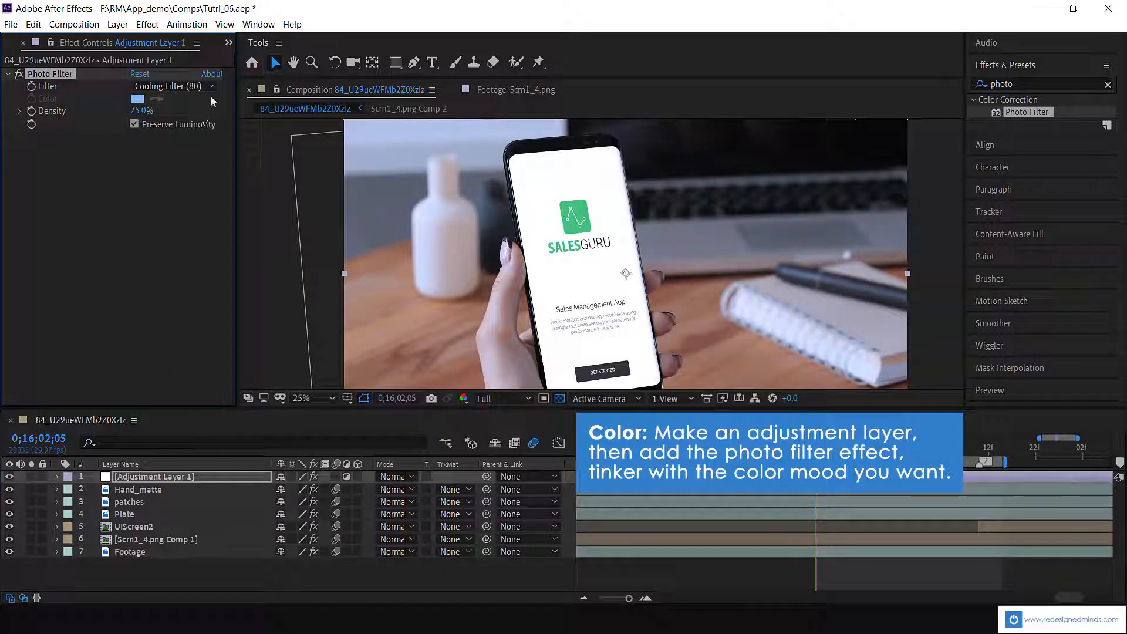
click(211, 86)
click(177, 200)
click(206, 86)
click(181, 239)
click(211, 86)
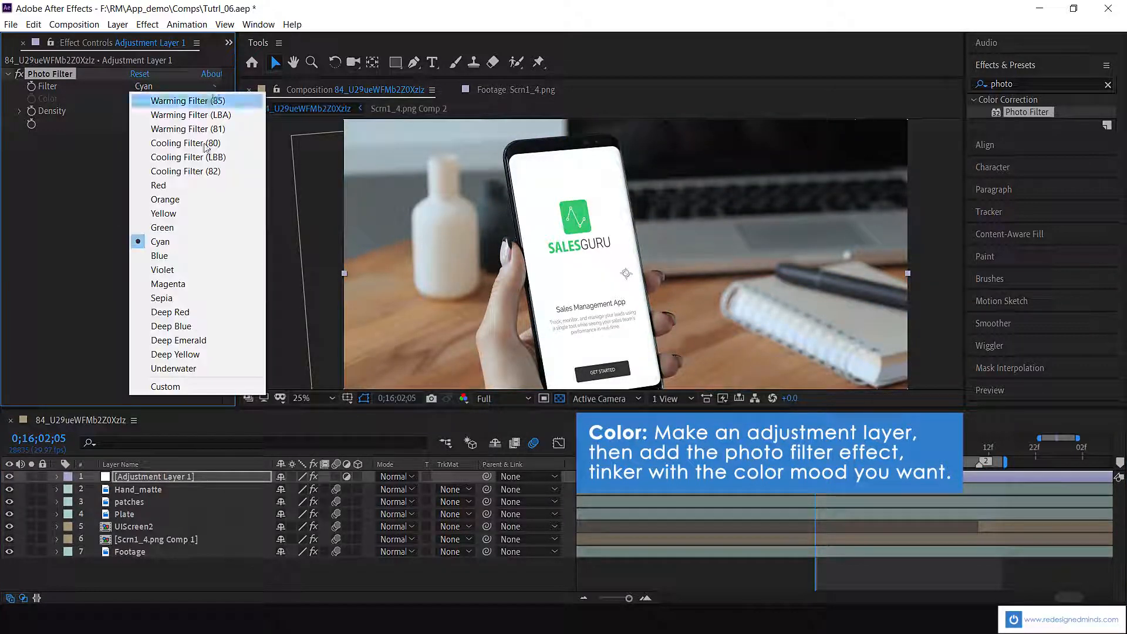
click(172, 298)
Preview the graded composition in a maximized viewer, examining the phone screen composite up close and at full frame
drag(624, 410, 624, 487)
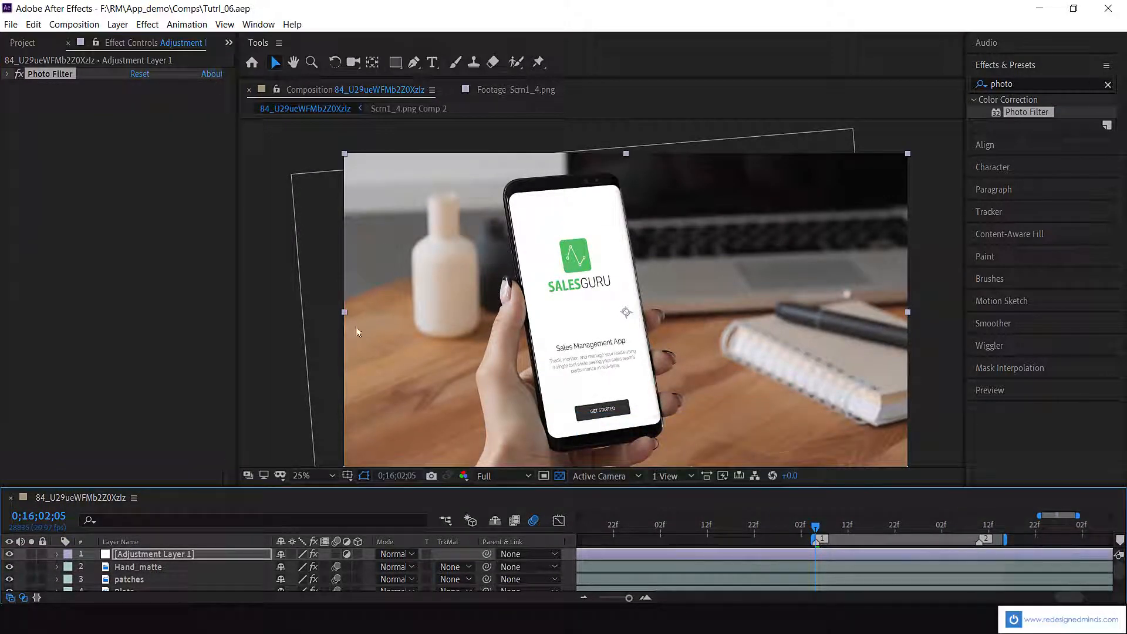
click(373, 331)
key(grave)
key(space)
scroll(571, 410, up, 2)
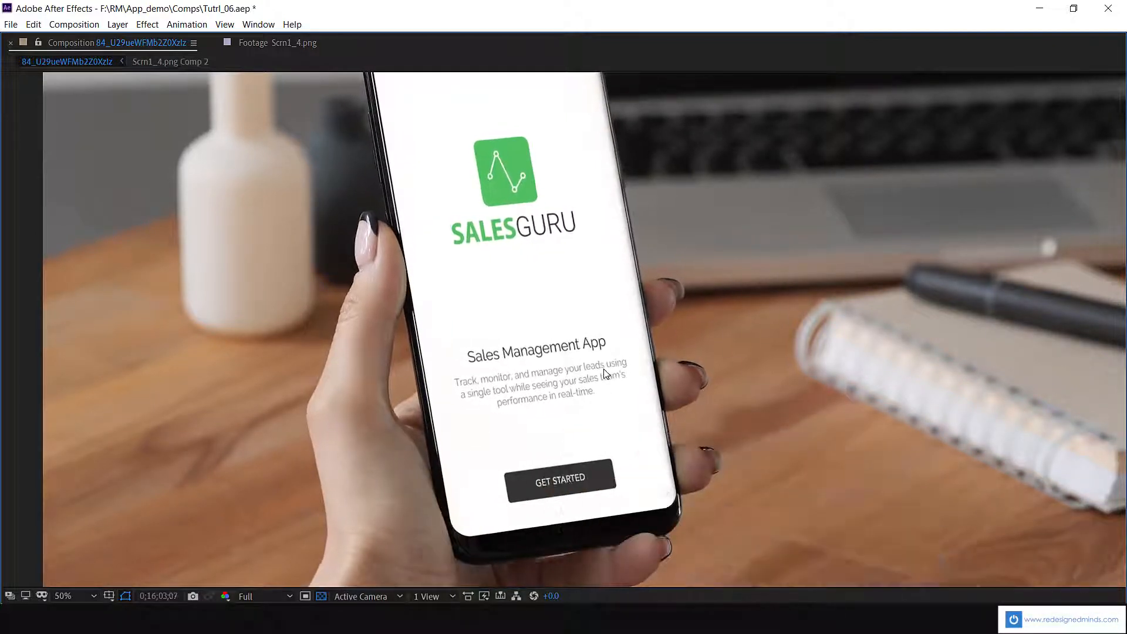
scroll(604, 371, down, 2)
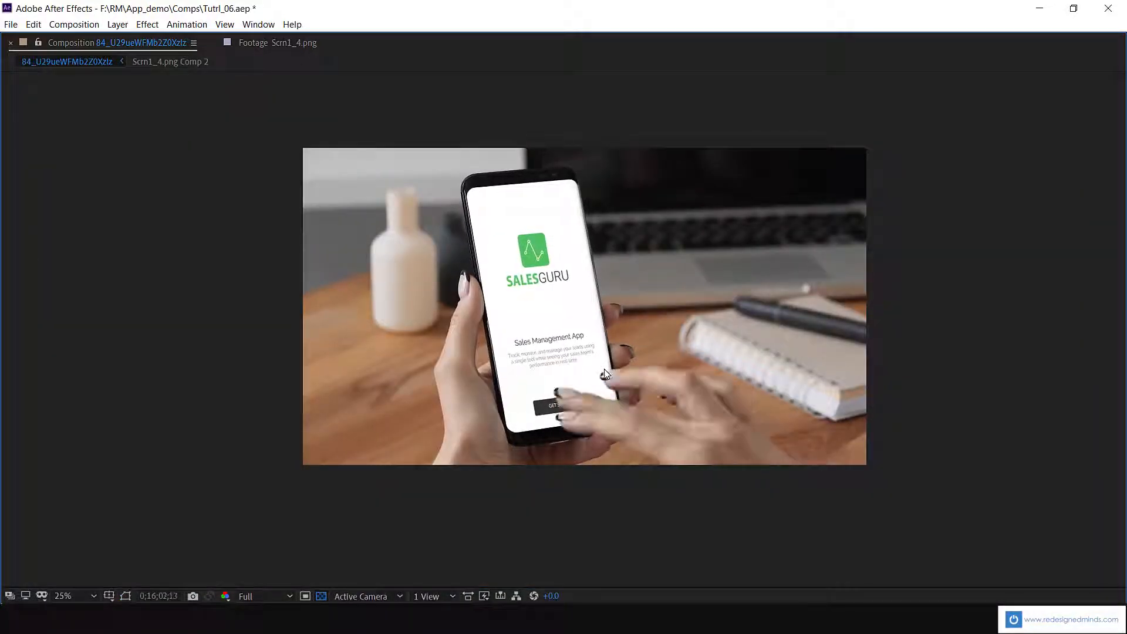